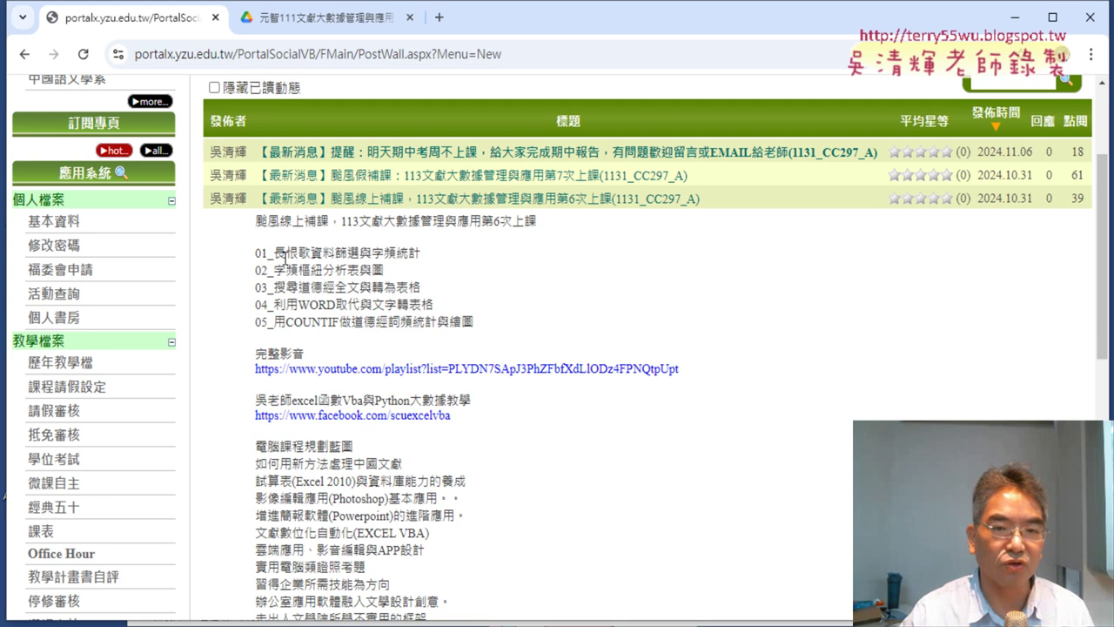
- Select the poem title 長恨歌 in the lesson list and scroll down the announcements
{"action": "left_click_drag", "start_coordinate": [274, 253], "coordinate": [312, 251]}
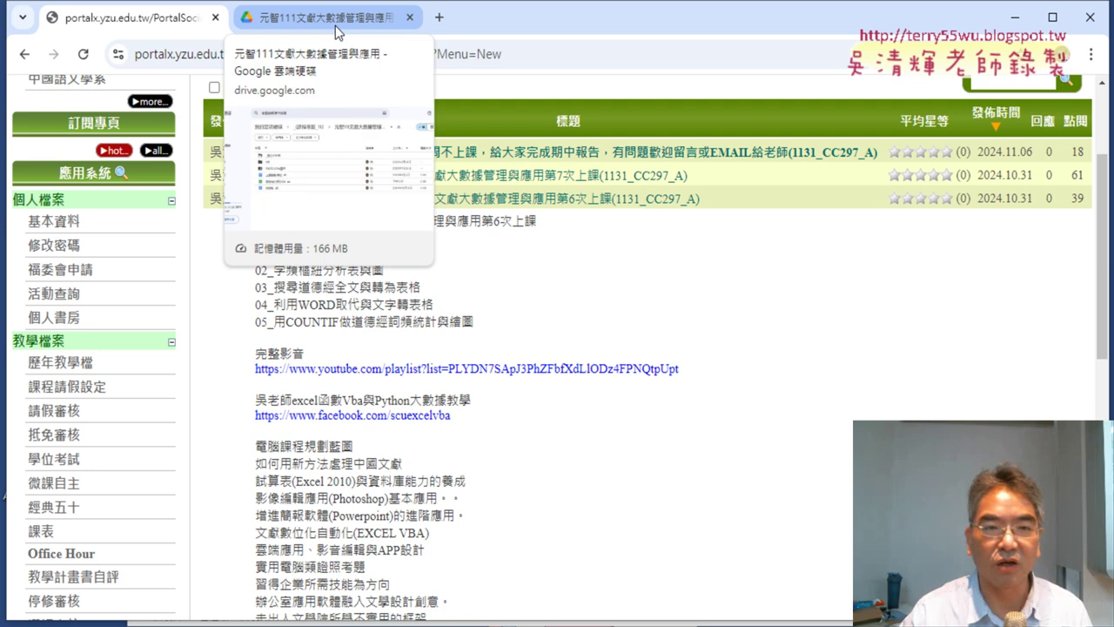
{"action": "scroll", "coordinate": [459, 312], "scroll_direction": "up", "scroll_amount": 1}
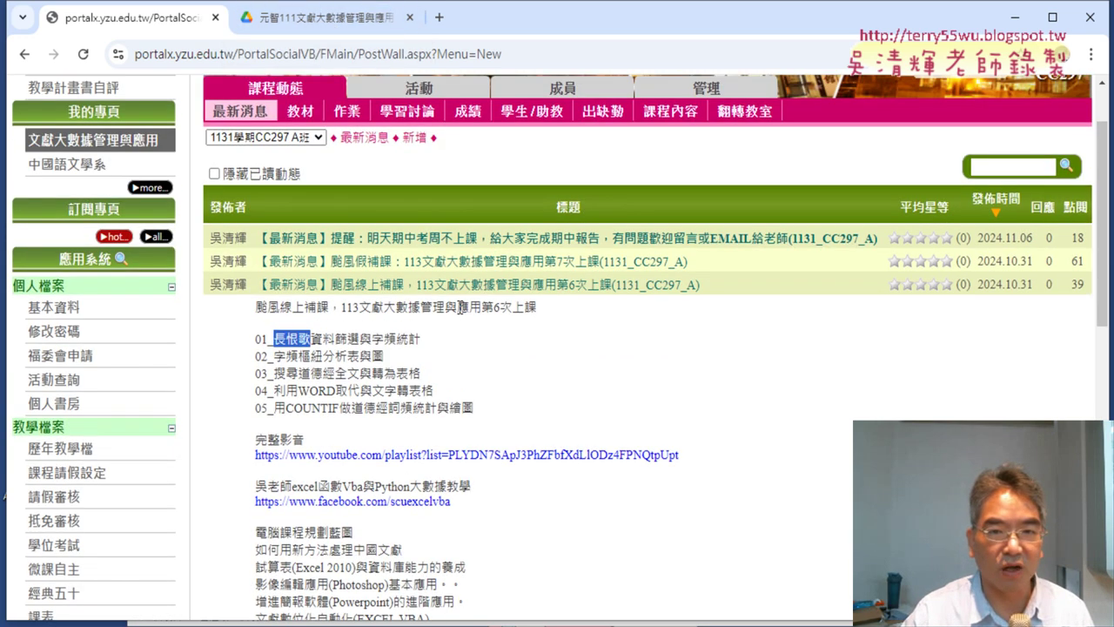
{"action": "scroll", "coordinate": [458, 308], "scroll_direction": "down", "scroll_amount": 2}
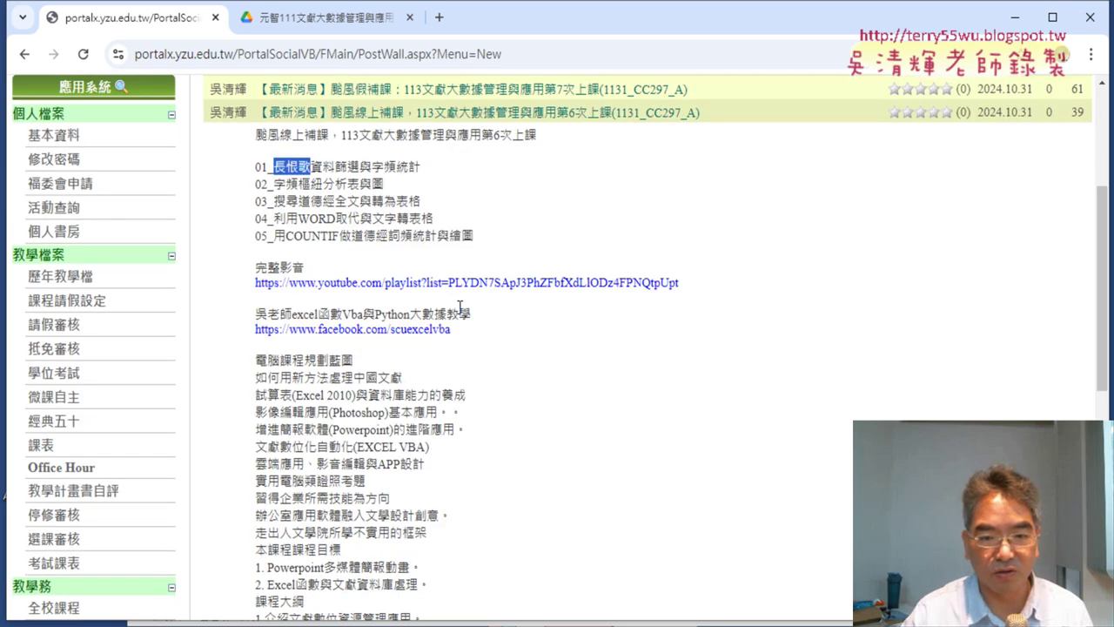
{"action": "scroll", "coordinate": [459, 307], "scroll_direction": "down", "scroll_amount": 5}
{"action": "scroll", "coordinate": [459, 307], "scroll_direction": "down", "scroll_amount": 2}
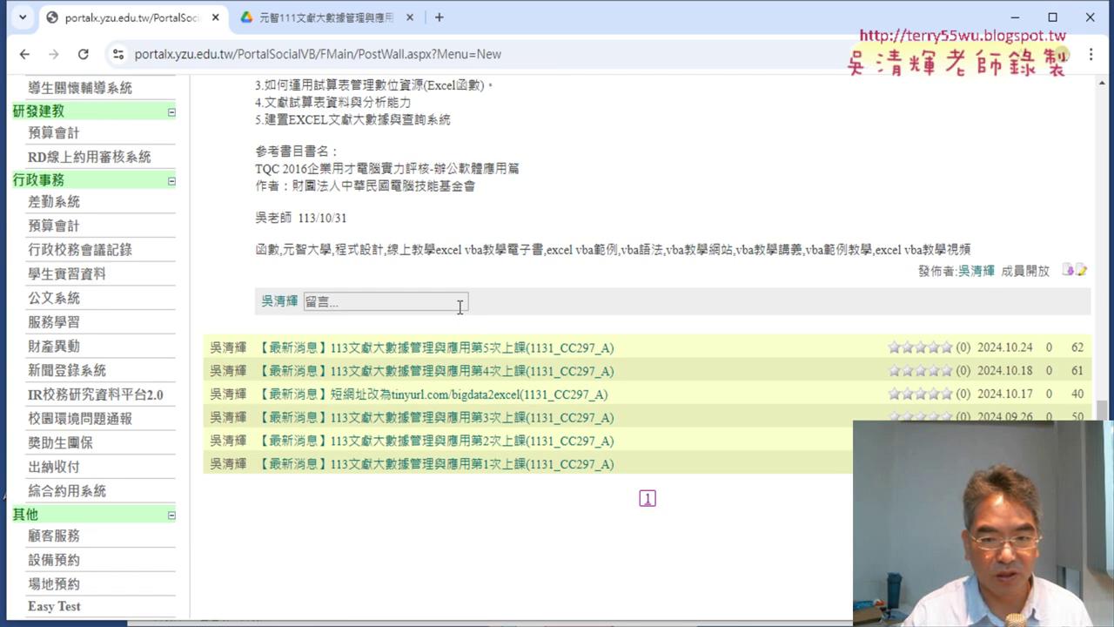
- Expand the short-link post, select tinyurl.com/bigdata2excel, and go to the course's Google Drive folder
{"action": "left_click", "coordinate": [429, 395]}
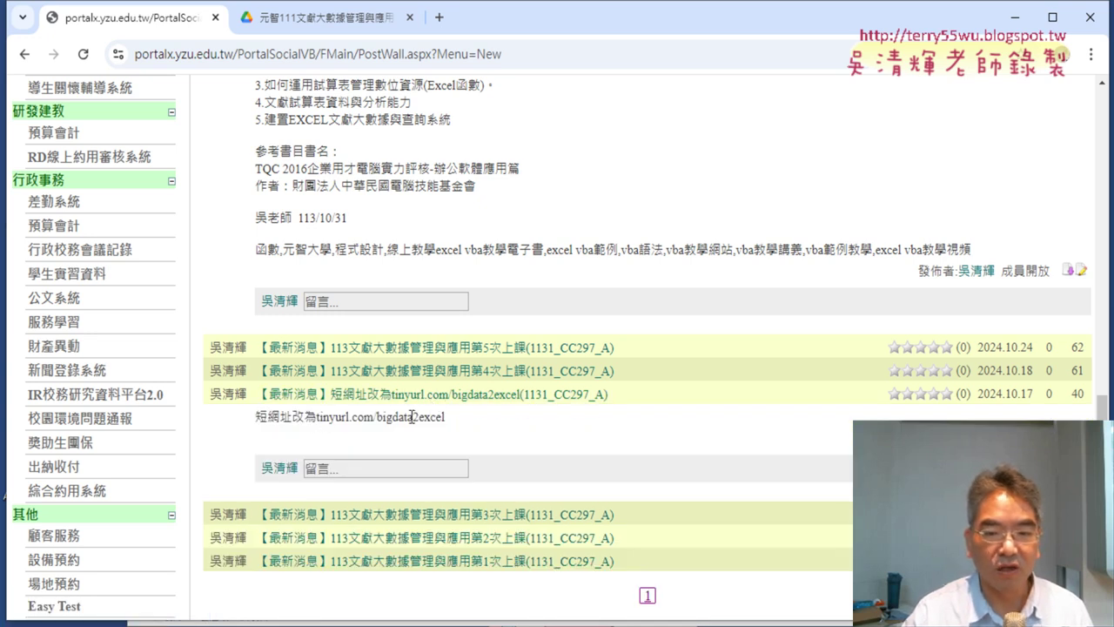
{"action": "left_click_drag", "start_coordinate": [402, 433], "coordinate": [317, 432]}
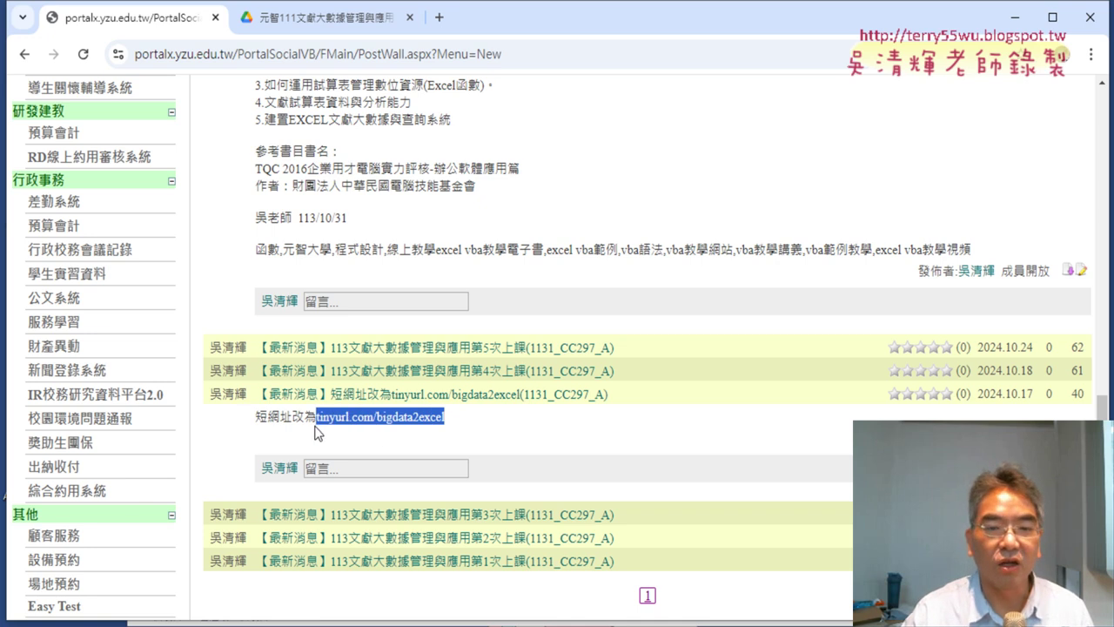
{"action": "left_click", "coordinate": [366, 21]}
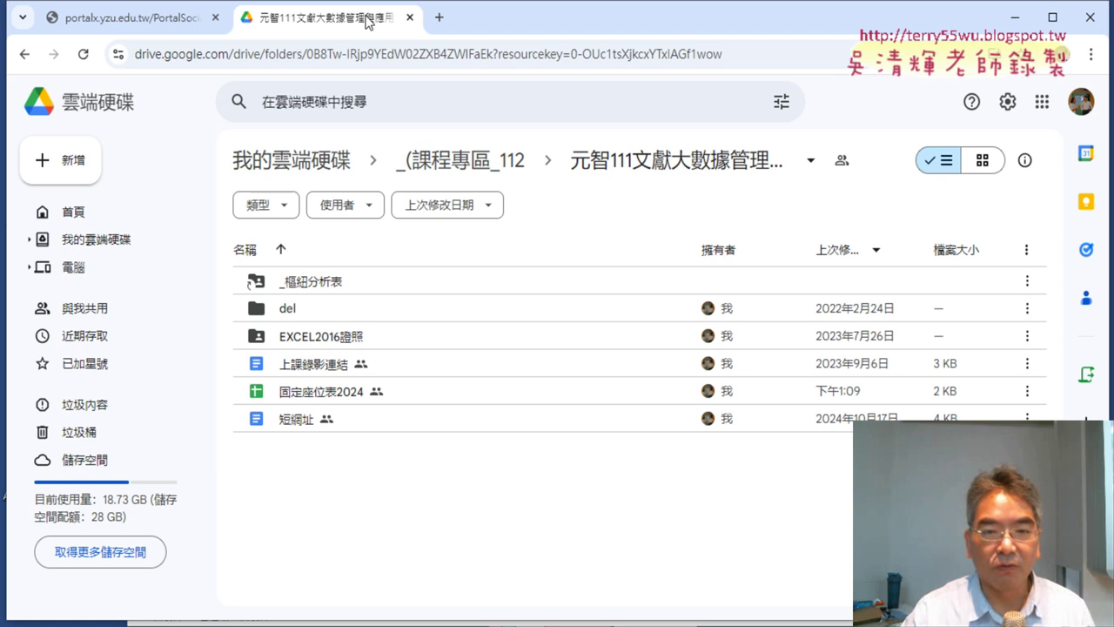
- Open the document 長恨歌分欄與字頻統計 via the EXCEL2016證照 and _雲端白板 folders
{"action": "double_click", "coordinate": [397, 342]}
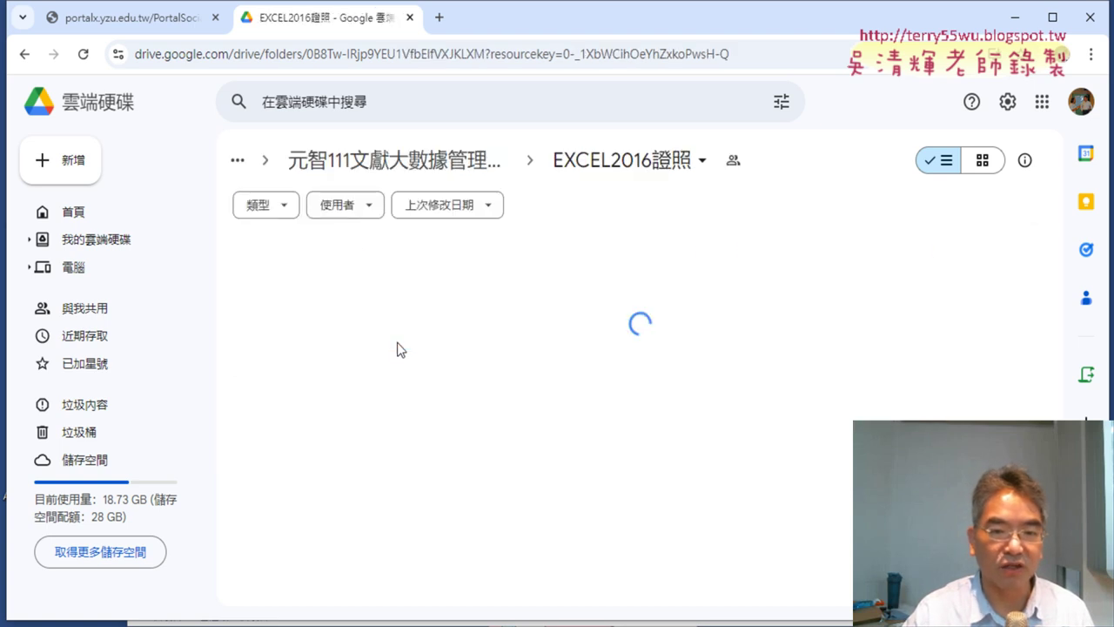
{"action": "double_click", "coordinate": [380, 283]}
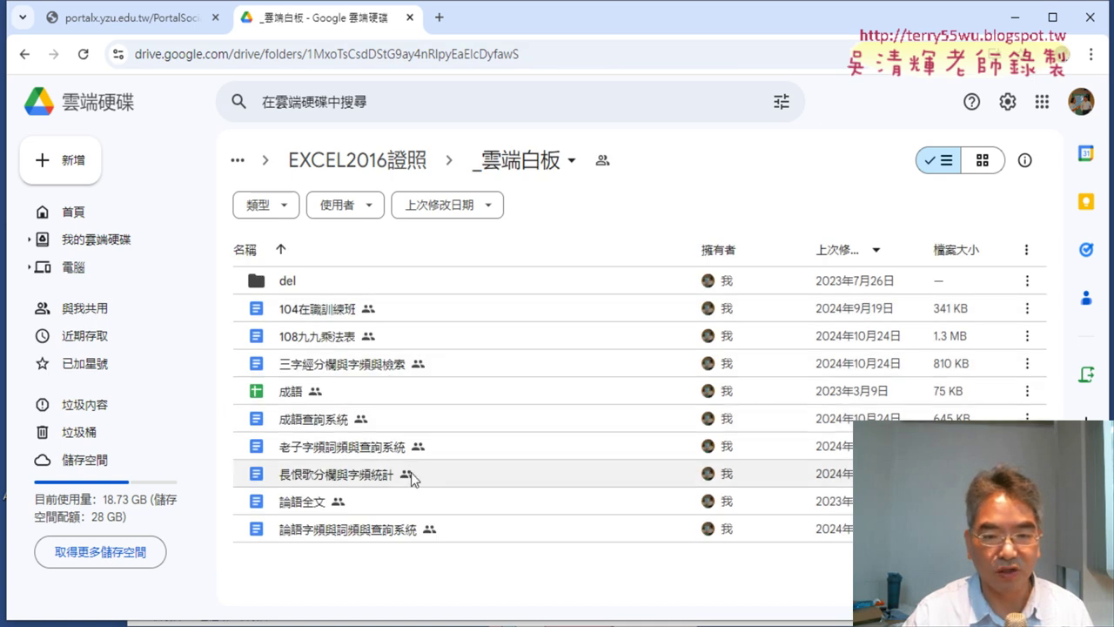
{"action": "double_click", "coordinate": [339, 482]}
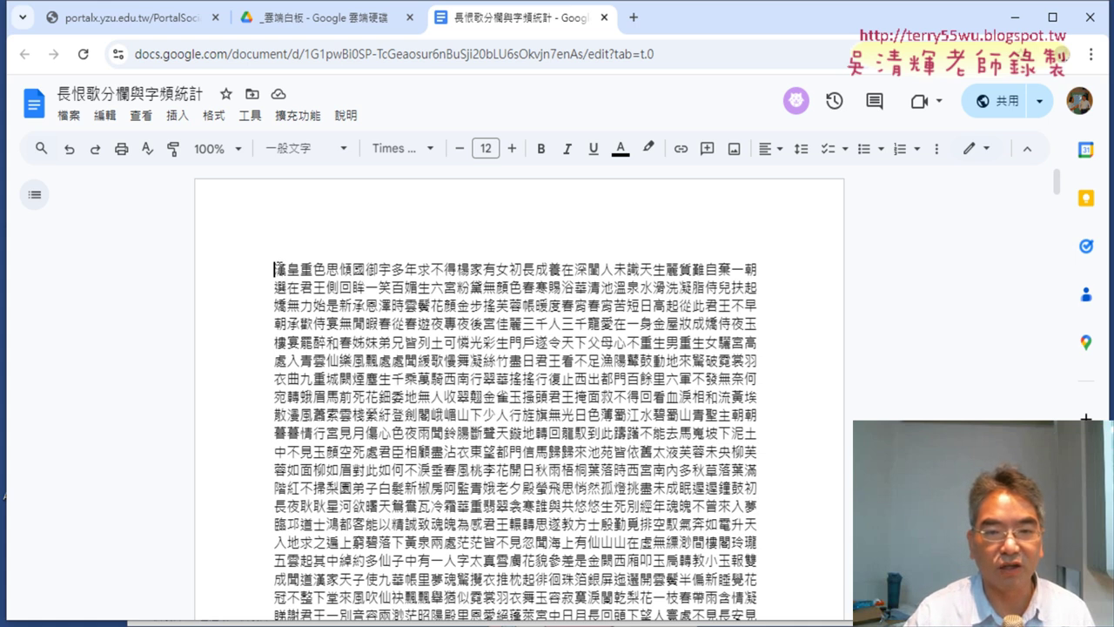
- Highlight the poem's opening lines and its first seven characters, then scroll through the document
{"action": "mouse_move", "coordinate": [275, 270]}
{"action": "left_mouse_down"}
{"action": "mouse_move", "coordinate": [706, 343]}
{"action": "mouse_move", "coordinate": [746, 434]}
{"action": "left_mouse_up"}
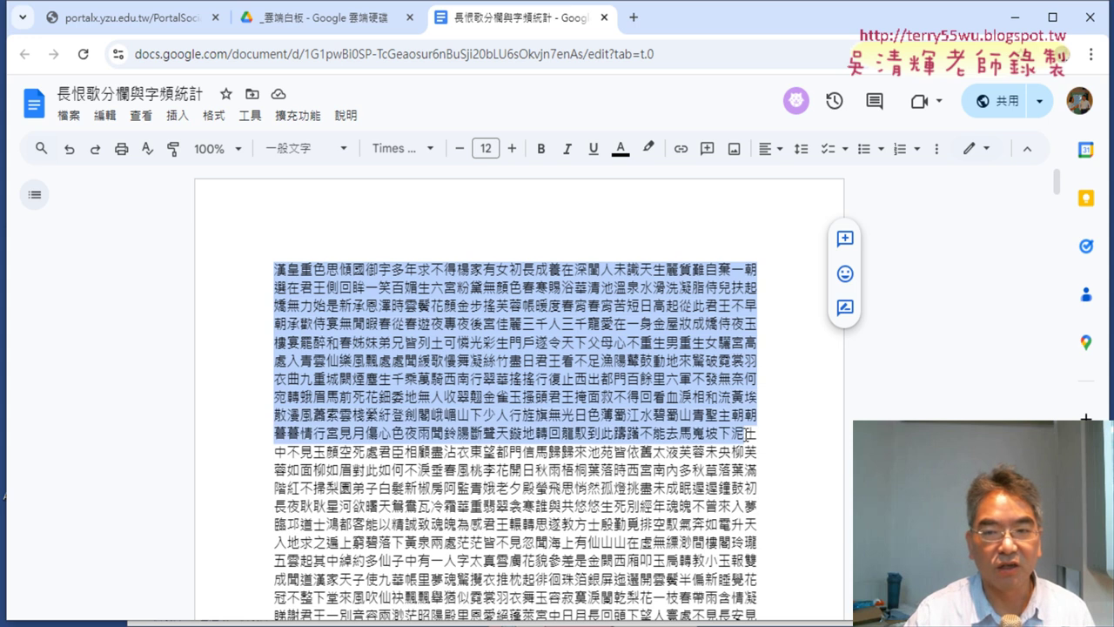
{"action": "left_click_drag", "start_coordinate": [275, 270], "coordinate": [373, 270]}
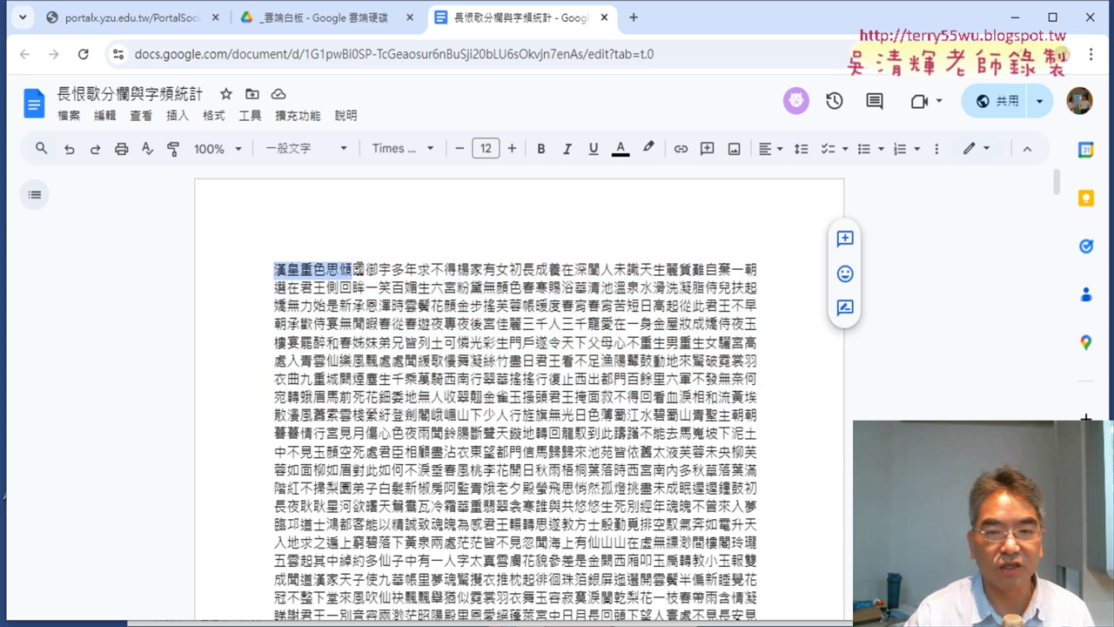
{"action": "scroll", "coordinate": [661, 461], "scroll_direction": "down", "scroll_amount": 3}
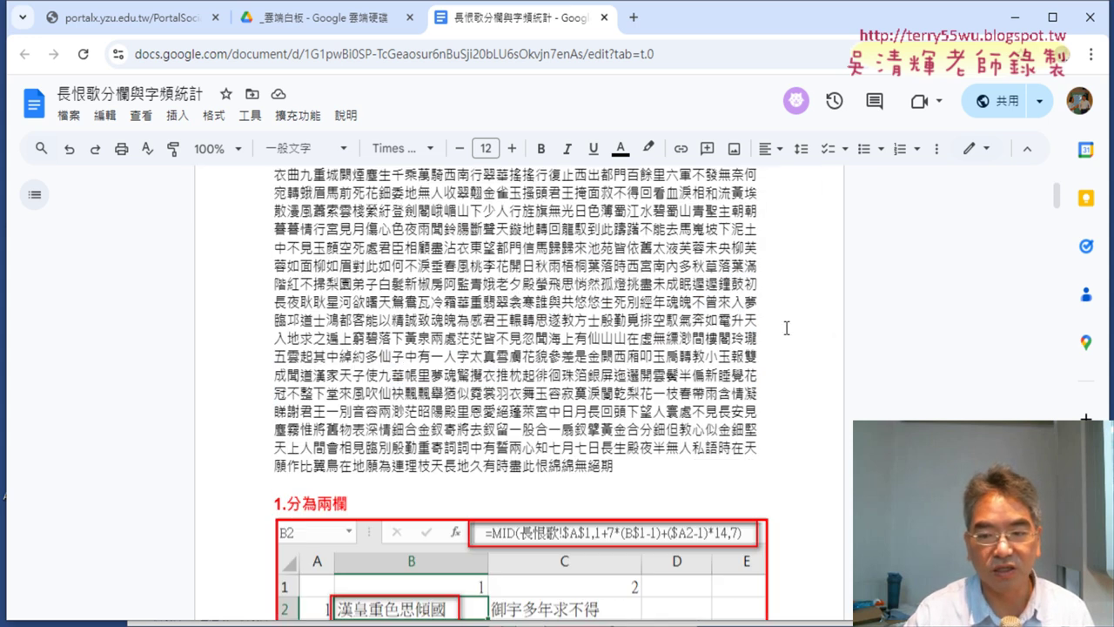
{"action": "scroll", "coordinate": [661, 461], "scroll_direction": "up", "scroll_amount": 1}
{"action": "mouse_move", "coordinate": [651, 522]}
{"action": "left_mouse_down"}
{"action": "mouse_move", "coordinate": [618, 464]}
{"action": "mouse_move", "coordinate": [275, 225]}
{"action": "left_mouse_up"}
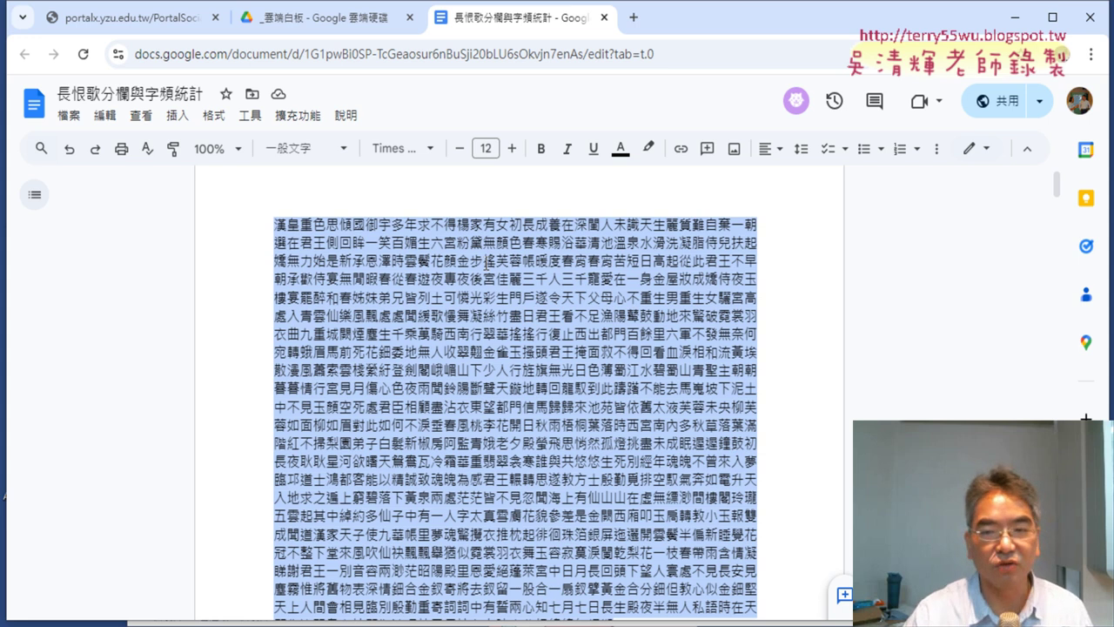
{"action": "scroll", "coordinate": [490, 260], "scroll_direction": "down", "scroll_amount": 2}
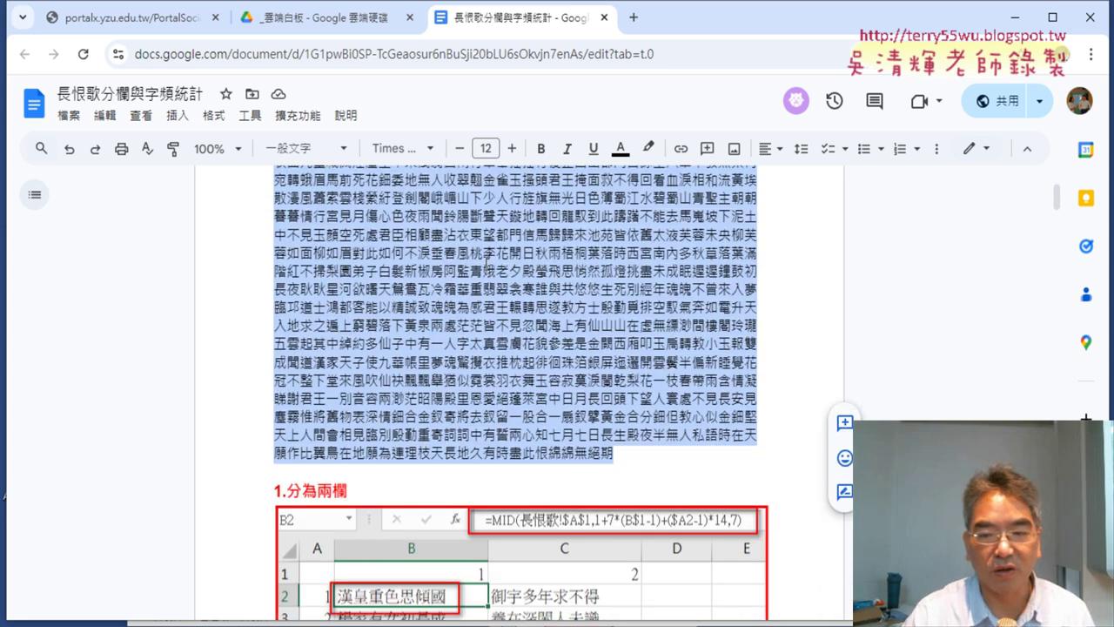
{"action": "scroll", "coordinate": [487, 262], "scroll_direction": "down", "scroll_amount": 3}
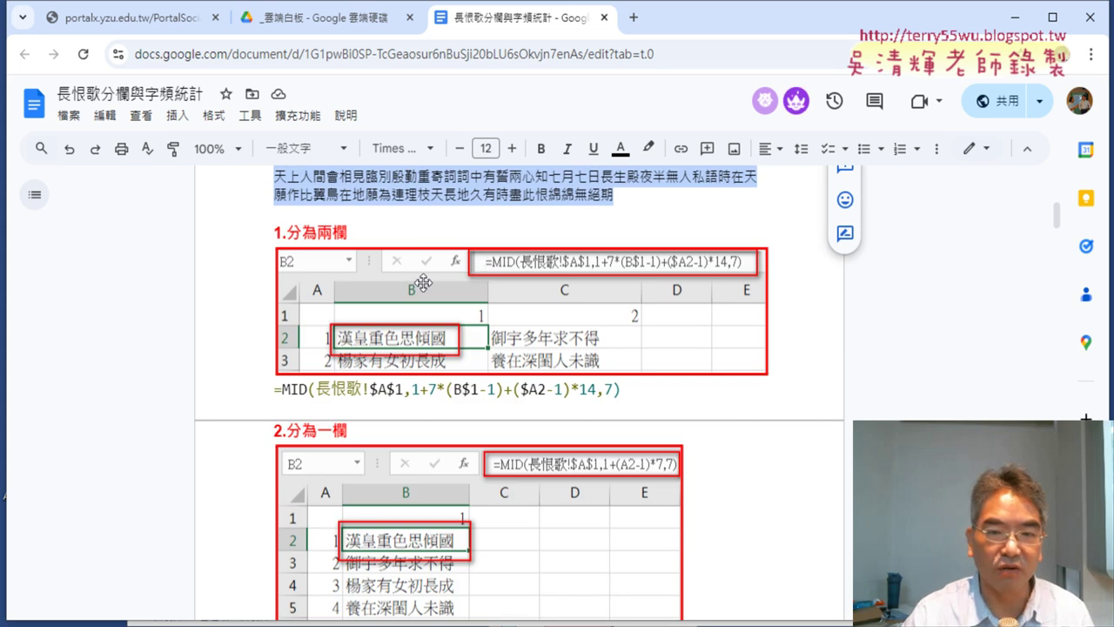
- Highlight the 分為兩欄 and 2.分為一欄 section headings
{"action": "double_click", "coordinate": [294, 233]}
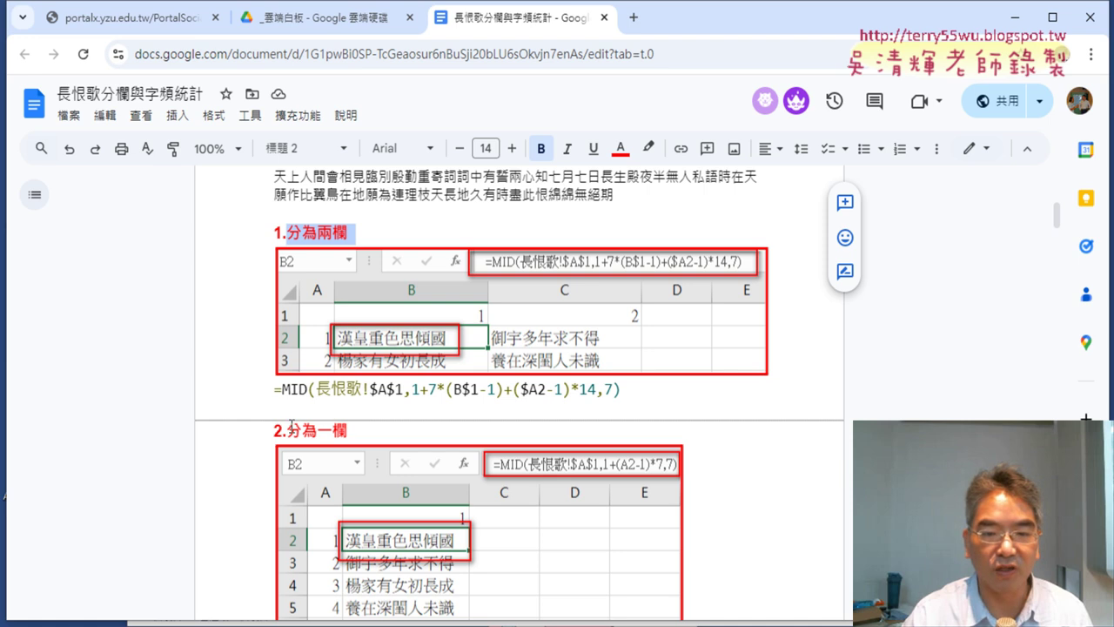
{"action": "left_click_drag", "start_coordinate": [302, 430], "coordinate": [361, 425]}
{"action": "left_click", "coordinate": [457, 426]}
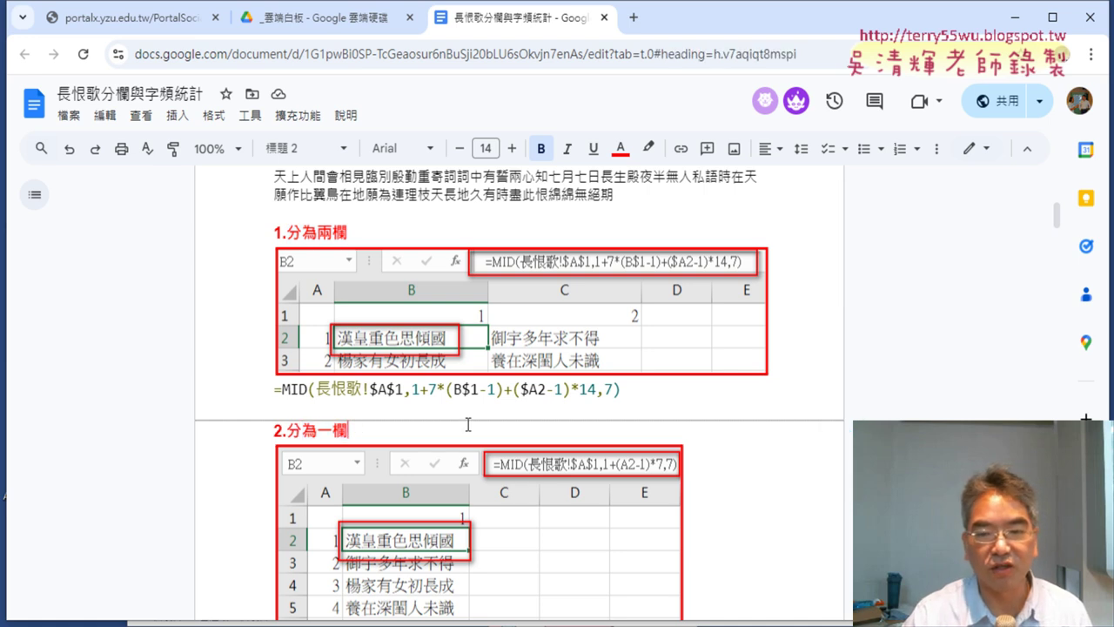
{"action": "left_click_drag", "start_coordinate": [348, 233], "coordinate": [288, 233]}
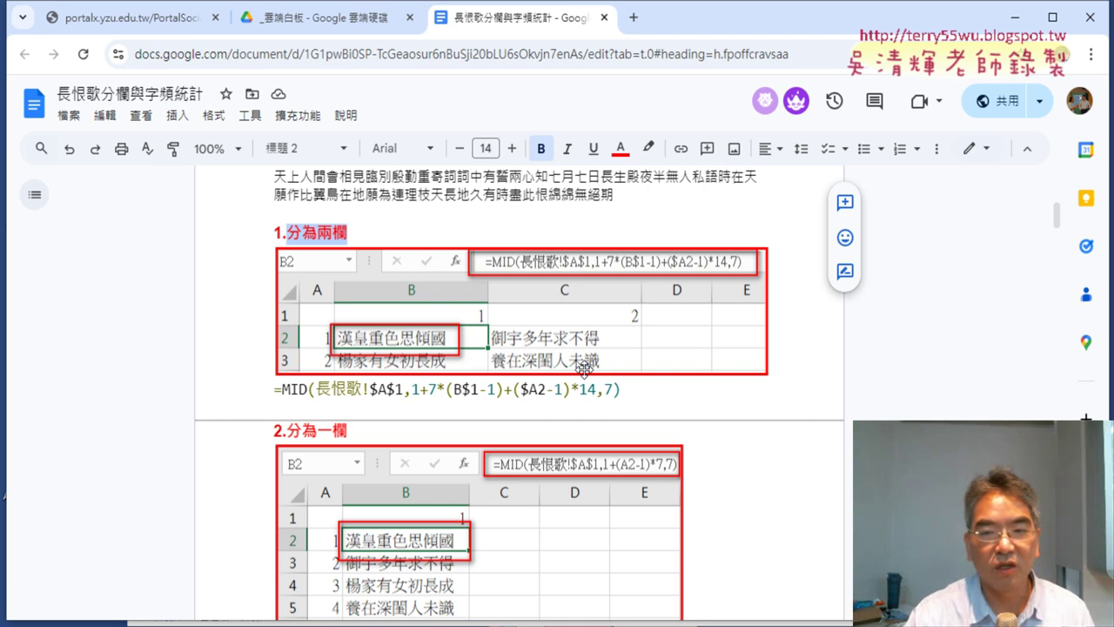
- Review the formula example tables, return to the top, and bring up the Windows Start menu
{"action": "scroll", "coordinate": [583, 369], "scroll_direction": "down", "scroll_amount": 3}
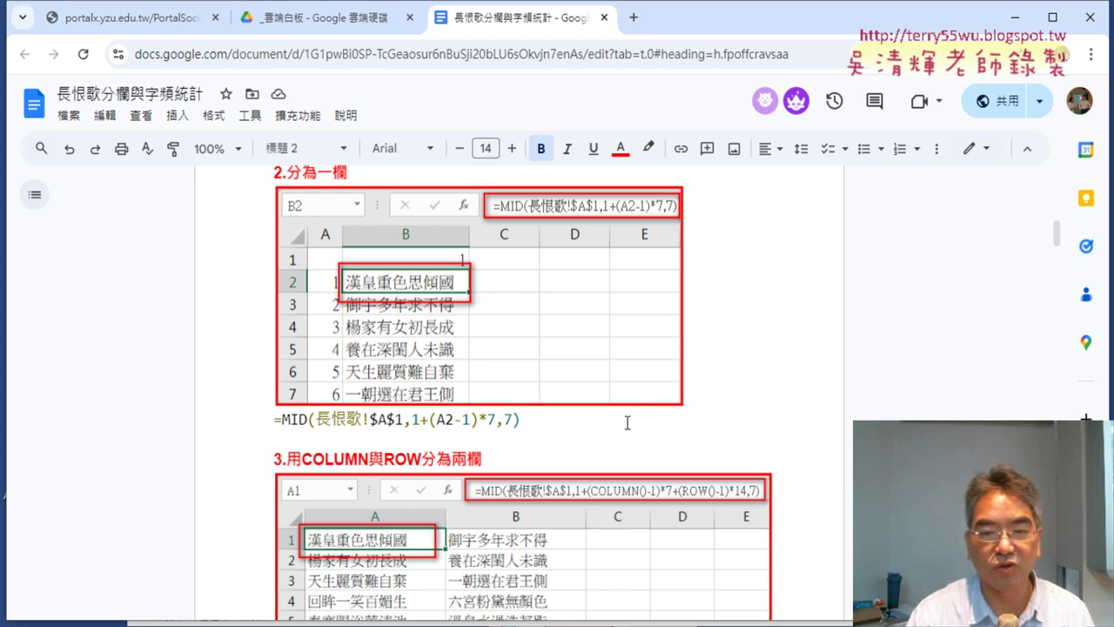
{"action": "scroll", "coordinate": [626, 422], "scroll_direction": "down", "scroll_amount": 1}
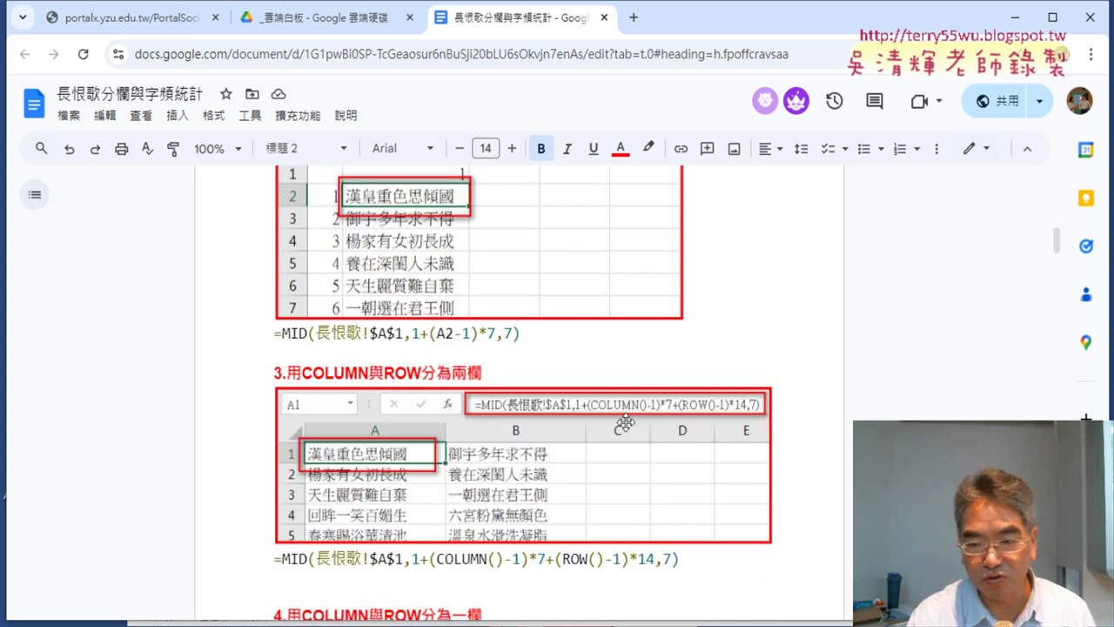
{"action": "scroll", "coordinate": [625, 422], "scroll_direction": "up", "scroll_amount": 3}
{"action": "scroll", "coordinate": [625, 422], "scroll_direction": "up", "scroll_amount": 3}
{"action": "scroll", "coordinate": [626, 422], "scroll_direction": "up", "scroll_amount": 3}
{"action": "scroll", "coordinate": [628, 421], "scroll_direction": "up", "scroll_amount": 3}
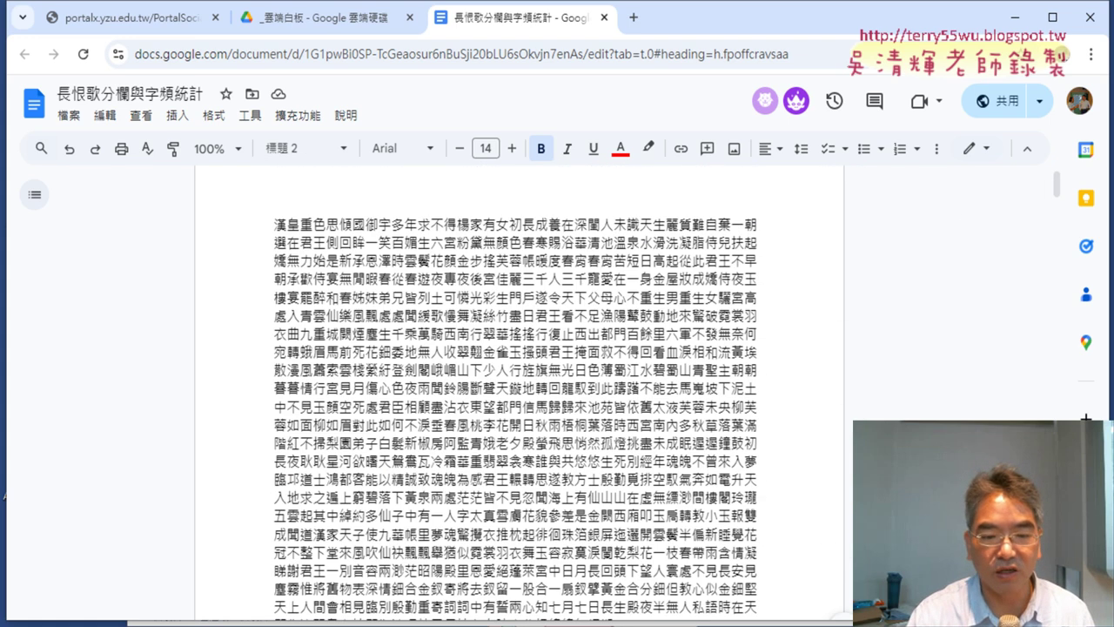
{"action": "key", "text": "super"}
- Start a blank Excel workbook, widen column A to 99.00 and row 1 to 285.00
{"action": "scroll", "coordinate": [111, 404], "scroll_direction": "down", "scroll_amount": 3}
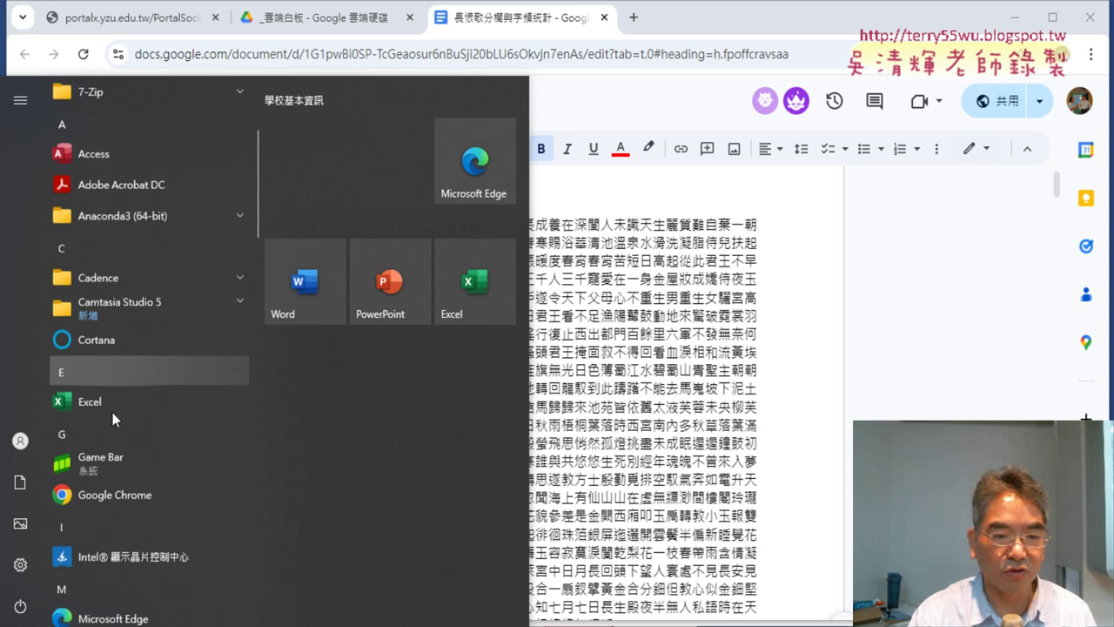
{"action": "left_click", "coordinate": [123, 391]}
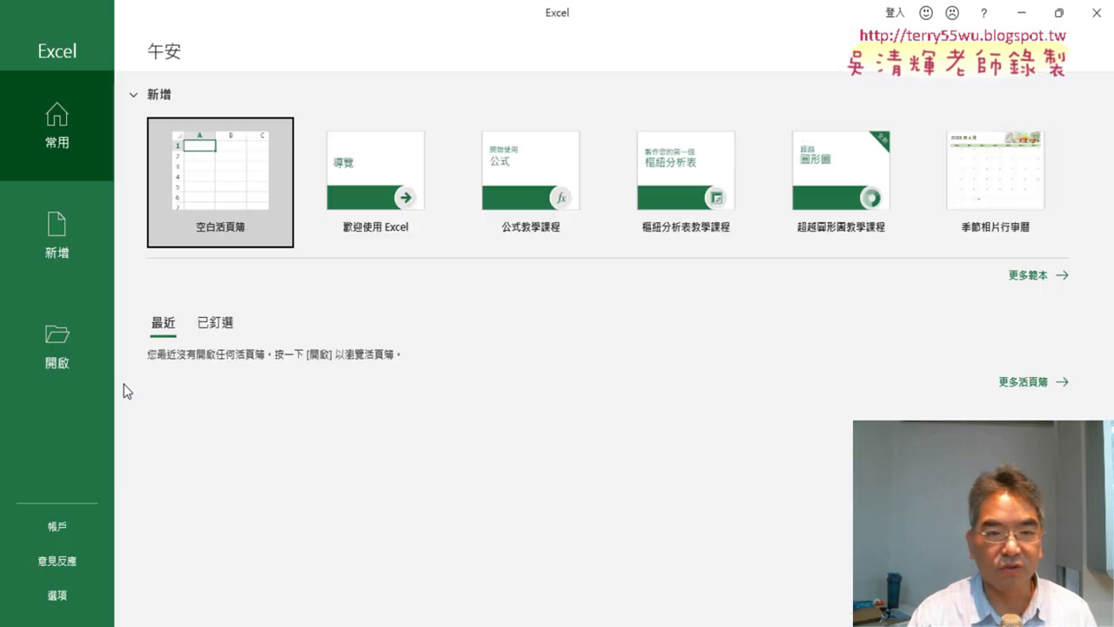
{"action": "left_click", "coordinate": [217, 184]}
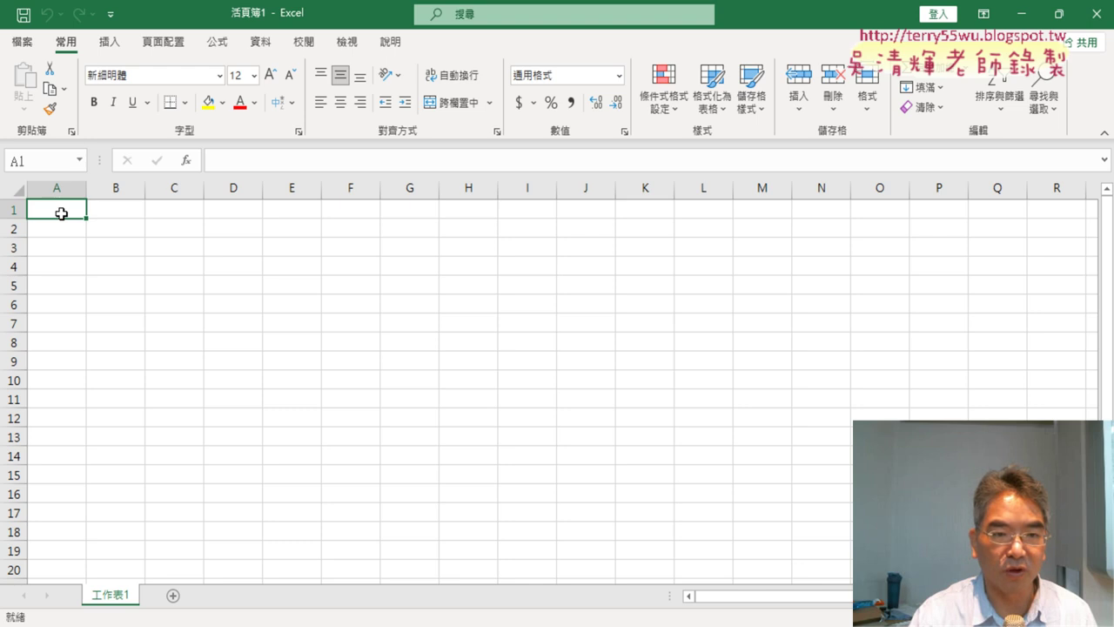
{"action": "left_click_drag", "start_coordinate": [86, 188], "coordinate": [677, 210]}
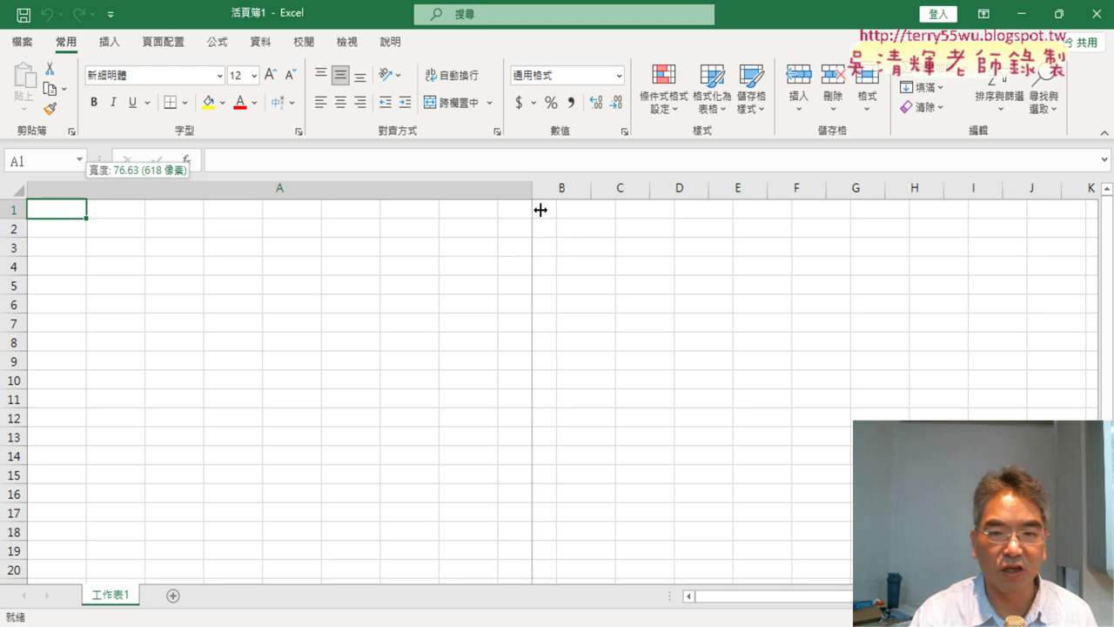
{"action": "left_click_drag", "start_coordinate": [19, 219], "coordinate": [19, 576]}
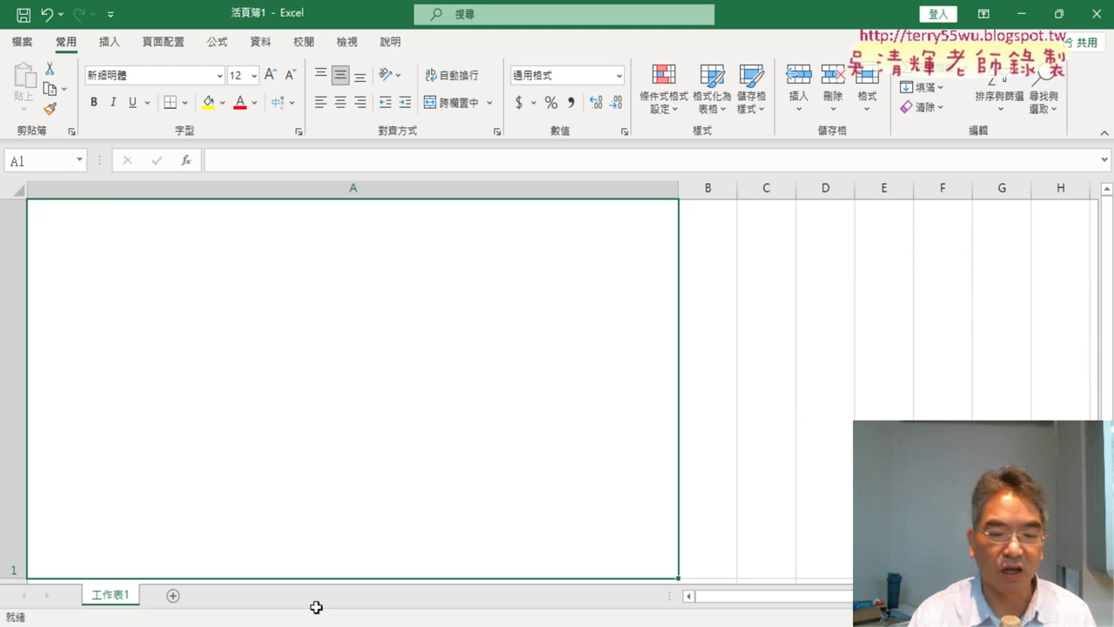
{"action": "key", "text": "alt+Tab"}
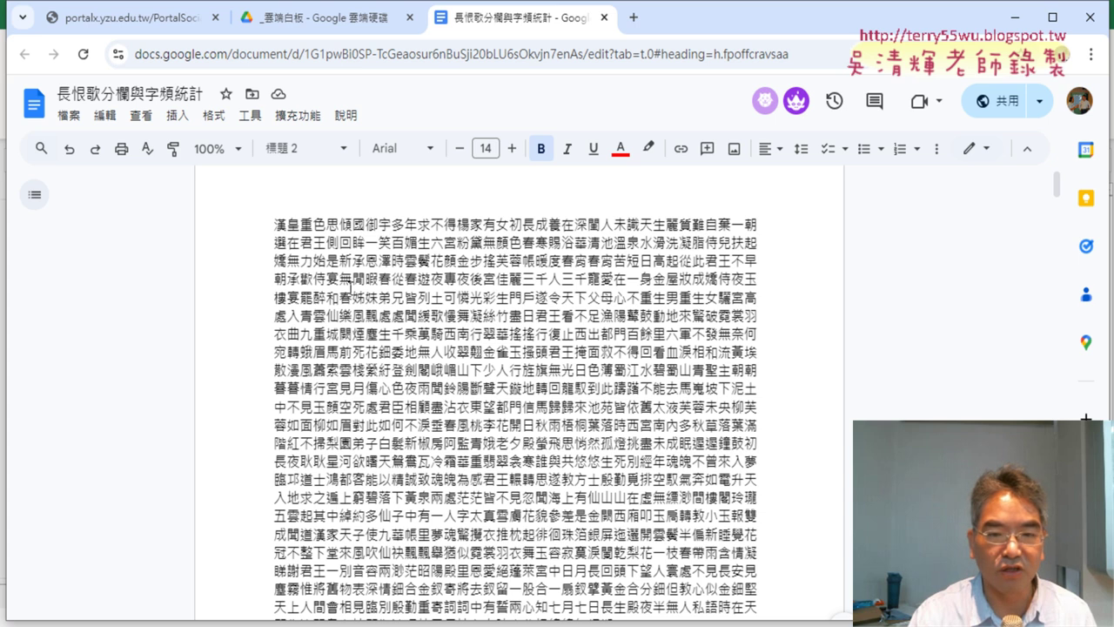
- Select and copy the full poem text in Google Docs, then return to Excel
{"action": "left_click", "coordinate": [277, 224]}
{"action": "scroll", "coordinate": [634, 374], "scroll_direction": "down", "scroll_amount": 3}
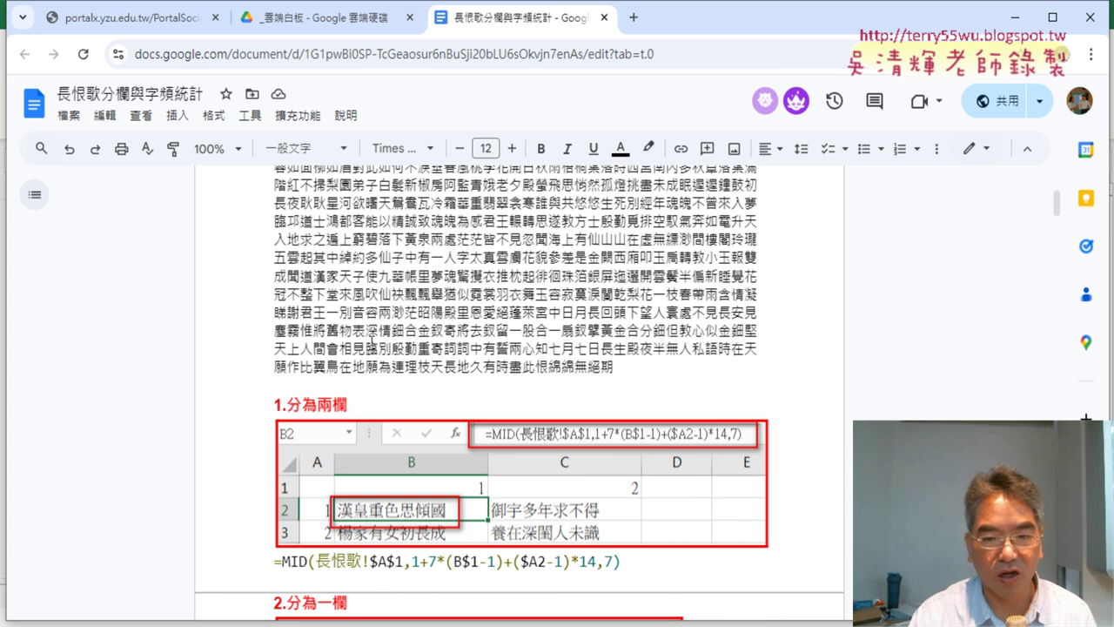
{"action": "left_click", "coordinate": [634, 374], "text": "shift"}
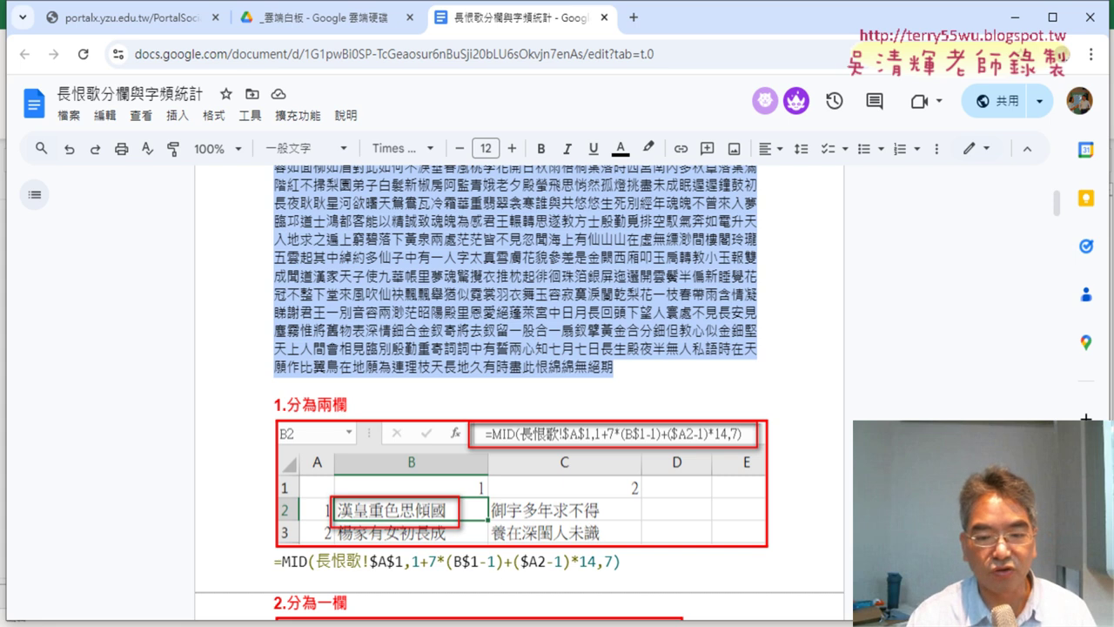
{"action": "key", "text": "alt+Tab"}
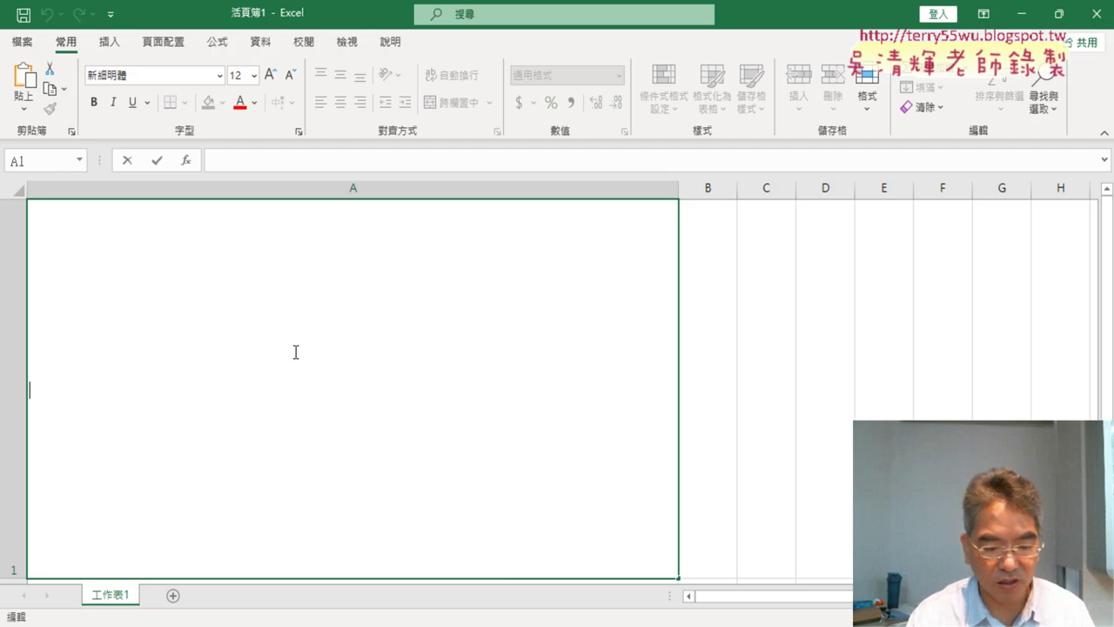
- Paste the whole 長恨歌 poem into cell A1 and reselect the cell
{"action": "key", "text": "ctrl+v"}
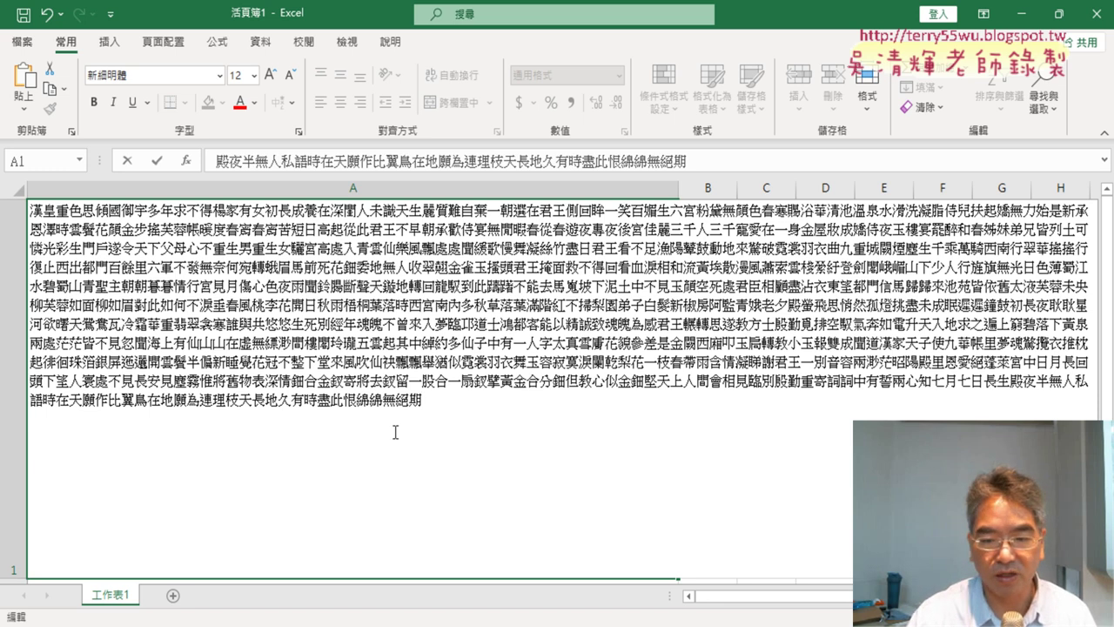
{"action": "scroll", "coordinate": [334, 553], "scroll_direction": "down", "scroll_amount": 2}
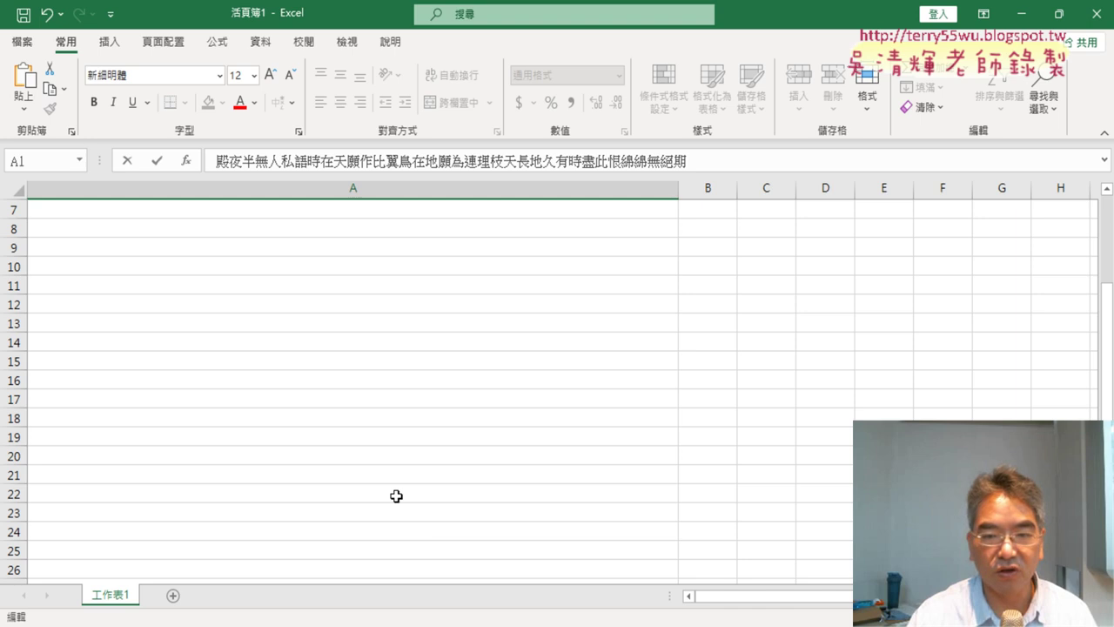
{"action": "scroll", "coordinate": [396, 496], "scroll_direction": "up", "scroll_amount": 2}
{"action": "scroll", "coordinate": [404, 537], "scroll_direction": "down", "scroll_amount": 2}
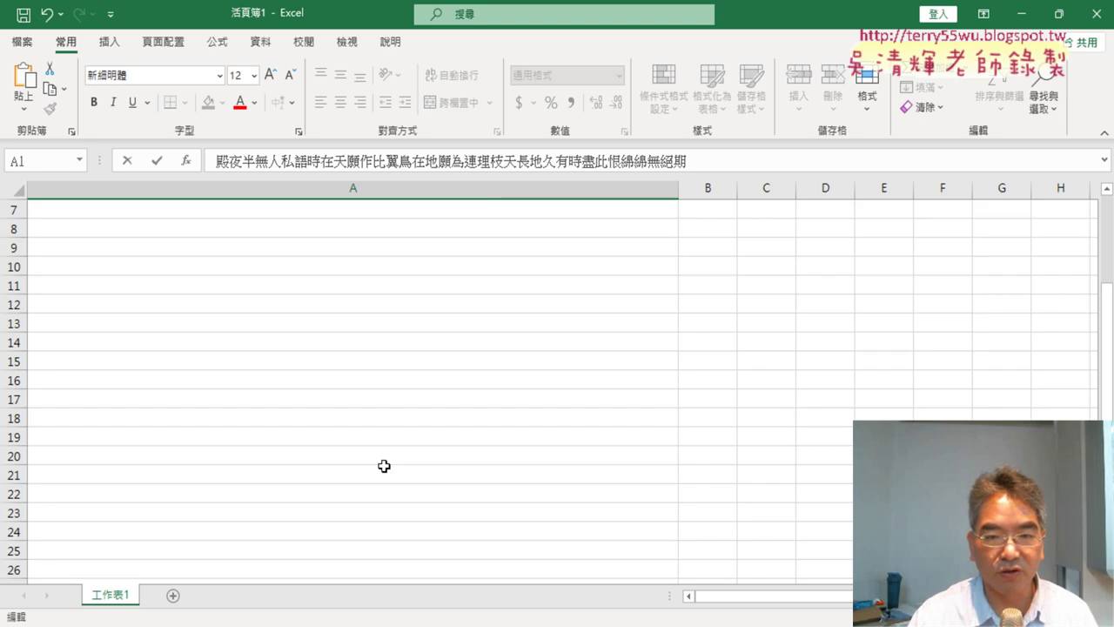
{"action": "left_click", "coordinate": [386, 457]}
{"action": "scroll", "coordinate": [344, 401], "scroll_direction": "up", "scroll_amount": 2}
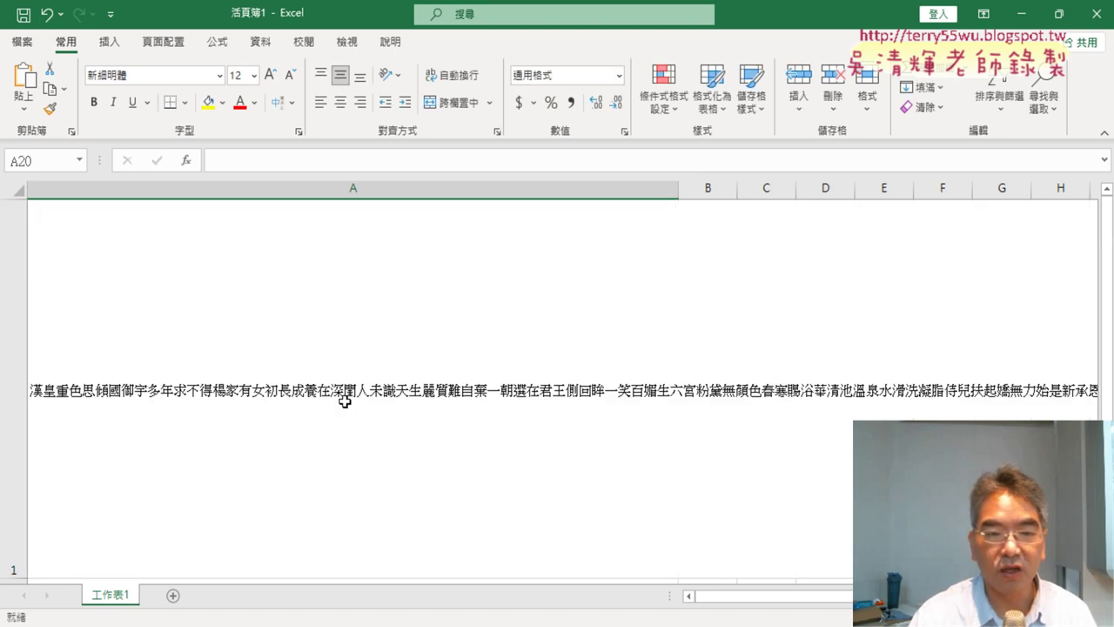
{"action": "left_click", "coordinate": [344, 400]}
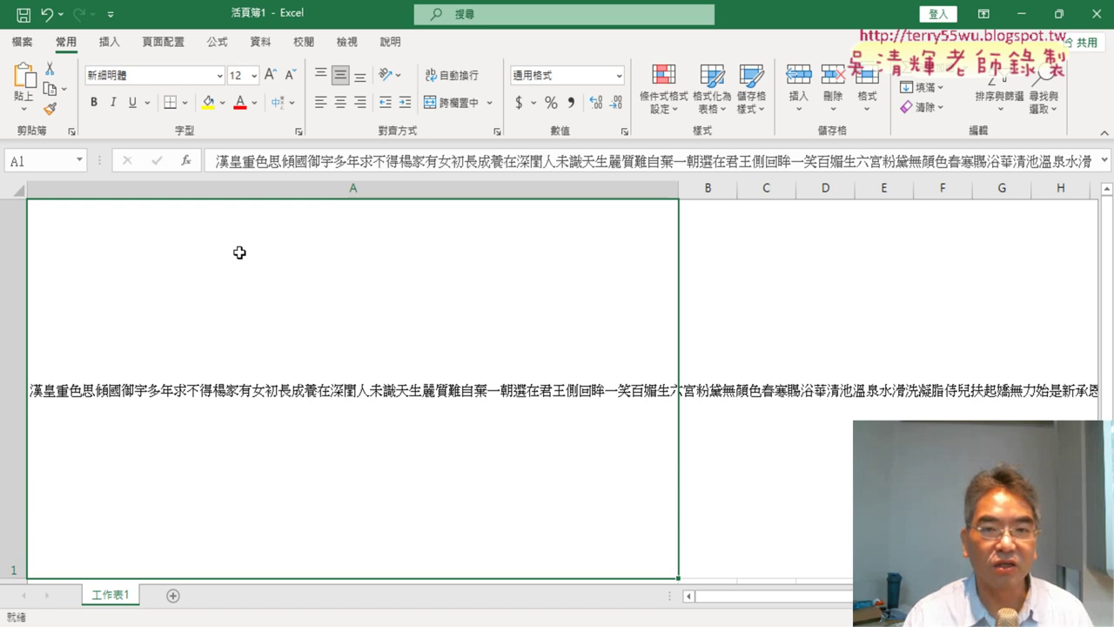
- Turn on Wrap text for cell A1 in Format Cells > Alignment
{"action": "right_click", "coordinate": [277, 258]}
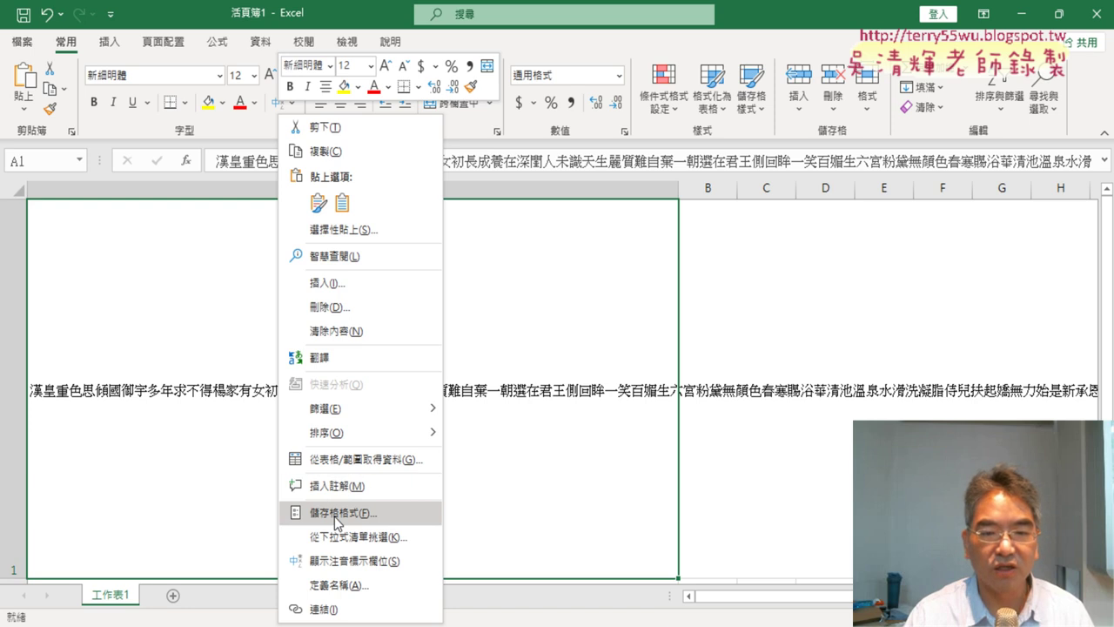
{"action": "left_click", "coordinate": [336, 516]}
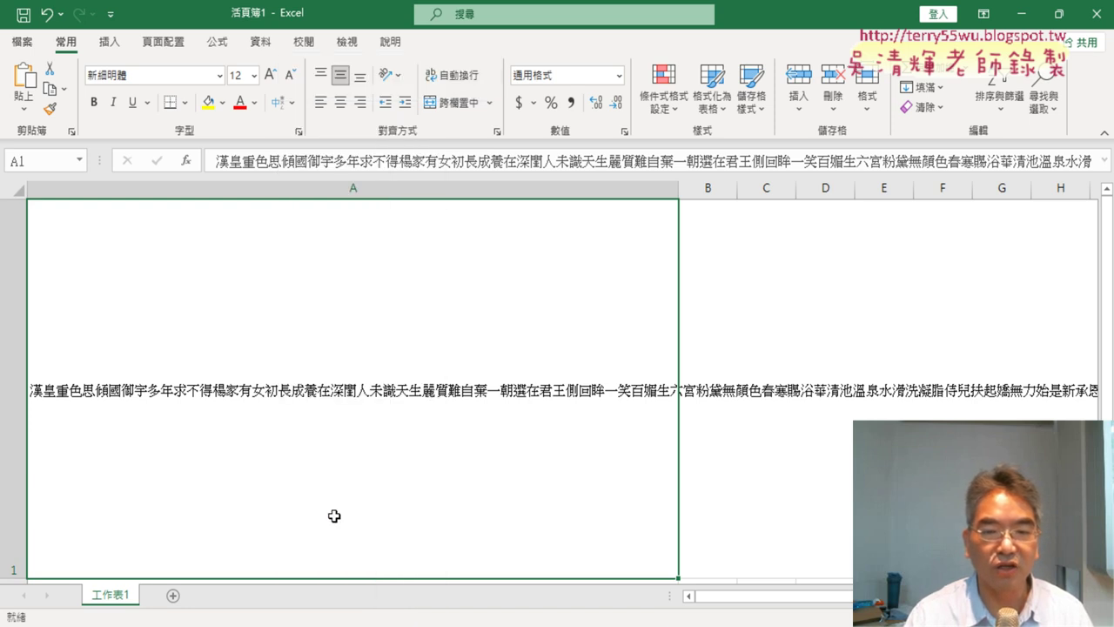
{"action": "left_click_drag", "start_coordinate": [296, 155], "coordinate": [525, 76]}
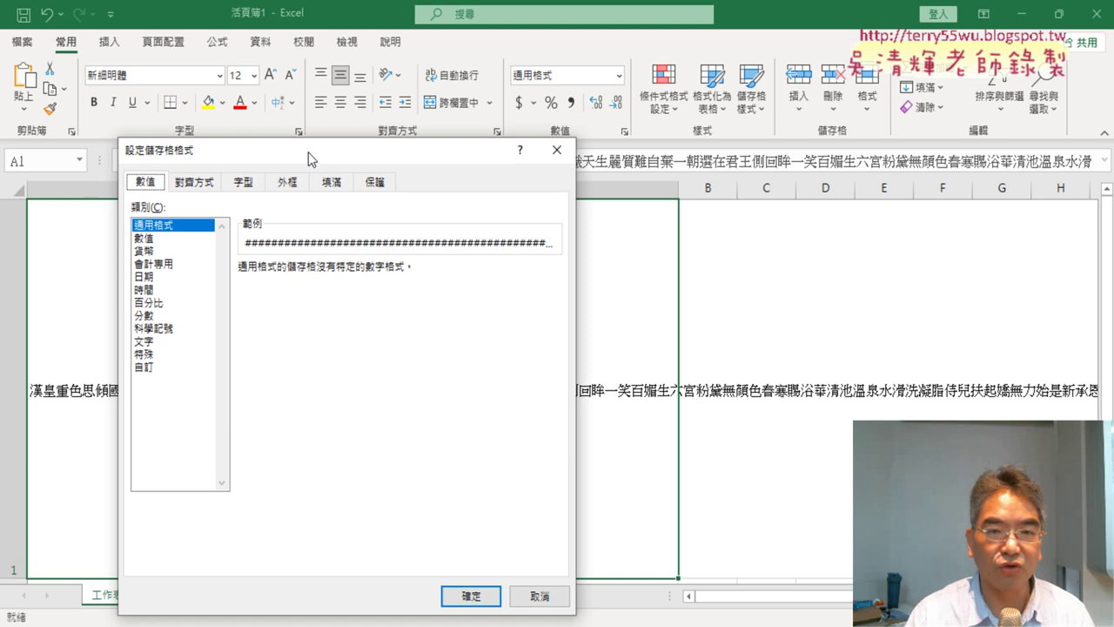
{"action": "left_click", "coordinate": [422, 101]}
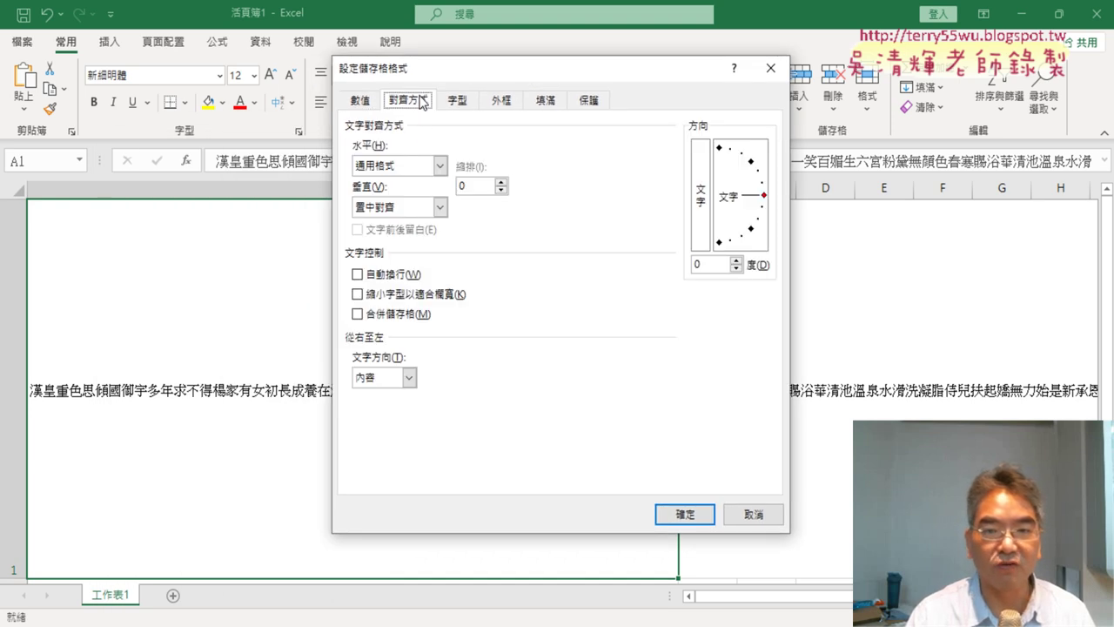
{"action": "left_click", "coordinate": [397, 275]}
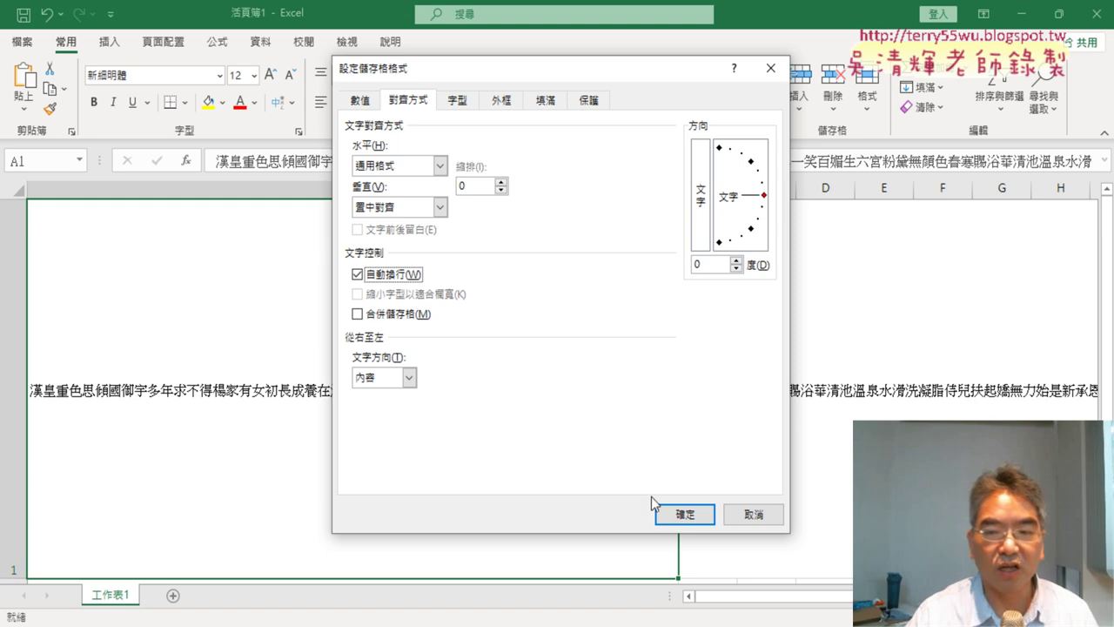
{"action": "left_click", "coordinate": [703, 516]}
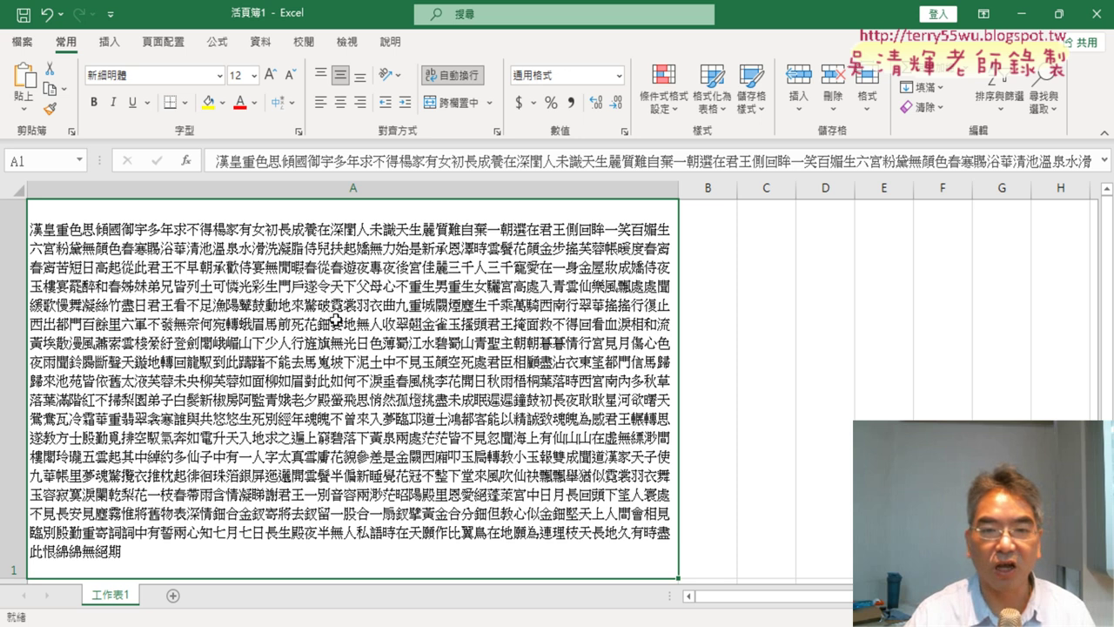
- Set cell A1 alignment to Left (Indent) horizontally and Top vertically
{"action": "right_click", "coordinate": [303, 280]}
{"action": "key", "text": "Escape"}
{"action": "key", "text": "ctrl+1"}
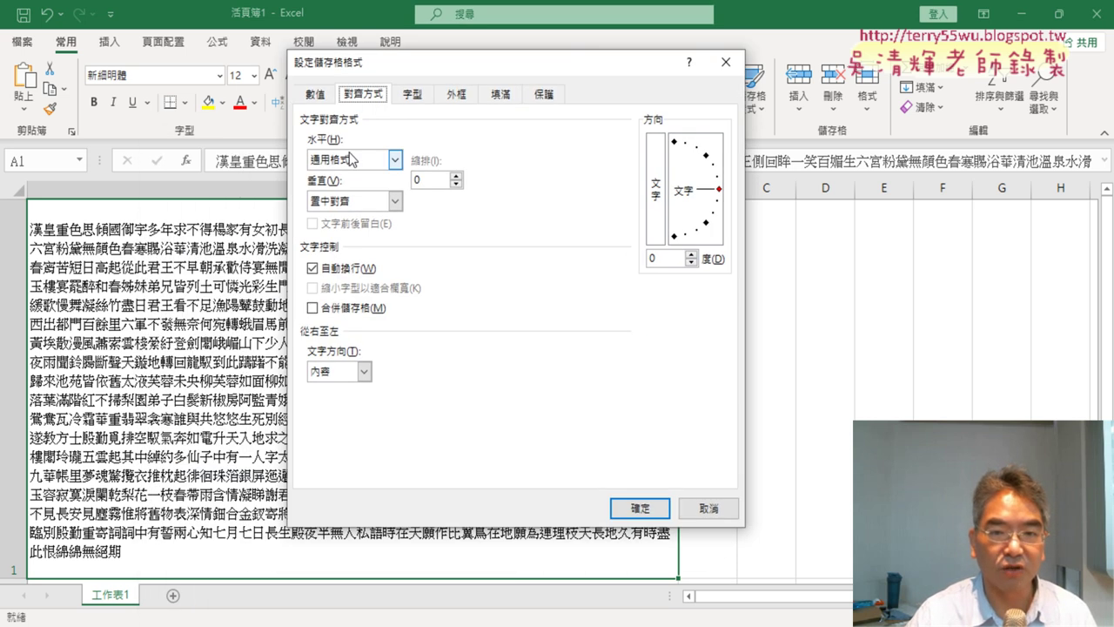
{"action": "left_click", "coordinate": [333, 160]}
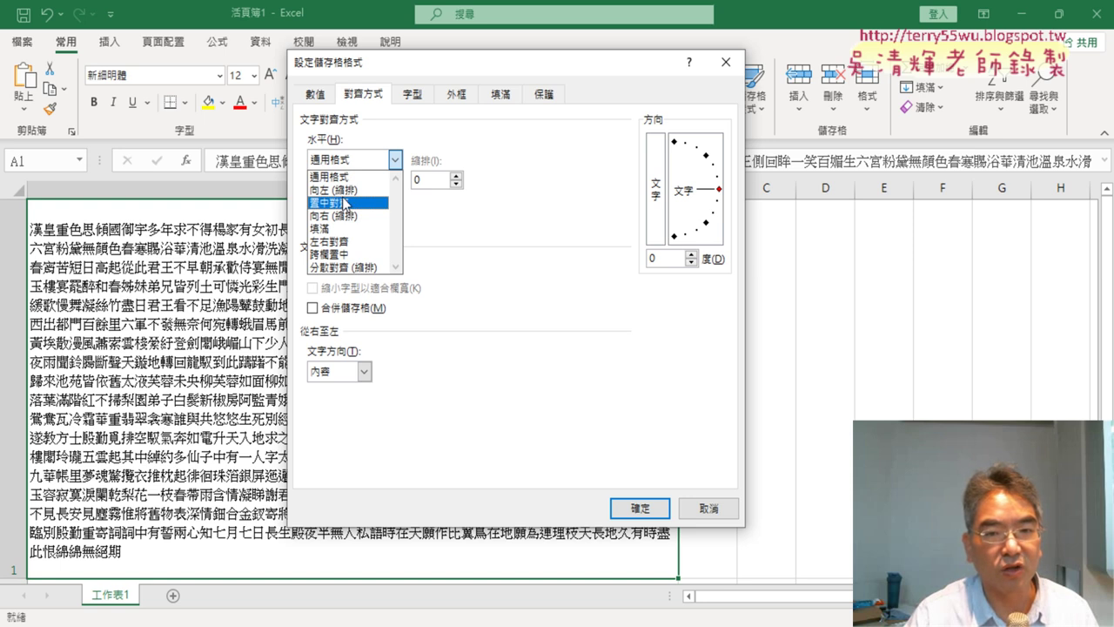
{"action": "left_click", "coordinate": [350, 190]}
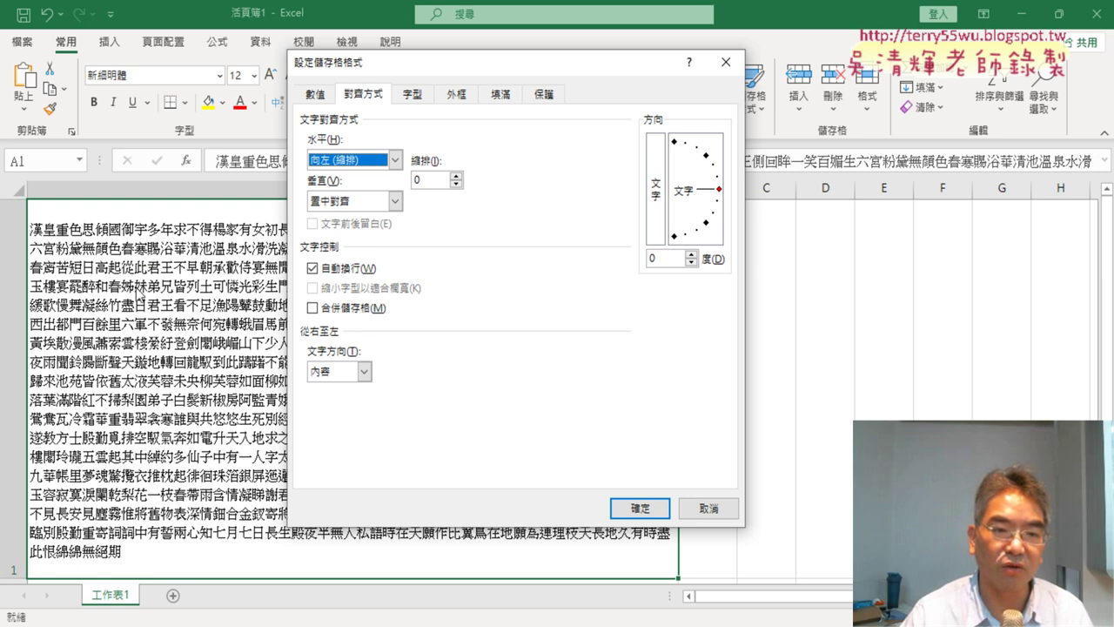
{"action": "left_click", "coordinate": [395, 201]}
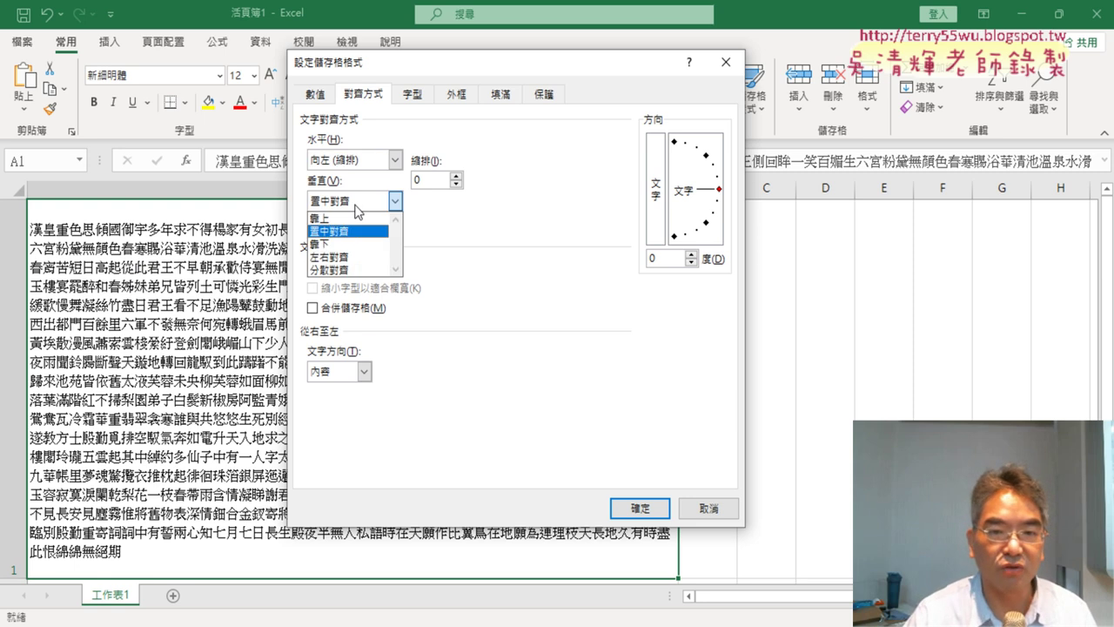
{"action": "left_click", "coordinate": [357, 219]}
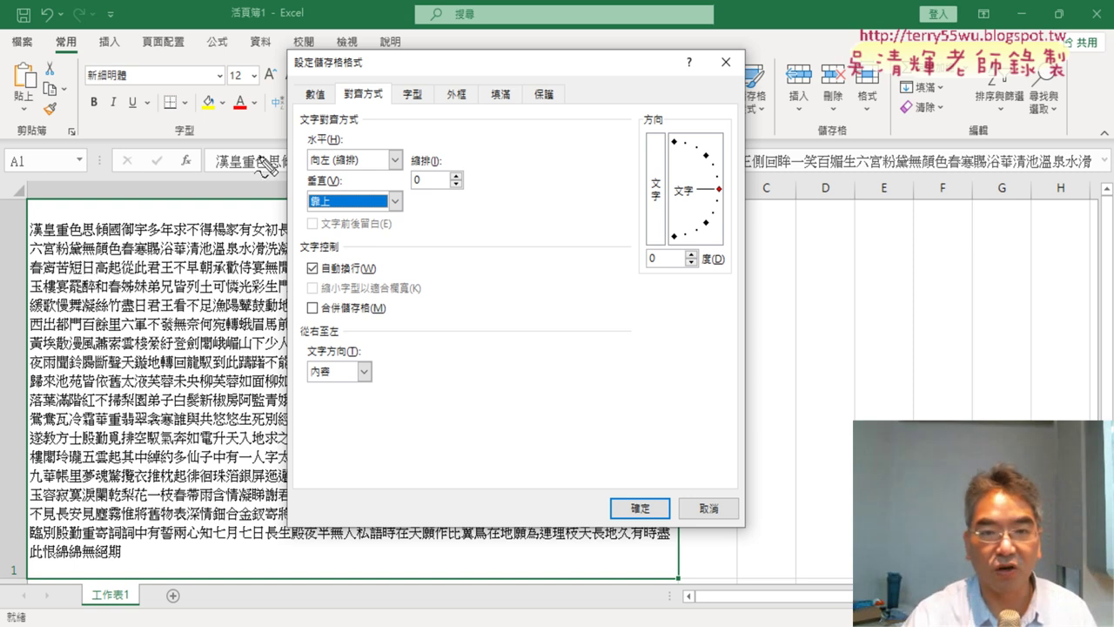
- Annotate the wrap and alignment choices on screen, clear the marks, and apply the settings
{"action": "left_click_drag", "start_coordinate": [383, 275], "coordinate": [384, 280]}
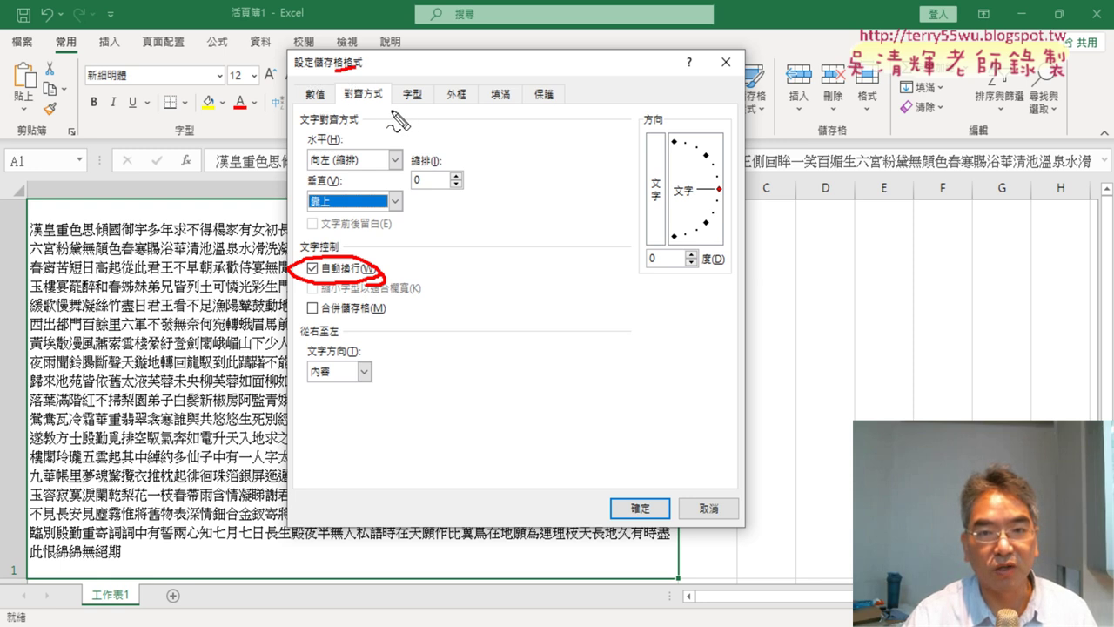
{"action": "mouse_move", "coordinate": [358, 64]}
{"action": "left_mouse_down"}
{"action": "mouse_move", "coordinate": [400, 275]}
{"action": "mouse_move", "coordinate": [387, 287]}
{"action": "left_mouse_up"}
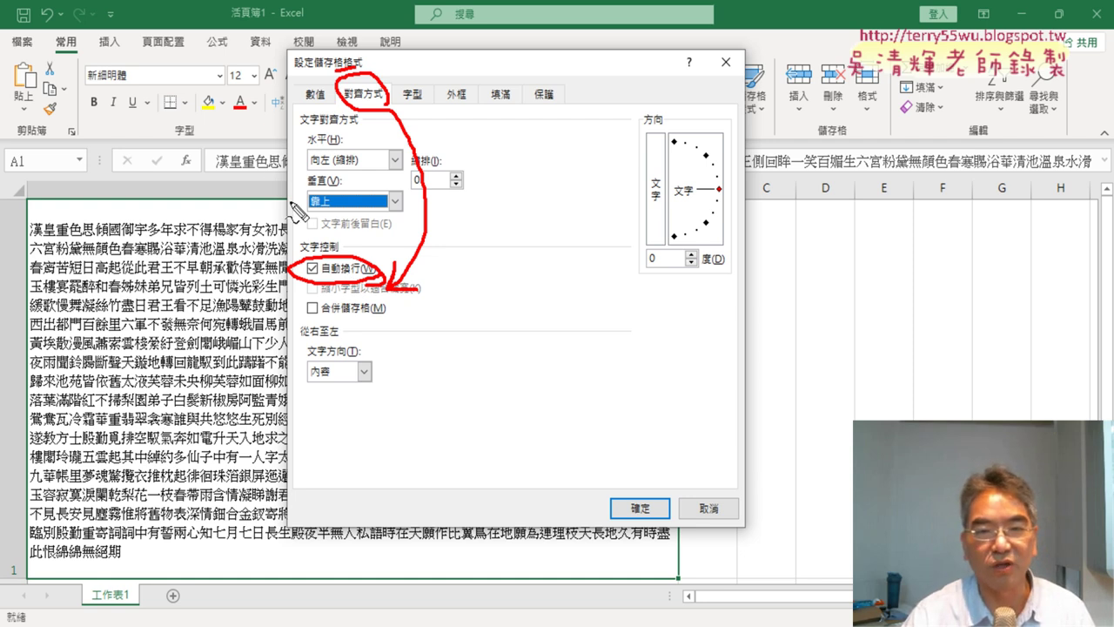
{"action": "left_click_drag", "start_coordinate": [329, 170], "coordinate": [307, 171]}
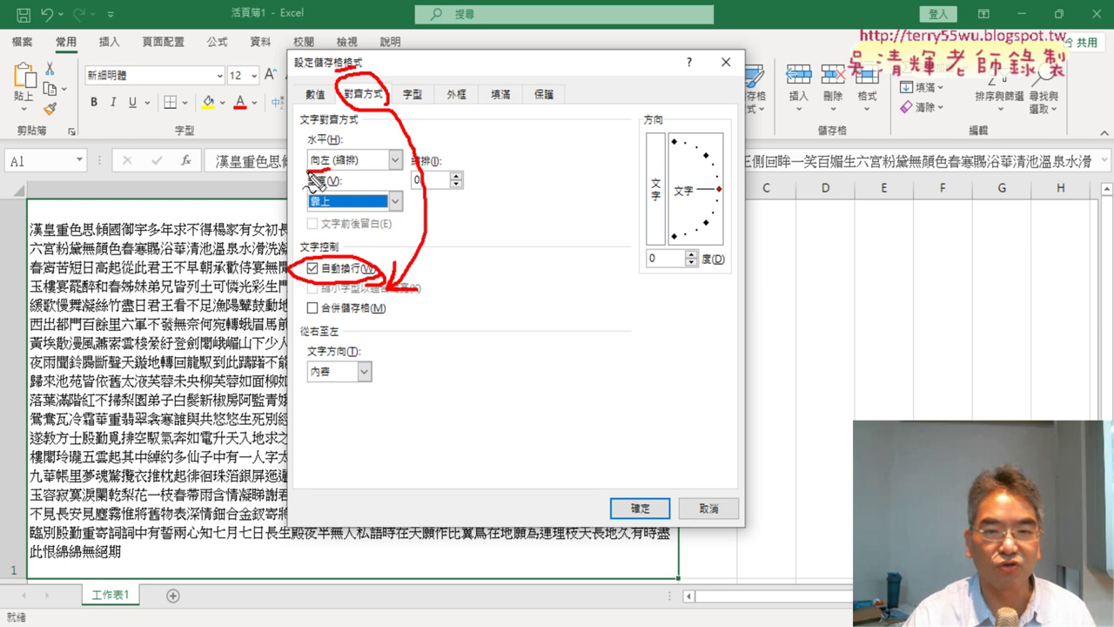
{"action": "left_click_drag", "start_coordinate": [30, 219], "coordinate": [31, 307]}
{"action": "mouse_move", "coordinate": [120, 206]}
{"action": "left_mouse_down"}
{"action": "mouse_move", "coordinate": [33, 196]}
{"action": "mouse_move", "coordinate": [32, 213]}
{"action": "left_mouse_up"}
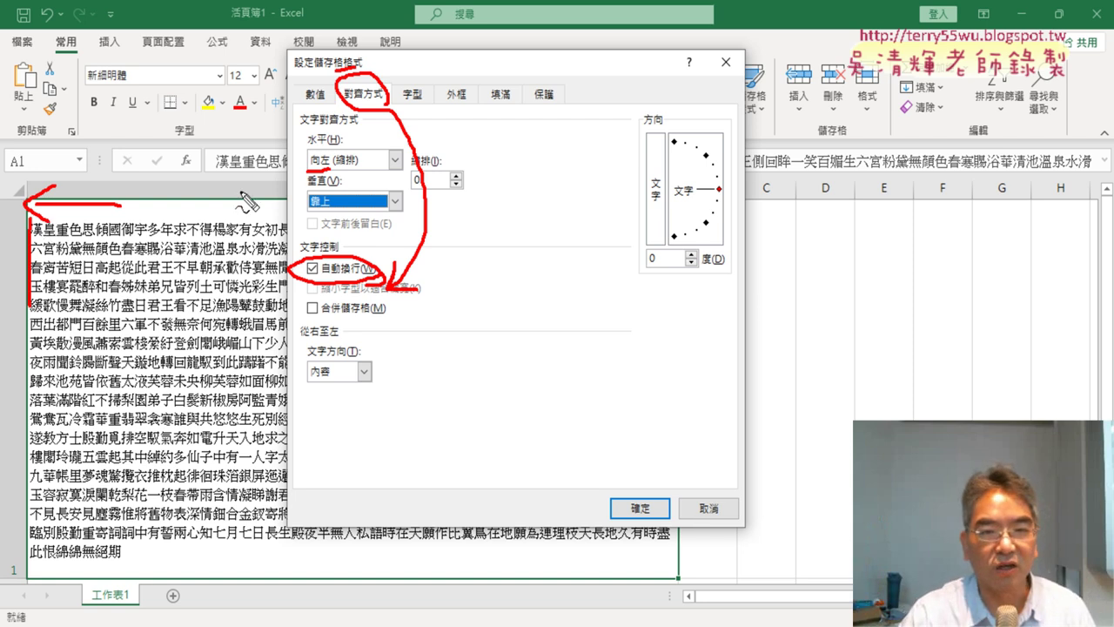
{"action": "left_click_drag", "start_coordinate": [324, 209], "coordinate": [302, 211]}
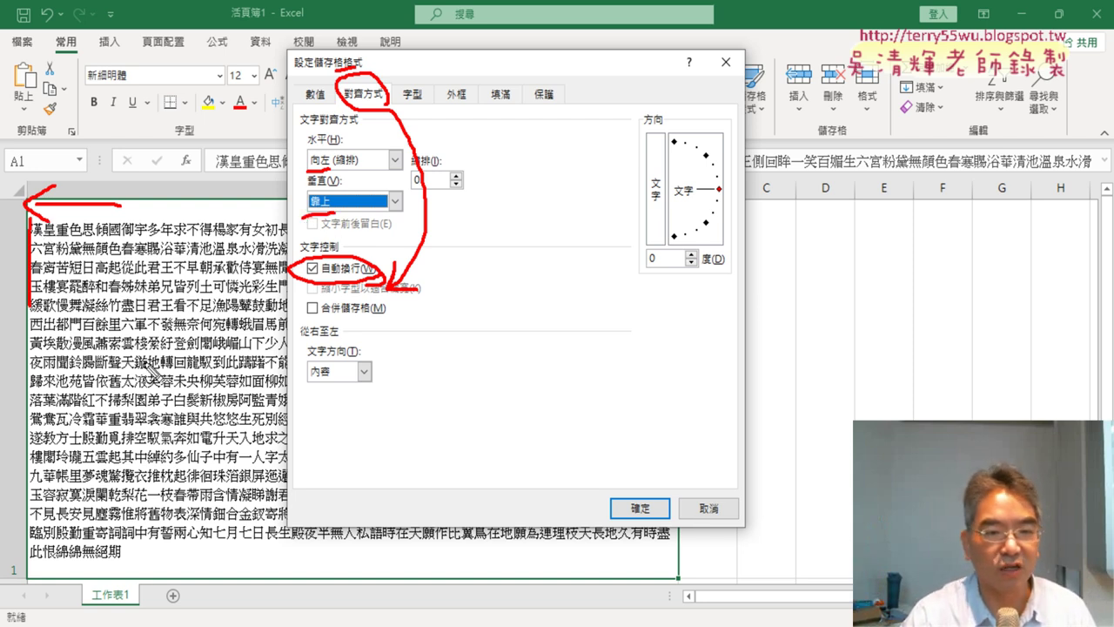
{"action": "mouse_move", "coordinate": [157, 405]}
{"action": "left_mouse_down"}
{"action": "mouse_move", "coordinate": [157, 206]}
{"action": "mouse_move", "coordinate": [190, 237]}
{"action": "left_mouse_up"}
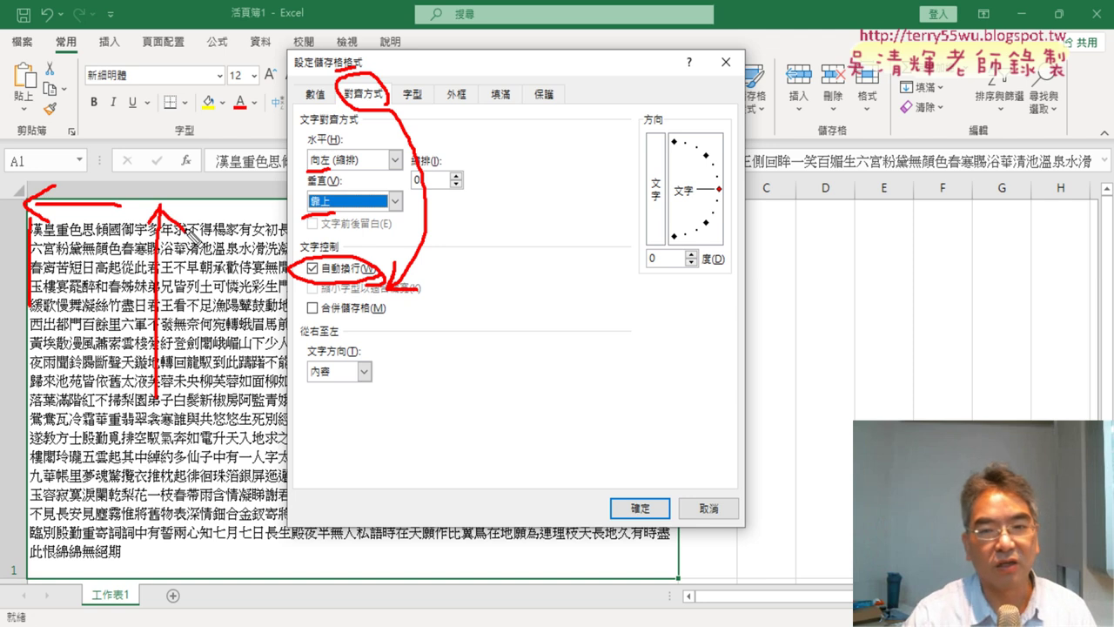
{"action": "key", "text": "Escape"}
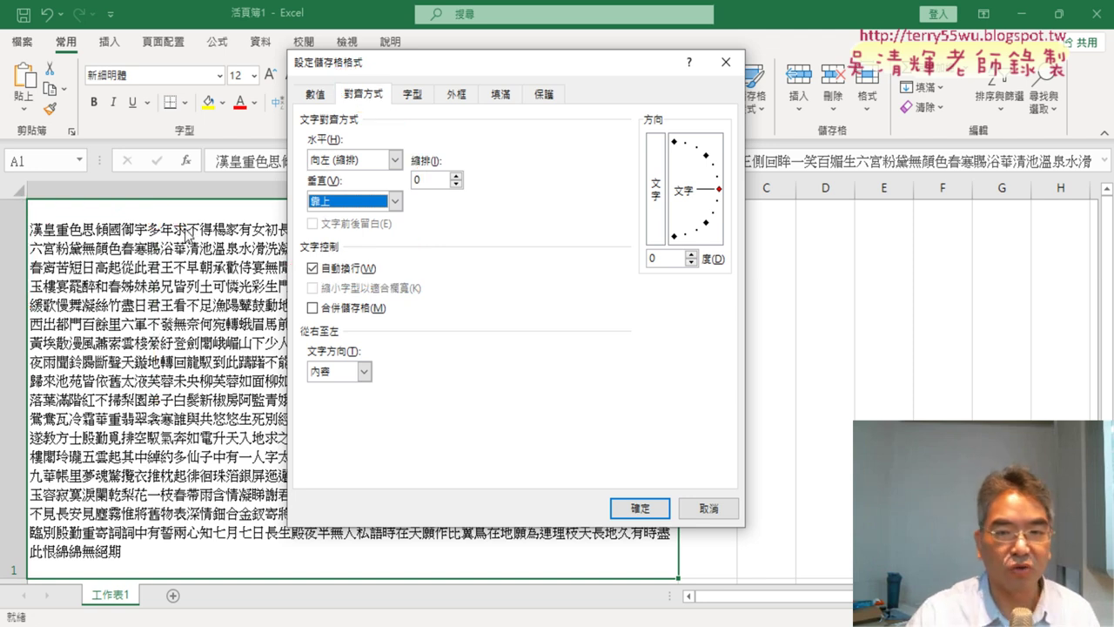
{"action": "left_click", "coordinate": [633, 506]}
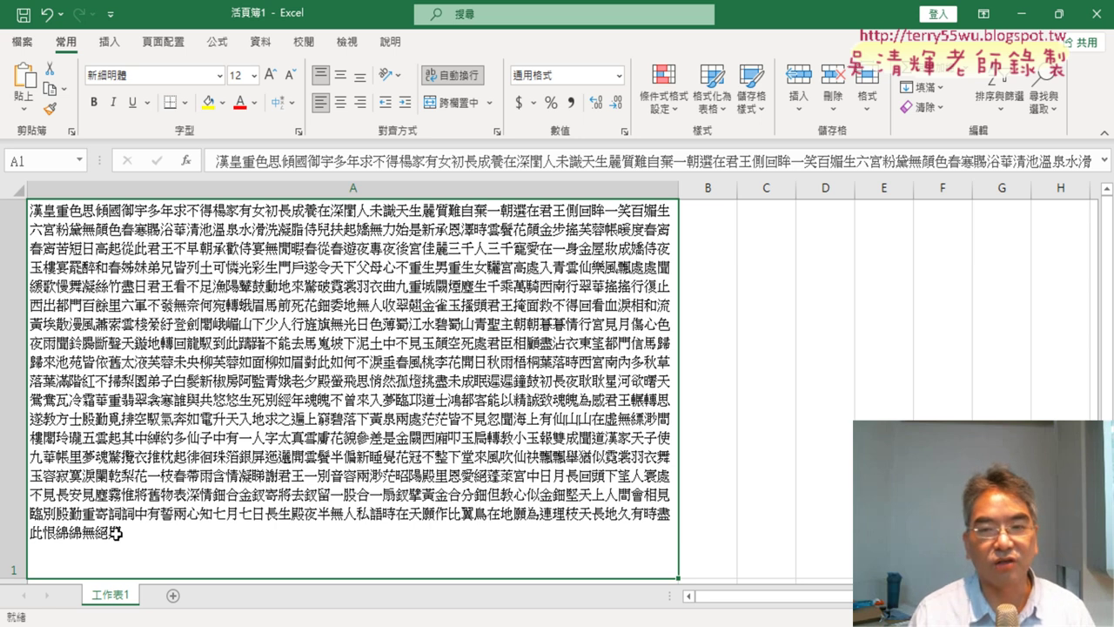
- Rename sheet 工作表1 to 長恨歌
{"action": "double_click", "coordinate": [119, 601]}
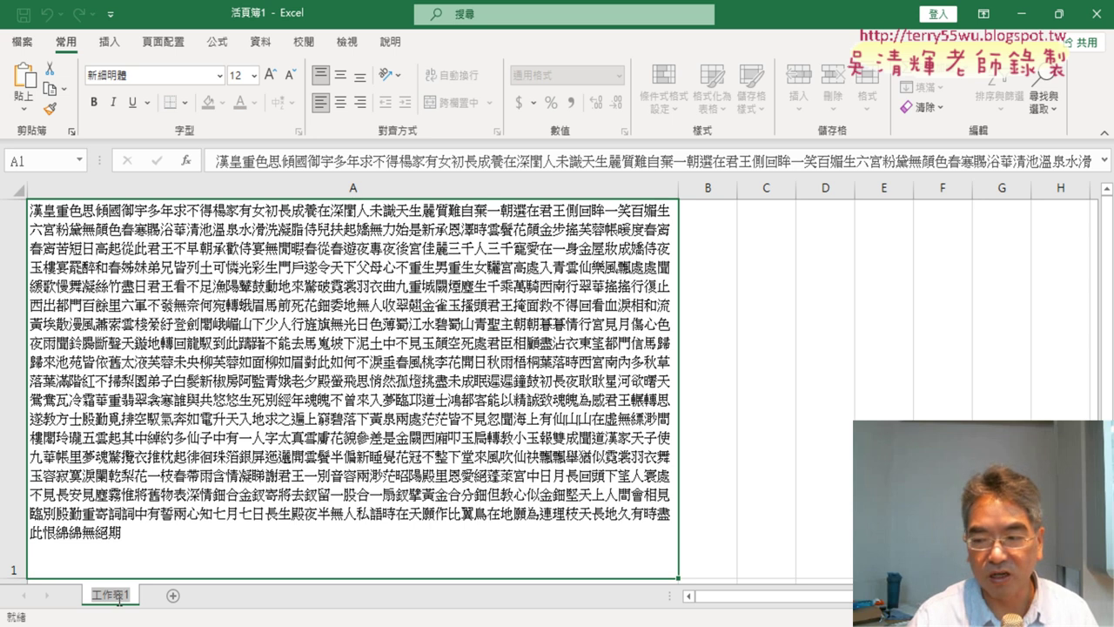
{"action": "type", "text": "長"}
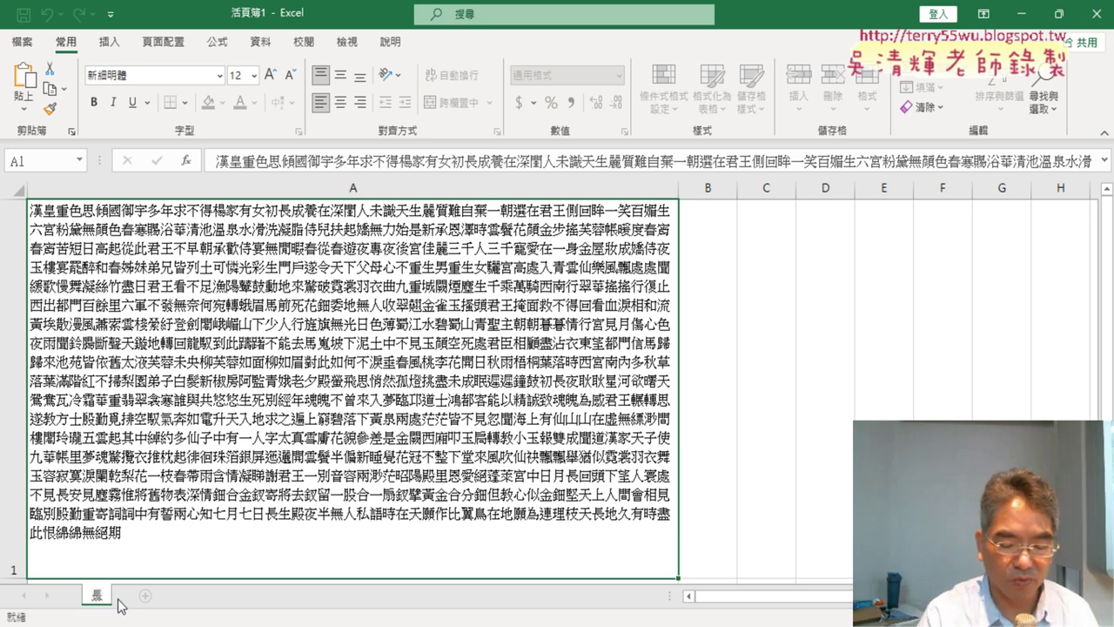
{"action": "type", "text": "恨"}
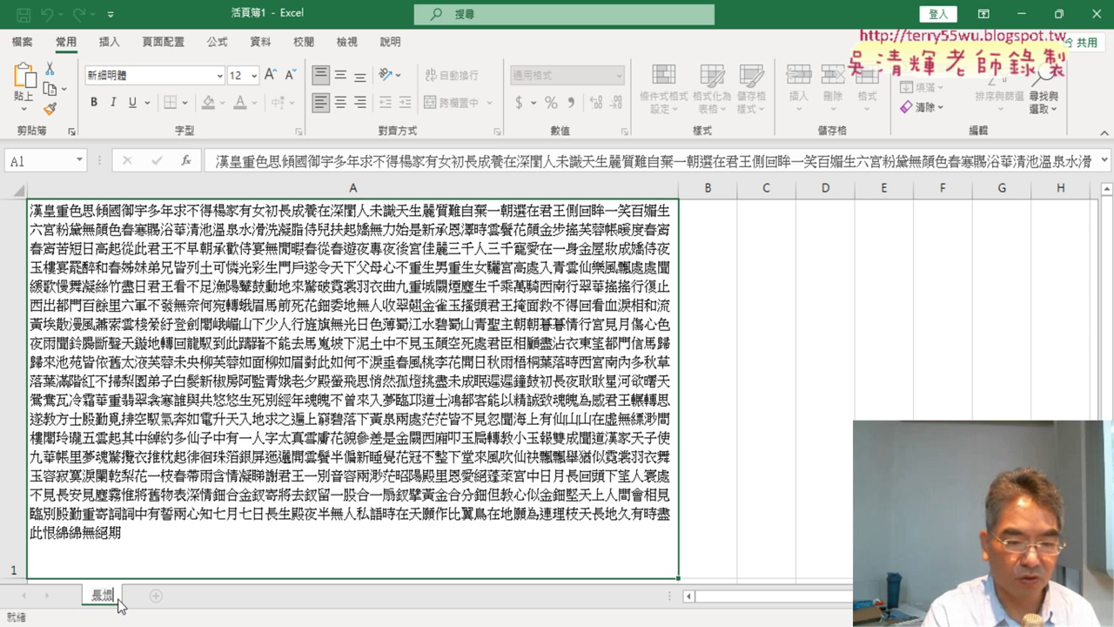
{"action": "type", "text": "歌"}
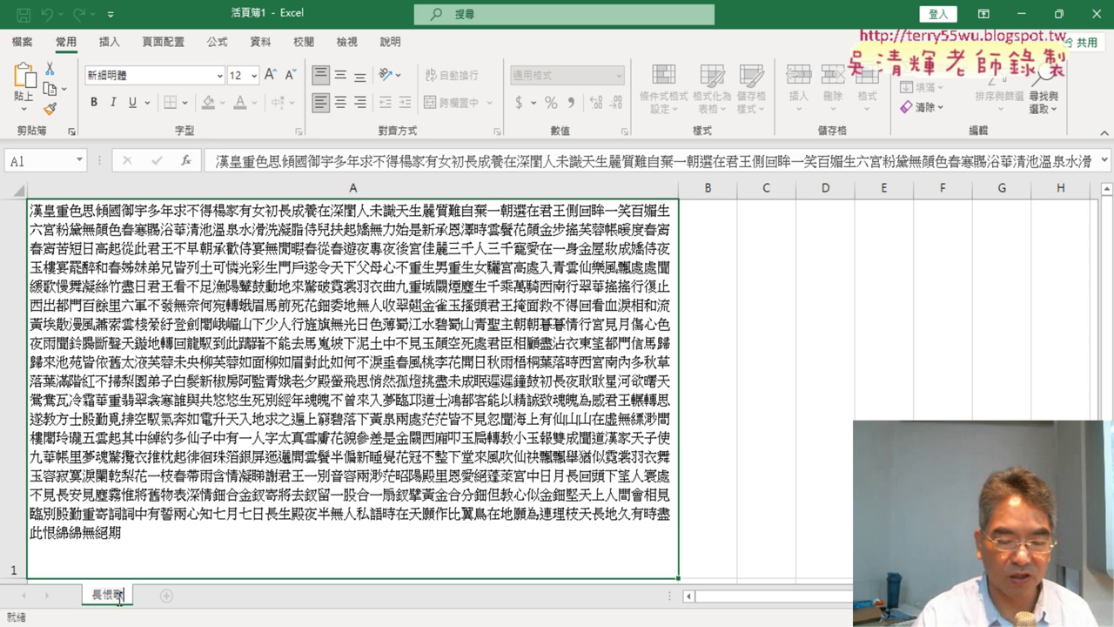
{"action": "left_click", "coordinate": [202, 492]}
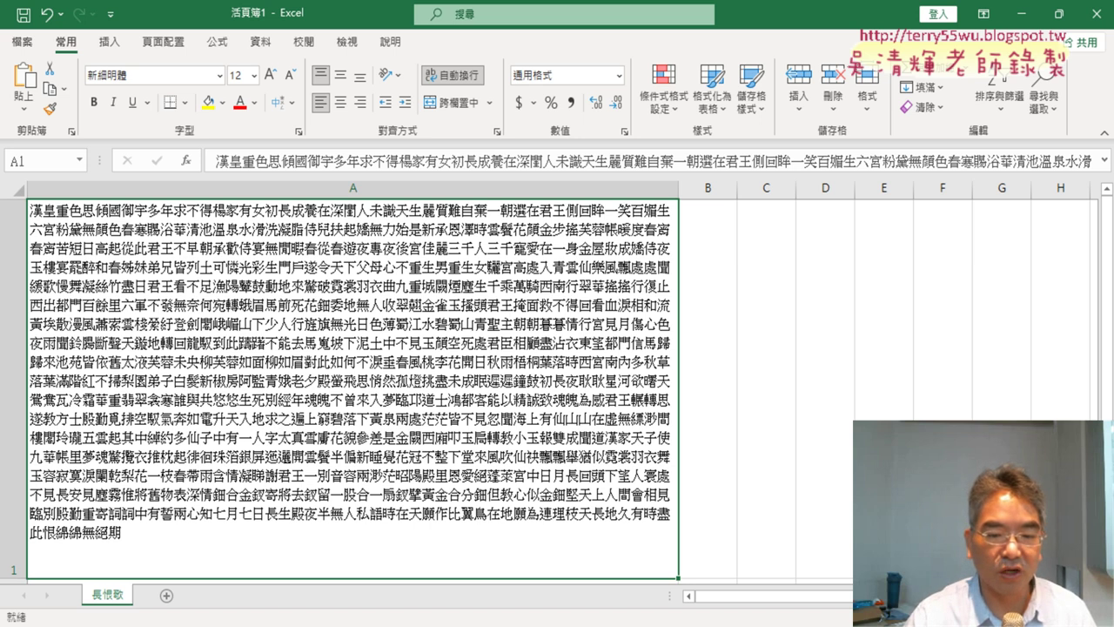
- Bring up the Google Docs notes and highlight the two-column section heading
{"action": "mouse_move", "coordinate": [300, 625]}
{"action": "left_click", "coordinate": [313, 588]}
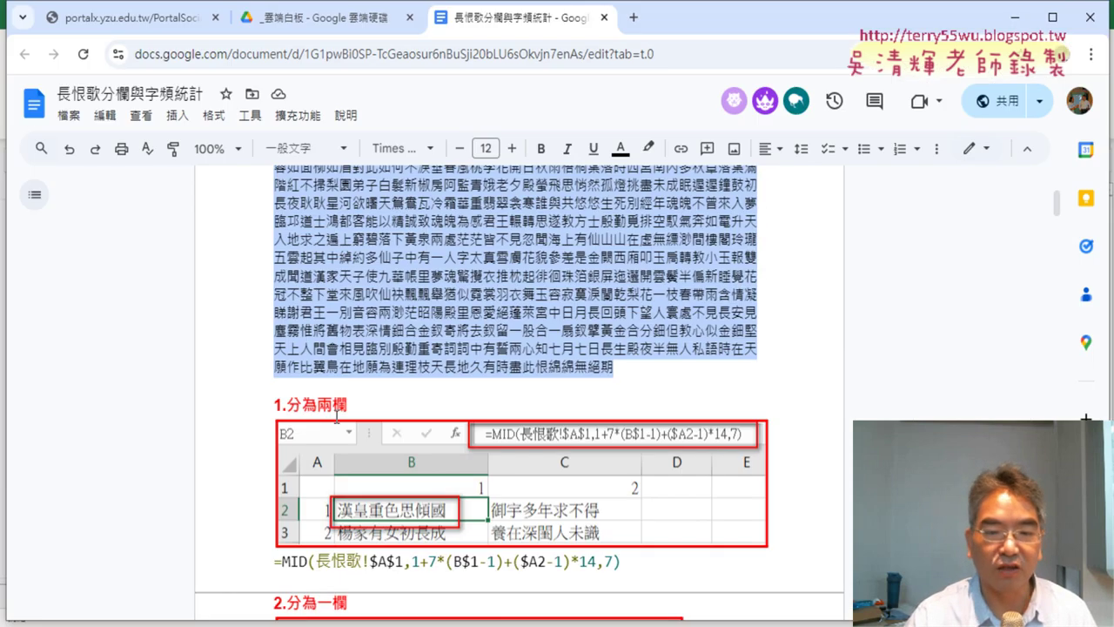
{"action": "left_click_drag", "start_coordinate": [348, 406], "coordinate": [287, 406]}
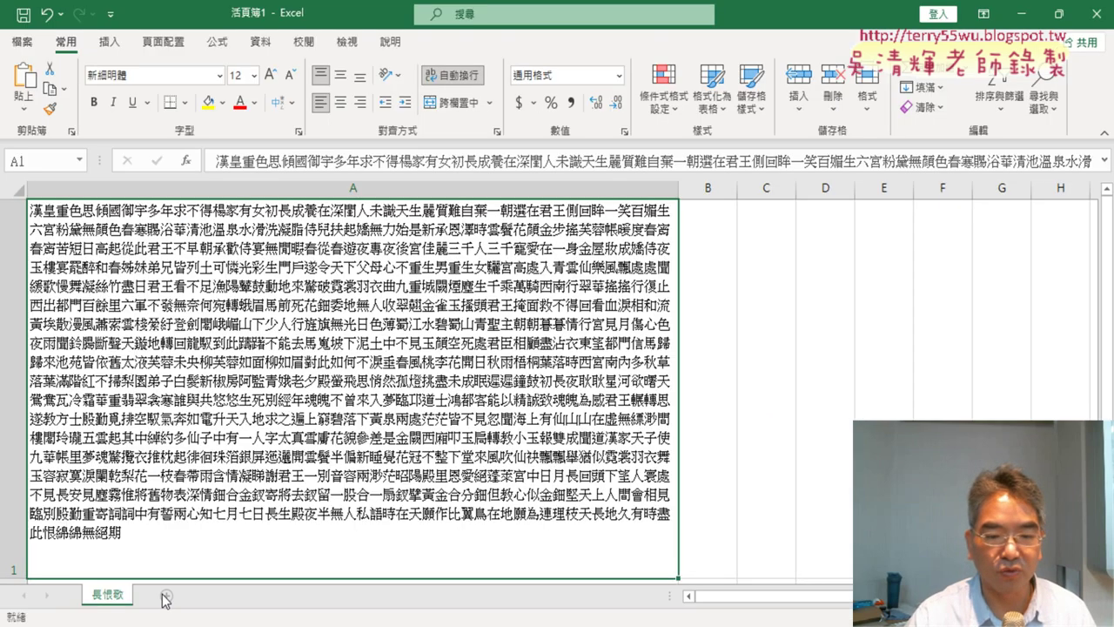
{"action": "left_click", "coordinate": [163, 597]}
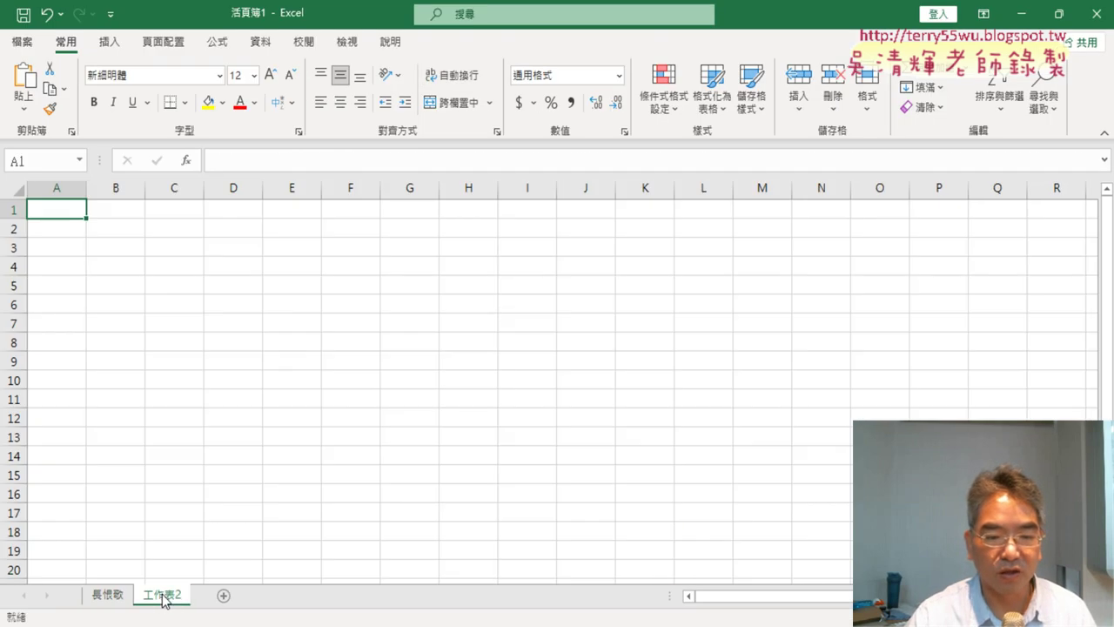
{"action": "left_click", "coordinate": [98, 595]}
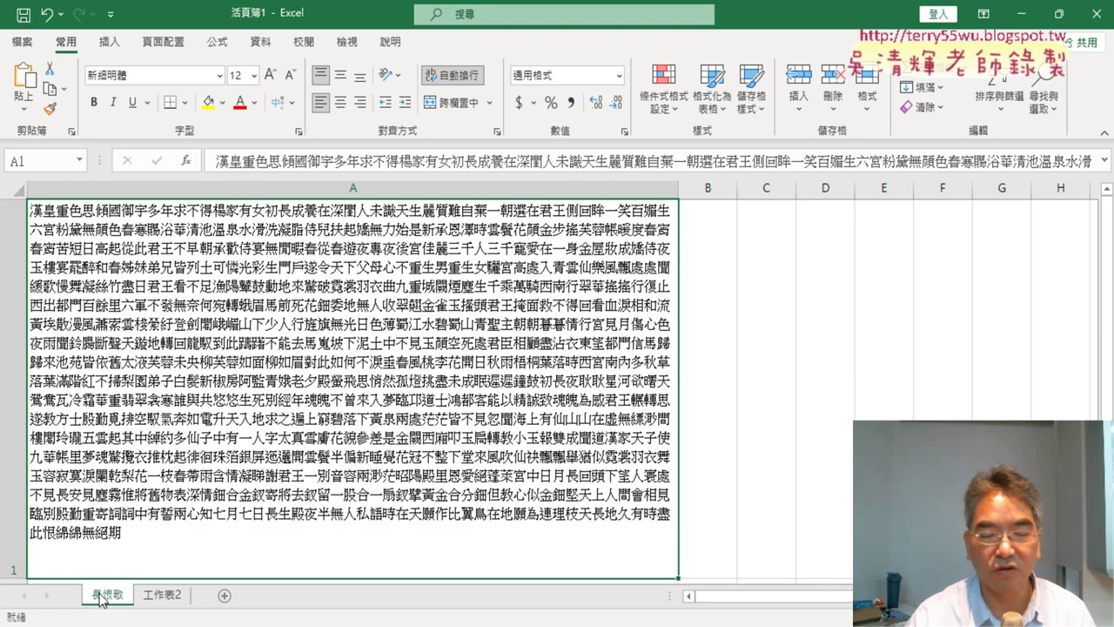
{"action": "left_click", "coordinate": [162, 598]}
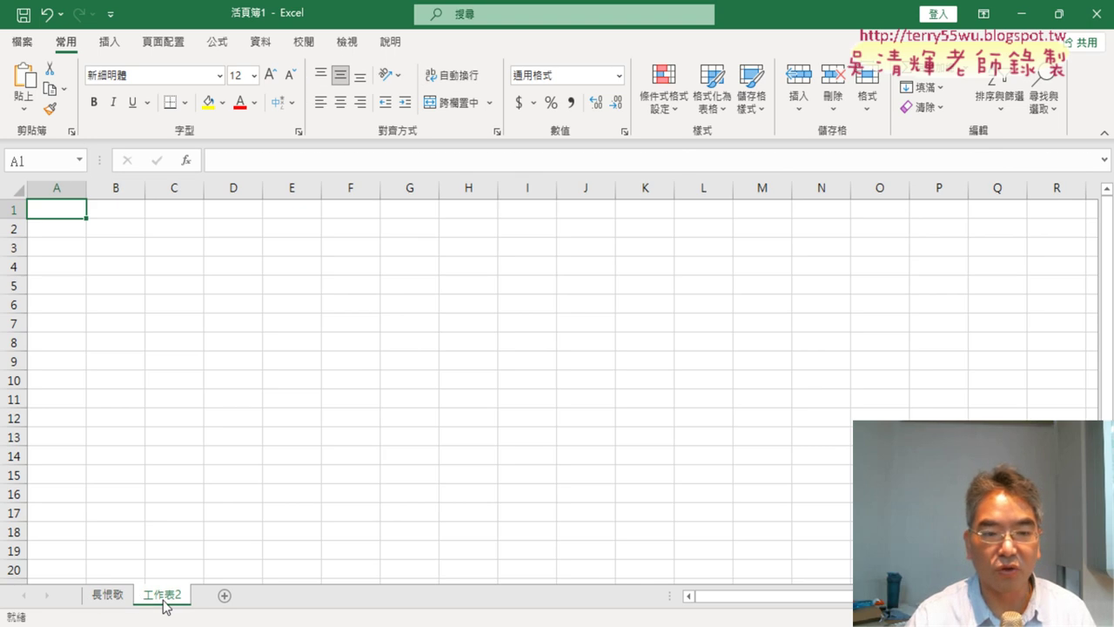
{"action": "left_click", "coordinate": [118, 597]}
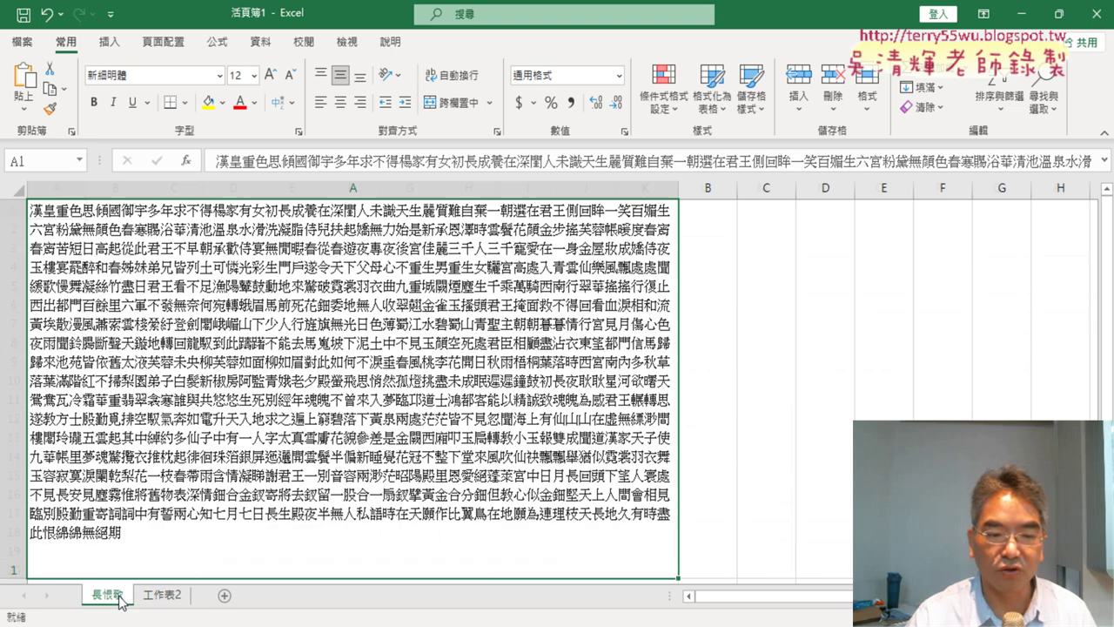
{"action": "left_click", "coordinate": [160, 597]}
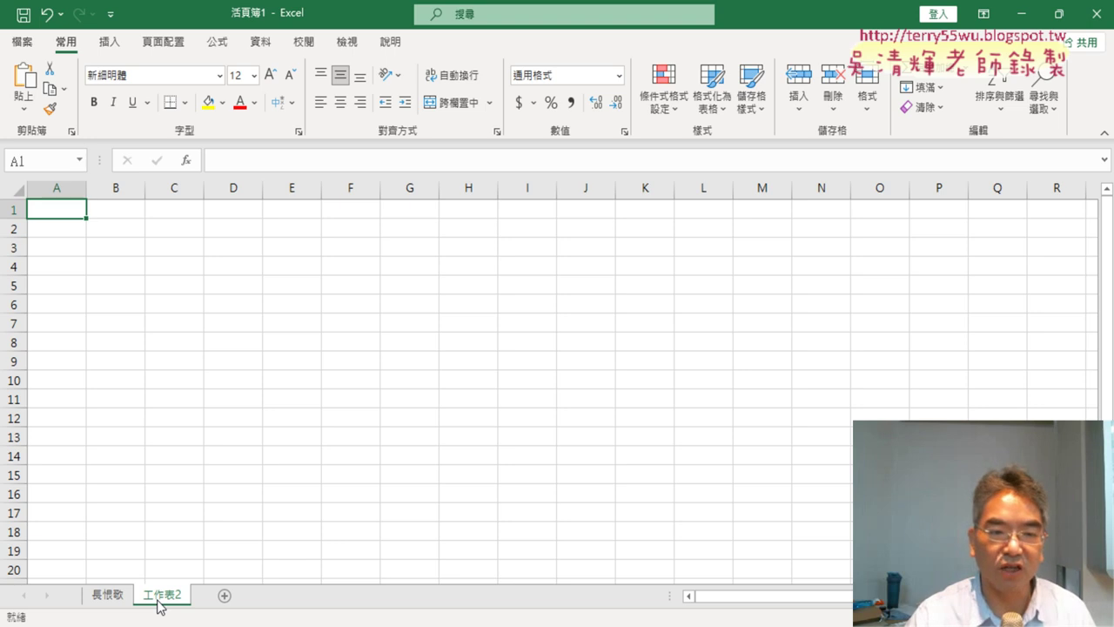
{"action": "left_click", "coordinate": [108, 597]}
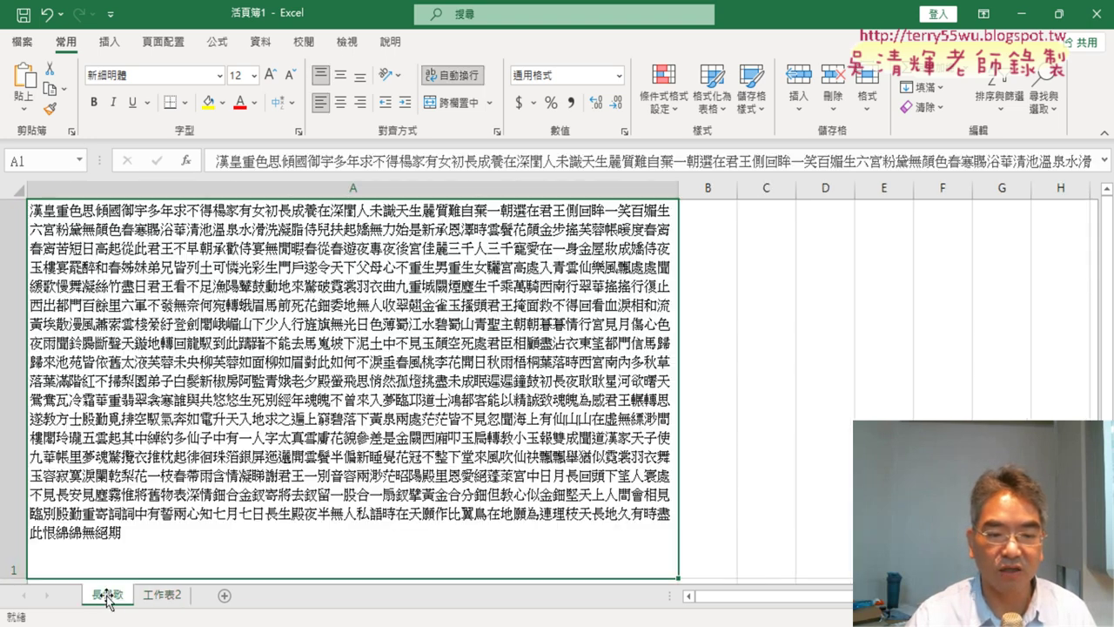
{"action": "left_click", "coordinate": [167, 597]}
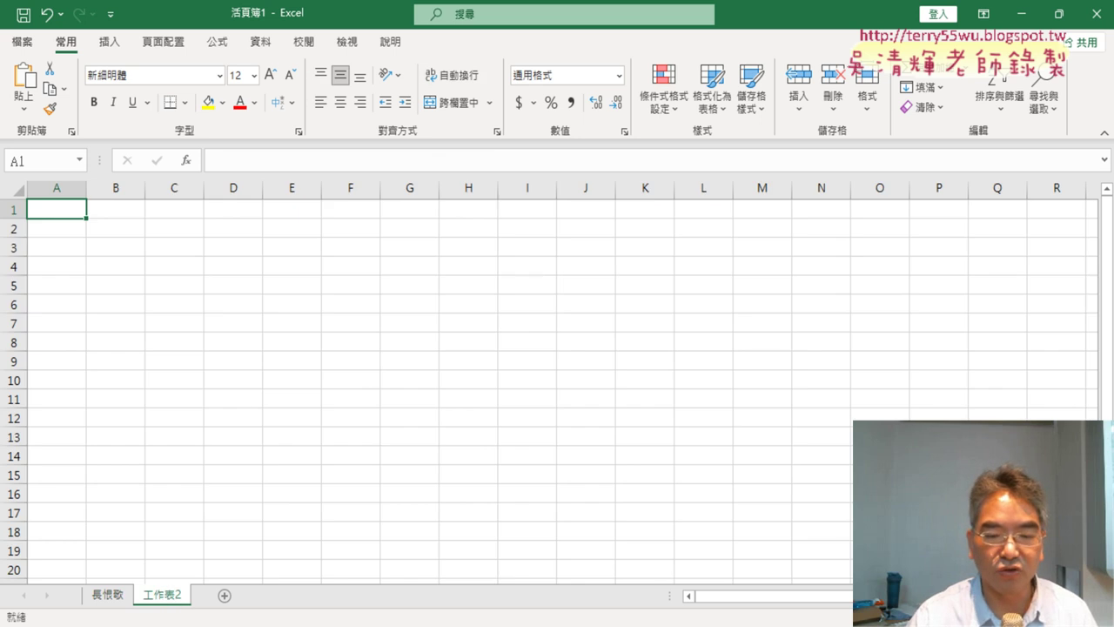
{"action": "mouse_move", "coordinate": [340, 626]}
{"action": "key", "text": "alt+Tab"}
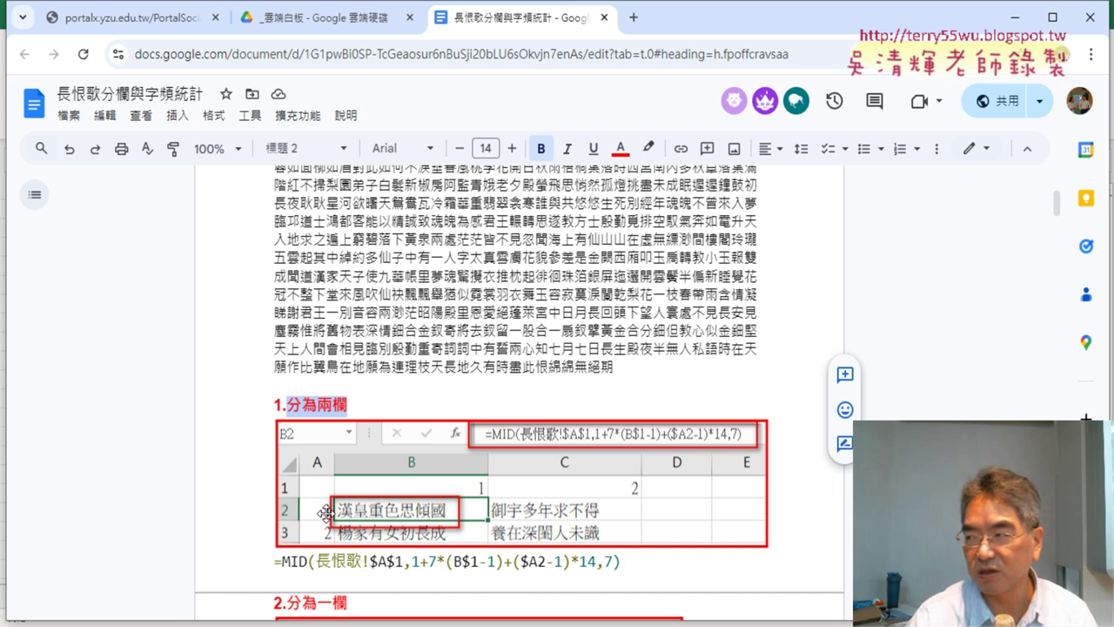
{"action": "key", "text": "alt+Tab"}
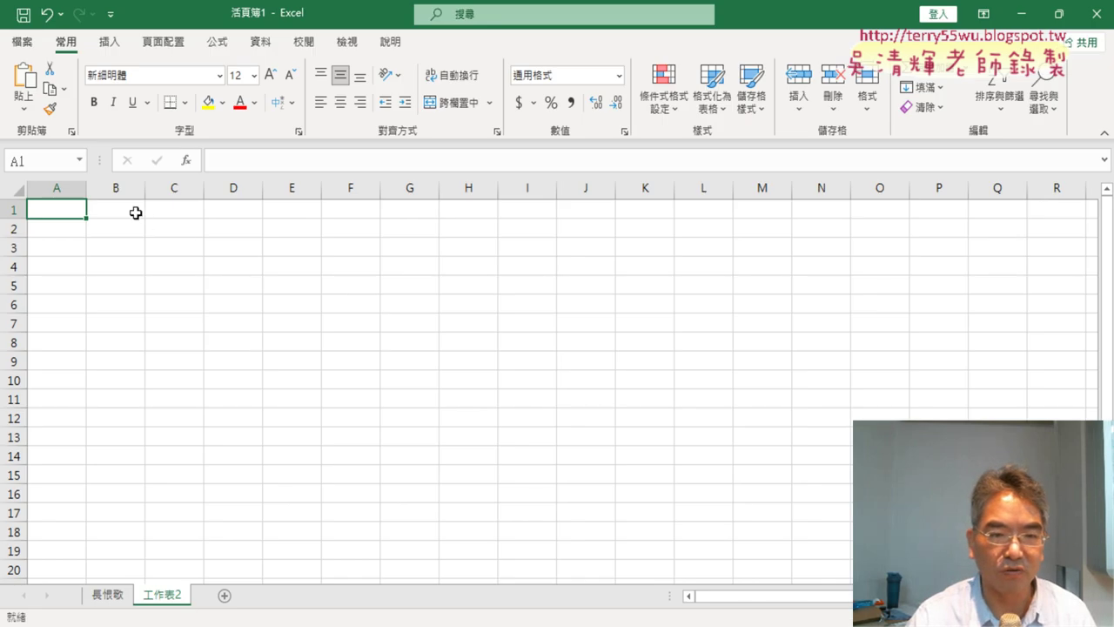
- Fill B1:C1 with 1 and 2, widen columns B and C, then return to the notes
{"action": "left_click", "coordinate": [135, 213]}
{"action": "type", "text": "1"}
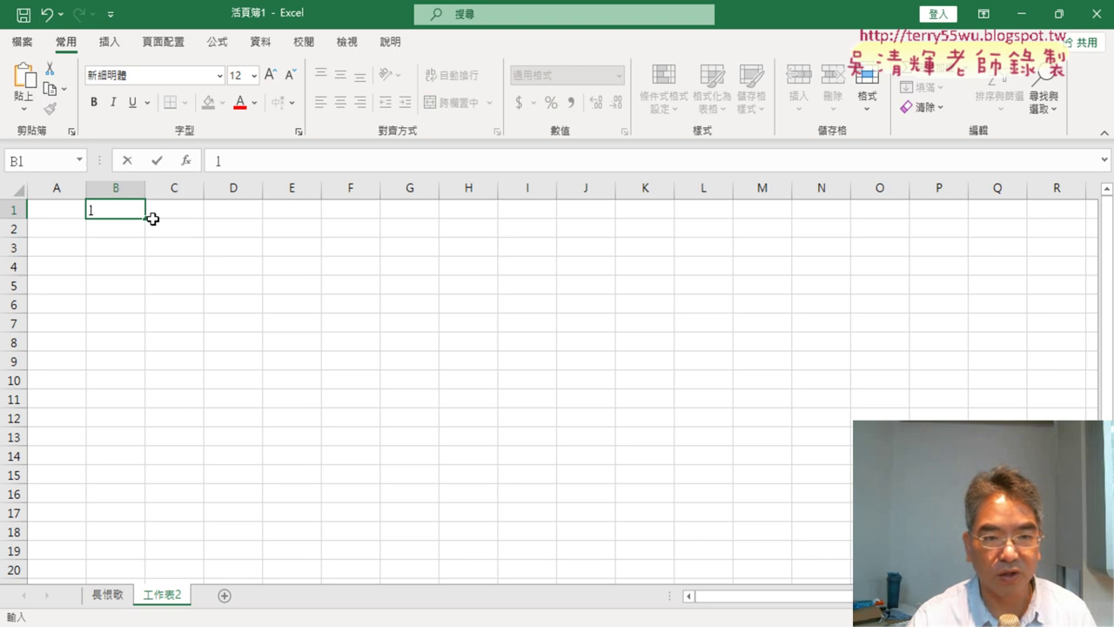
{"action": "mouse_move", "coordinate": [144, 221]}
{"action": "left_mouse_down"}
{"action": "mouse_move", "coordinate": [200, 215]}
{"action": "mouse_move", "coordinate": [209, 188]}
{"action": "left_mouse_up"}
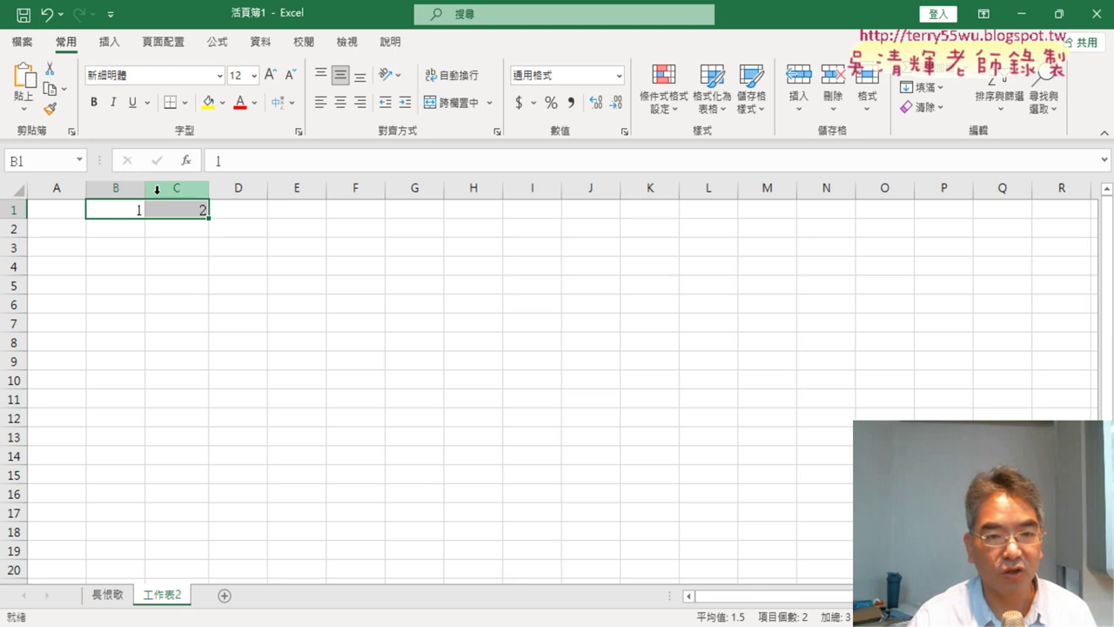
{"action": "left_click_drag", "start_coordinate": [130, 188], "coordinate": [398, 188]}
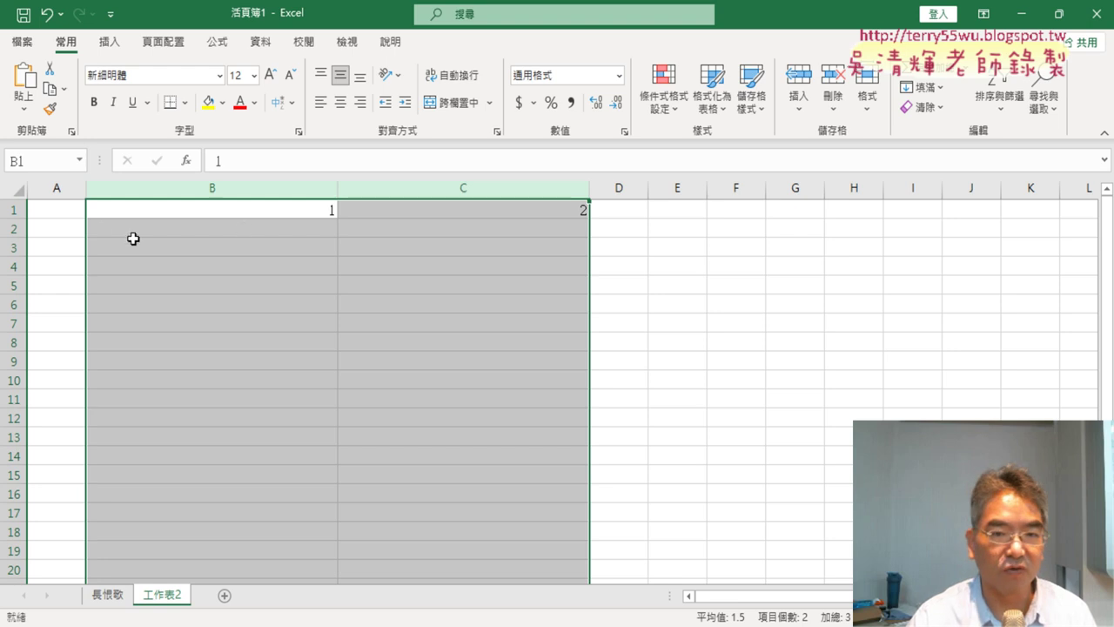
{"action": "left_click", "coordinate": [68, 228]}
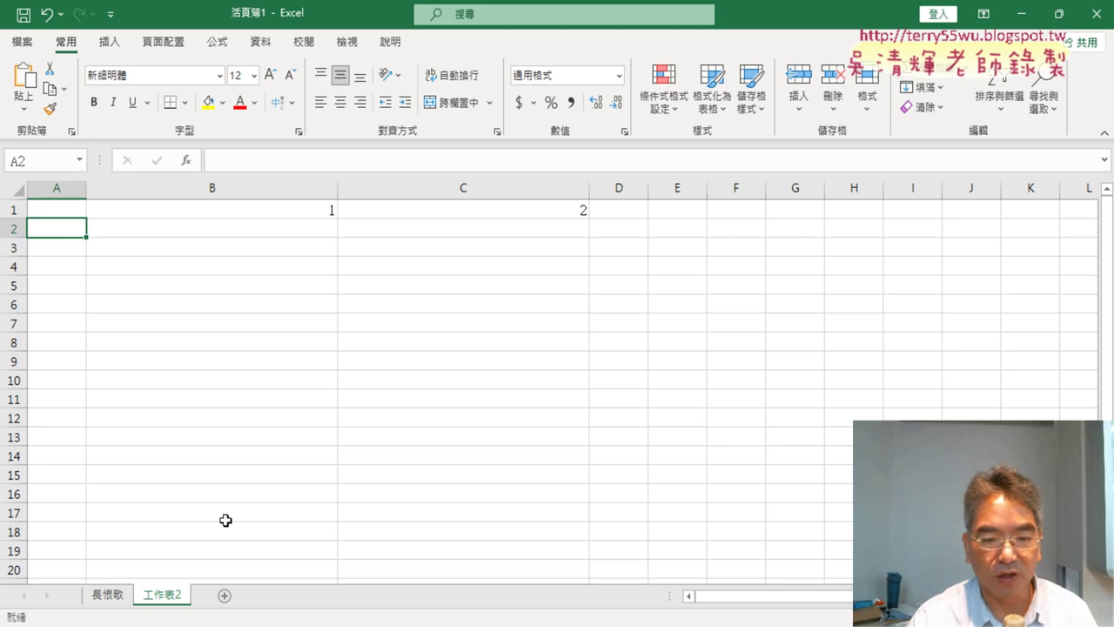
{"action": "left_click", "coordinate": [278, 624]}
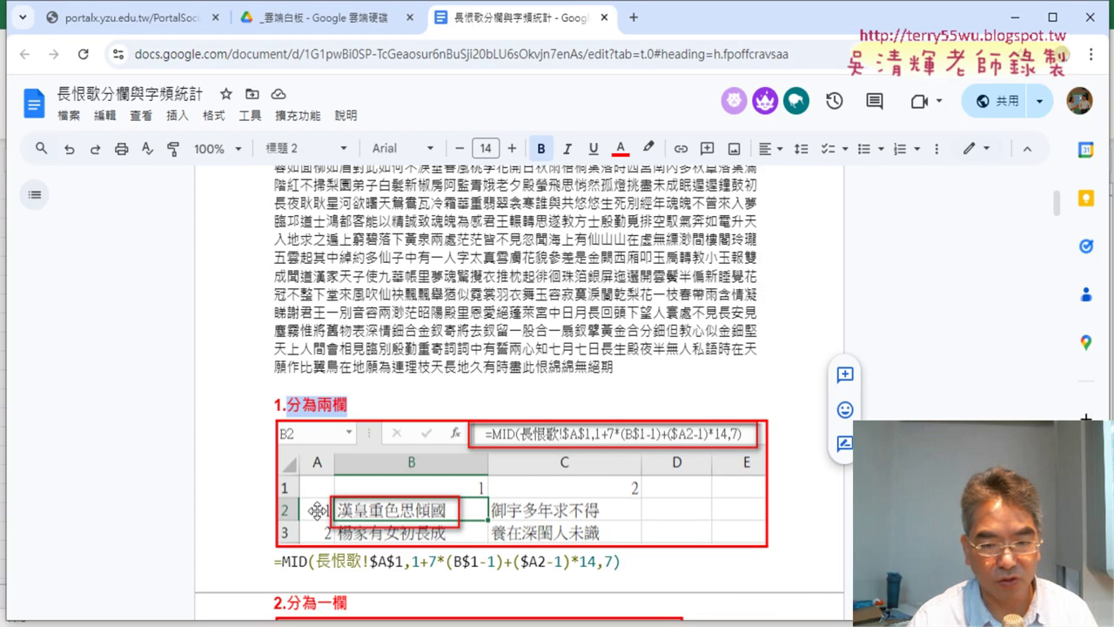
- Enter 1 in A2 and fill column A down to A101 with the numbers 1 to 100
{"action": "left_click", "coordinate": [321, 621]}
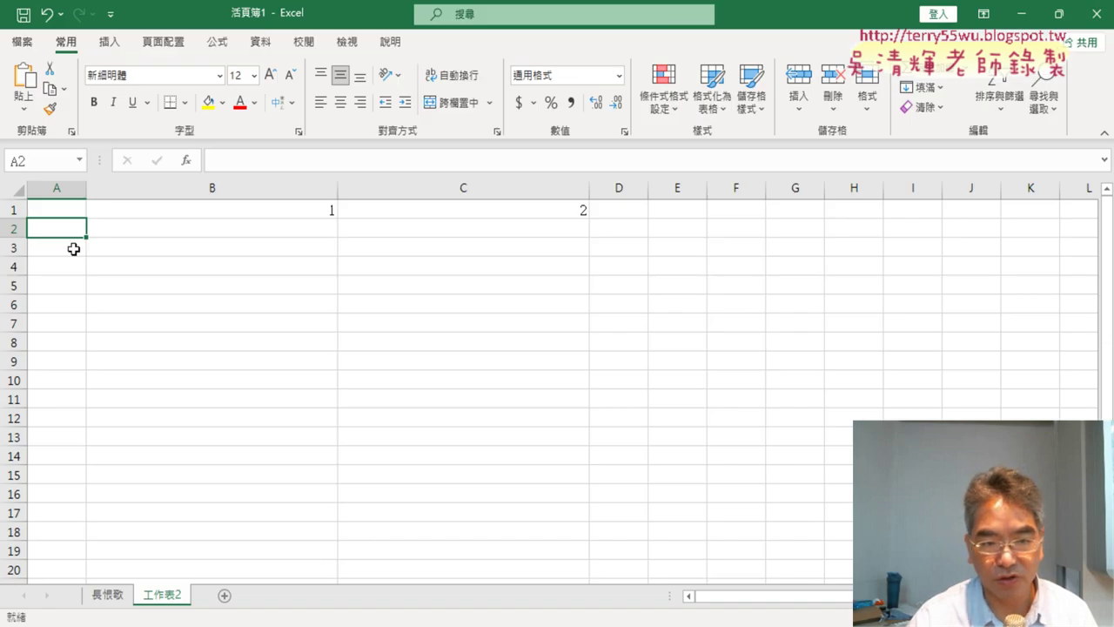
{"action": "type", "text": "1"}
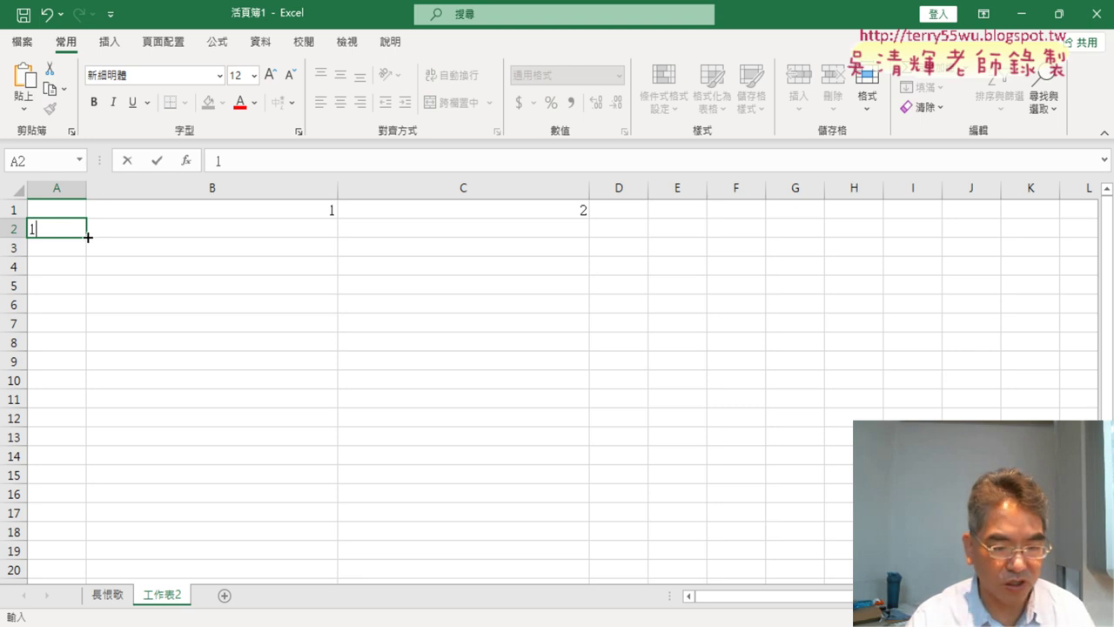
{"action": "left_click_drag", "start_coordinate": [88, 237], "coordinate": [88, 561]}
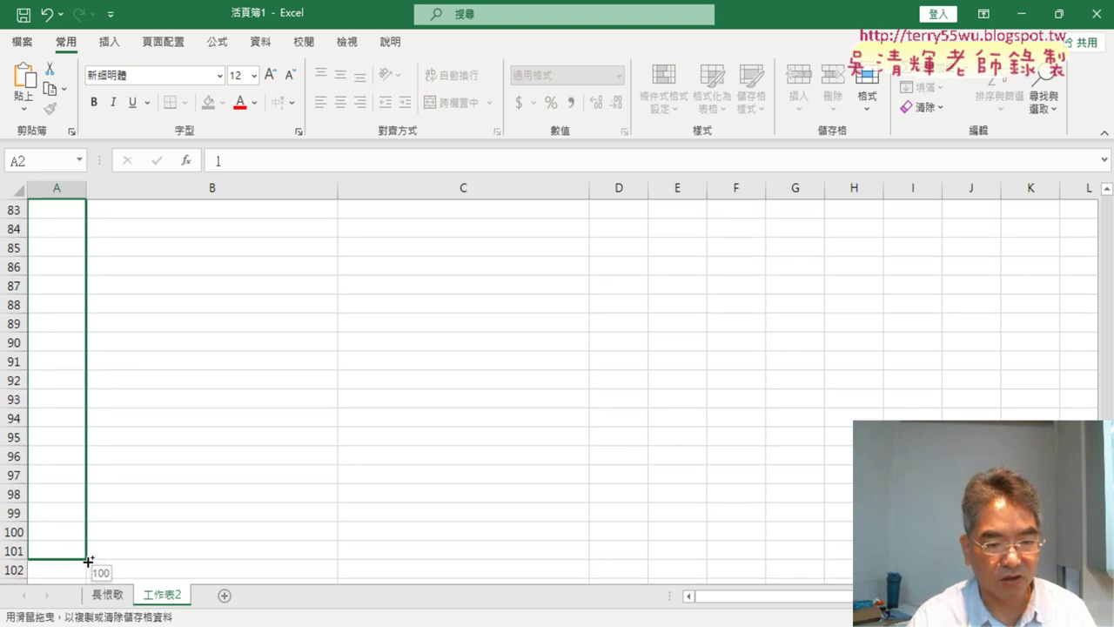
{"action": "scroll", "coordinate": [323, 387], "scroll_direction": "up", "scroll_amount": 3}
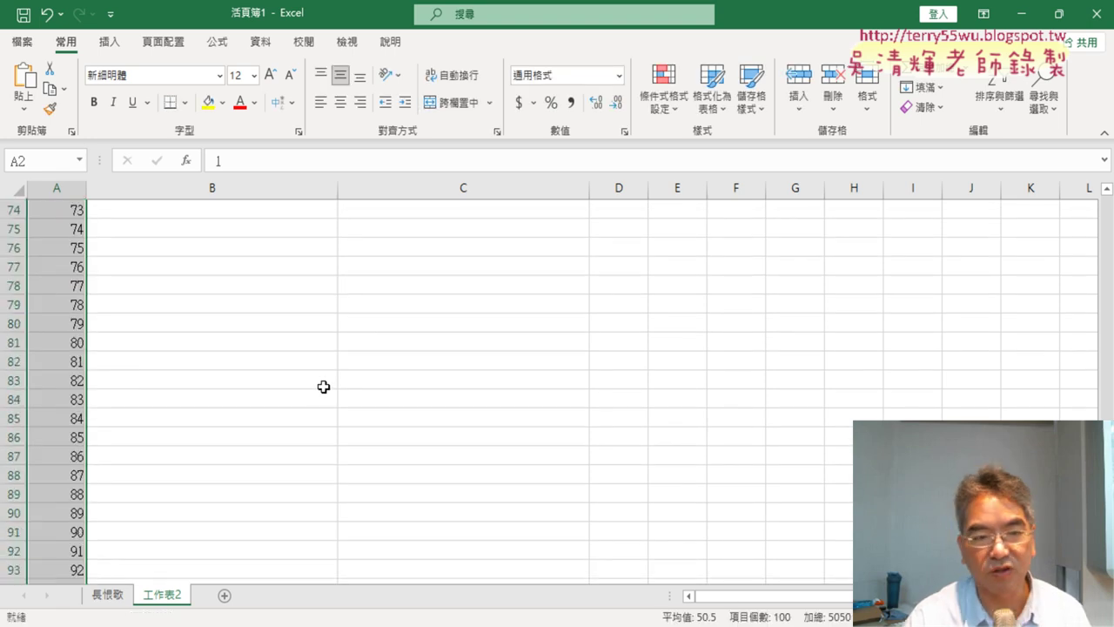
{"action": "scroll", "coordinate": [323, 386], "scroll_direction": "up", "scroll_amount": 7}
{"action": "scroll", "coordinate": [323, 386], "scroll_direction": "up", "scroll_amount": 8}
{"action": "scroll", "coordinate": [323, 386], "scroll_direction": "up", "scroll_amount": 9}
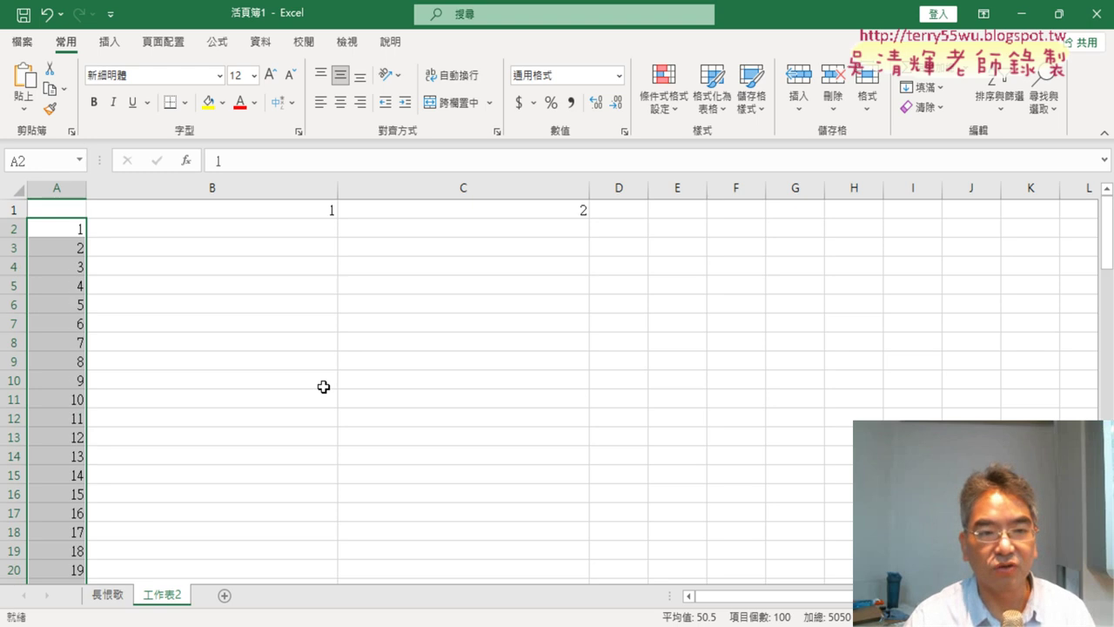
- Select B2 for the formula, then look over the wrapped poem on the 長恨歌 sheet
{"action": "left_click", "coordinate": [214, 227]}
{"action": "left_click", "coordinate": [398, 226]}
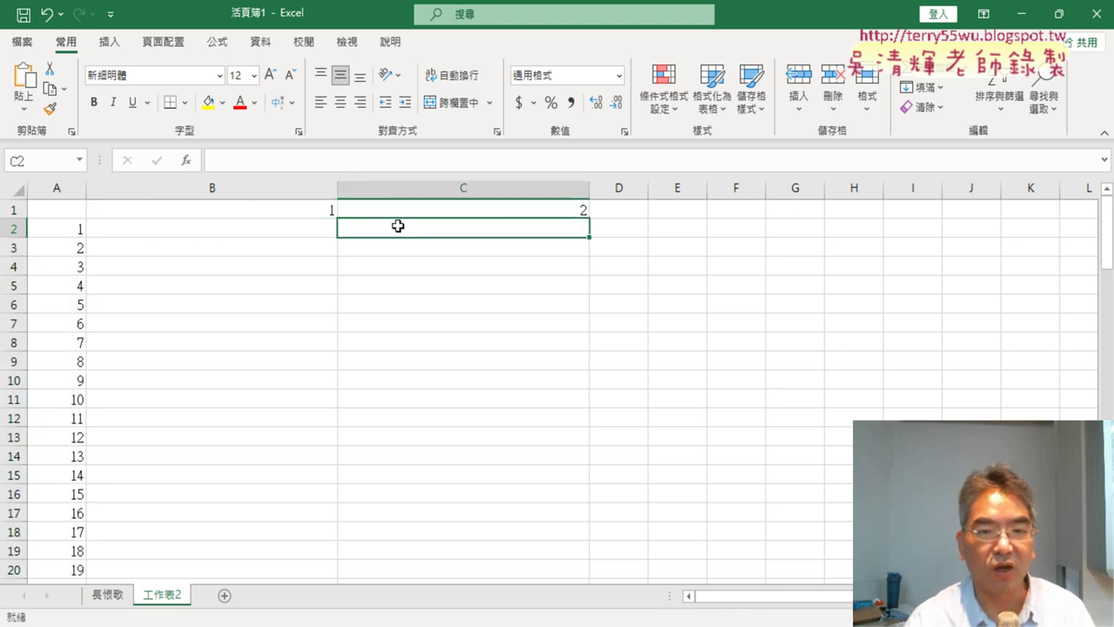
{"action": "left_click", "coordinate": [290, 226]}
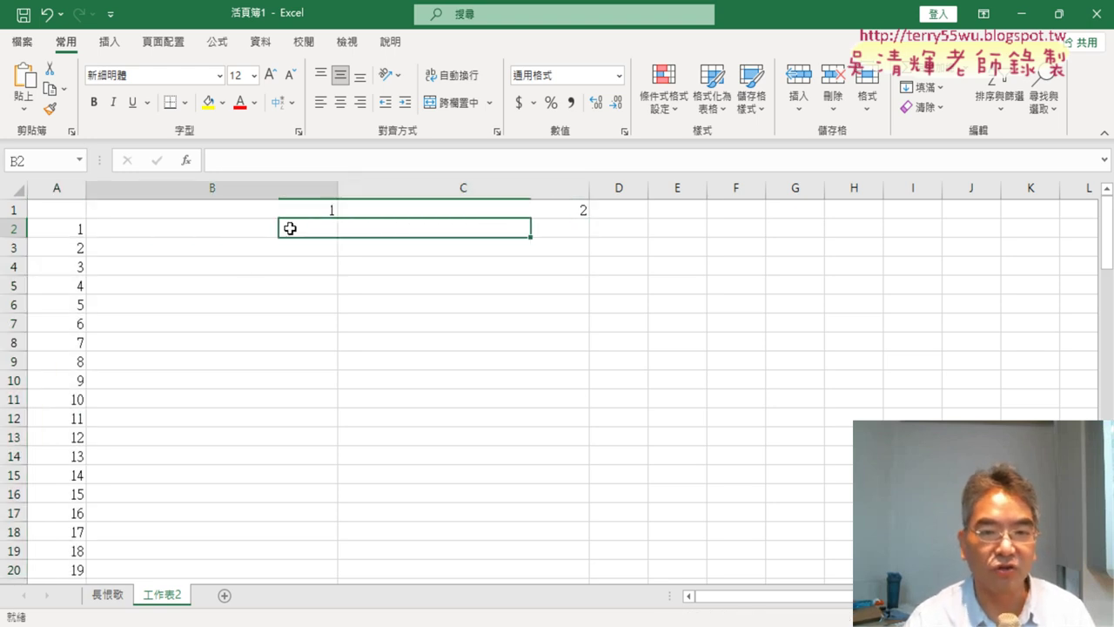
{"action": "left_click", "coordinate": [108, 595]}
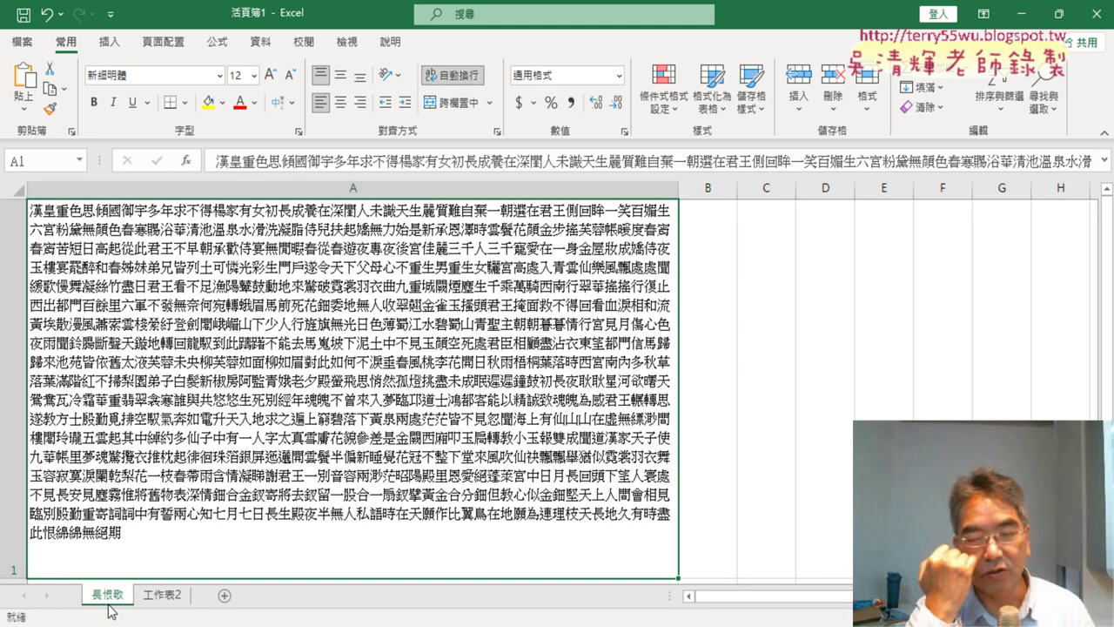
- On 工作表2, insert the MID function into B2 from the 文字 (Text) function category
{"action": "left_click", "coordinate": [159, 597]}
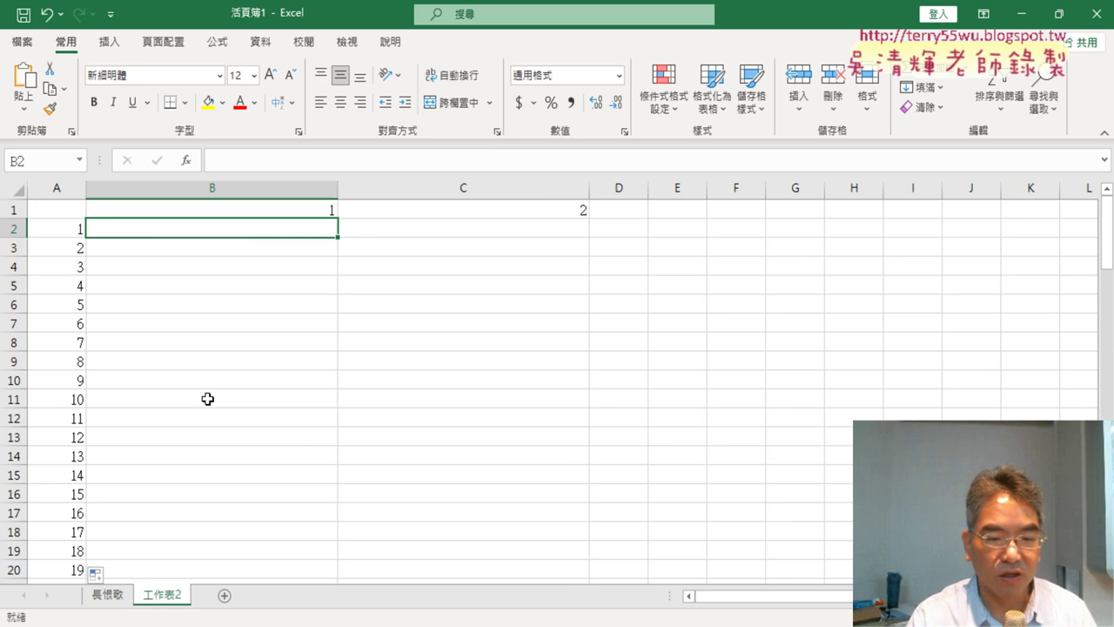
{"action": "left_click", "coordinate": [187, 162]}
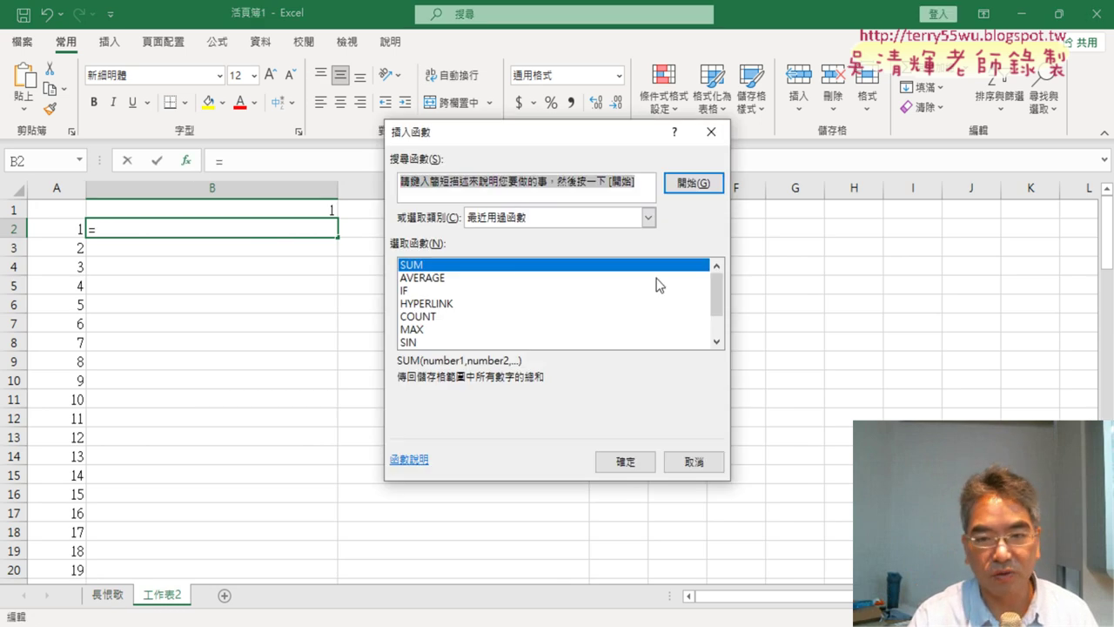
{"action": "left_click", "coordinate": [560, 217]}
{"action": "left_click", "coordinate": [553, 350]}
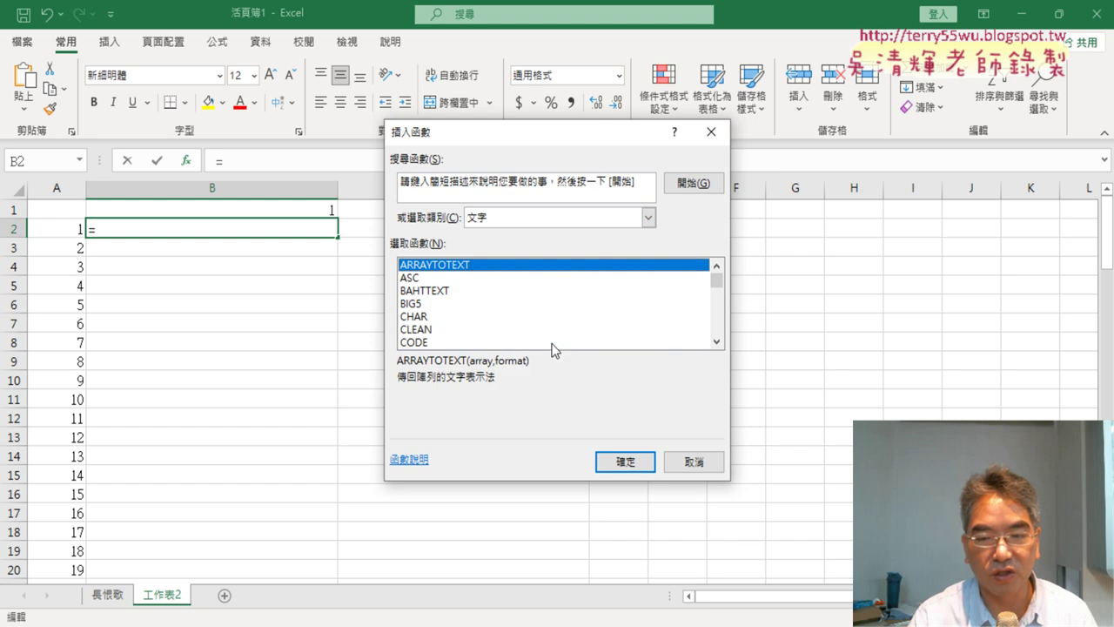
{"action": "left_click", "coordinate": [718, 342]}
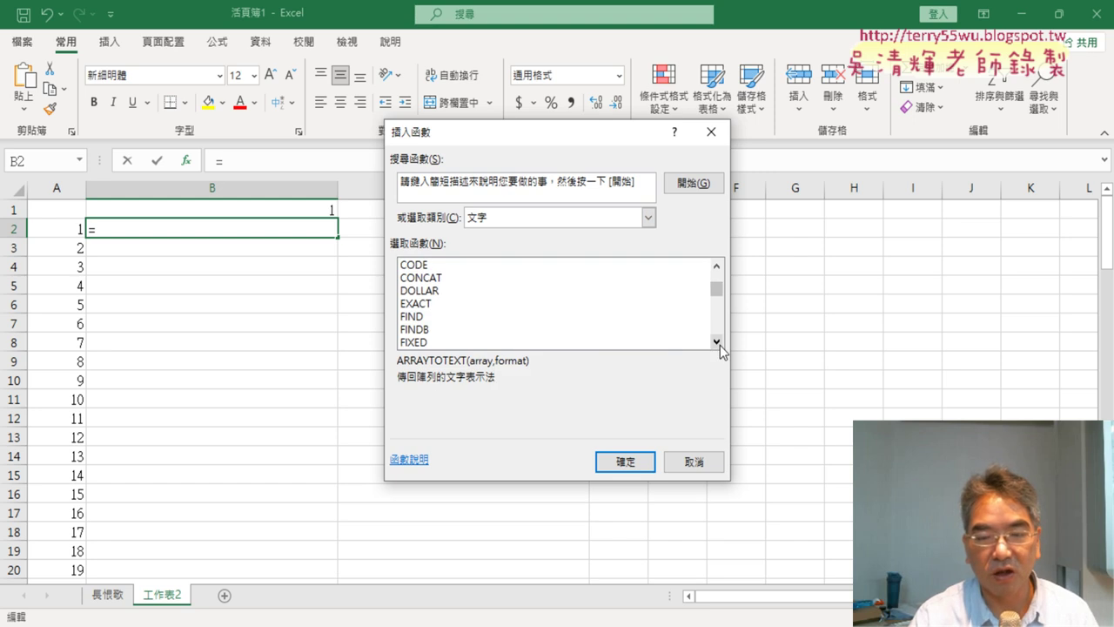
{"action": "left_click_drag", "start_coordinate": [720, 345], "coordinate": [720, 345]}
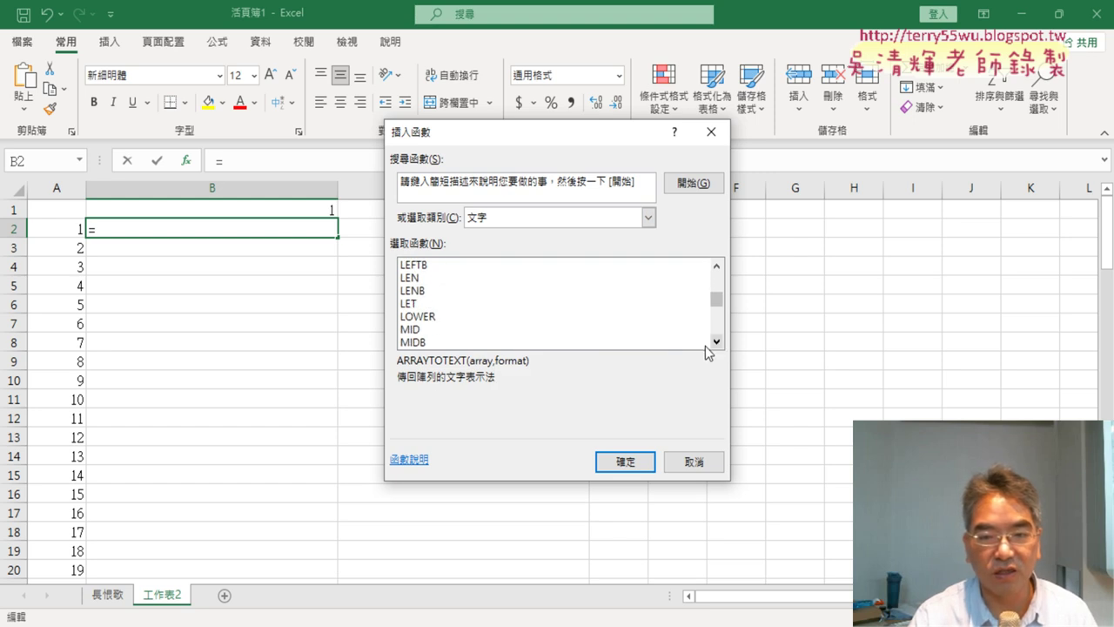
{"action": "double_click", "coordinate": [477, 329]}
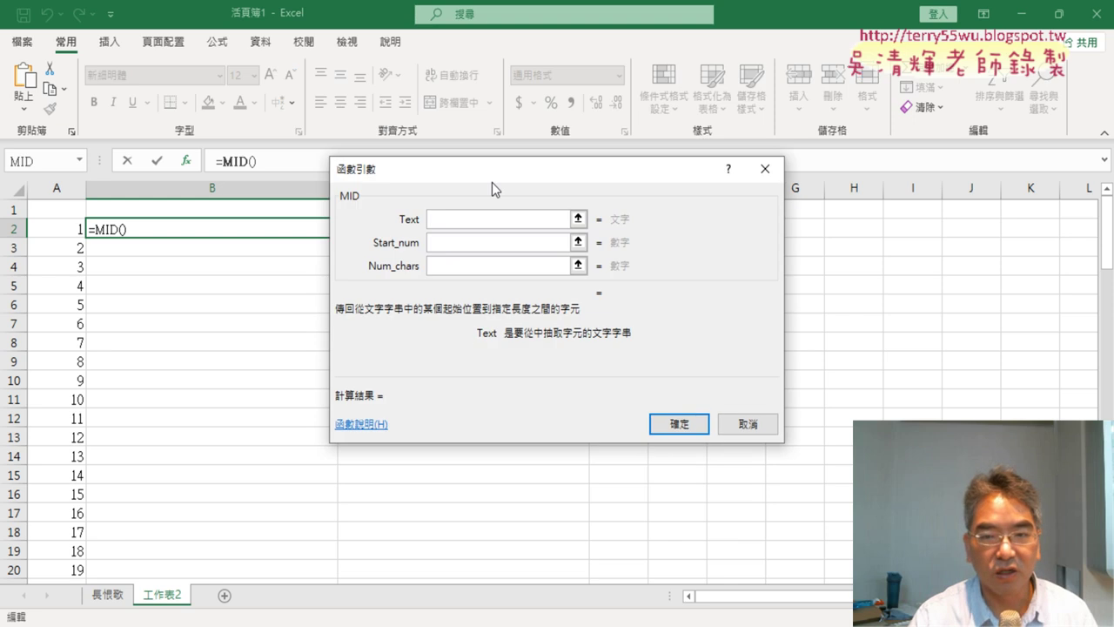
- Fill MID's arguments with 長恨歌!A1 as Text, 1 as Start_num and 7 as Num_chars
{"action": "left_click_drag", "start_coordinate": [495, 176], "coordinate": [590, 151]}
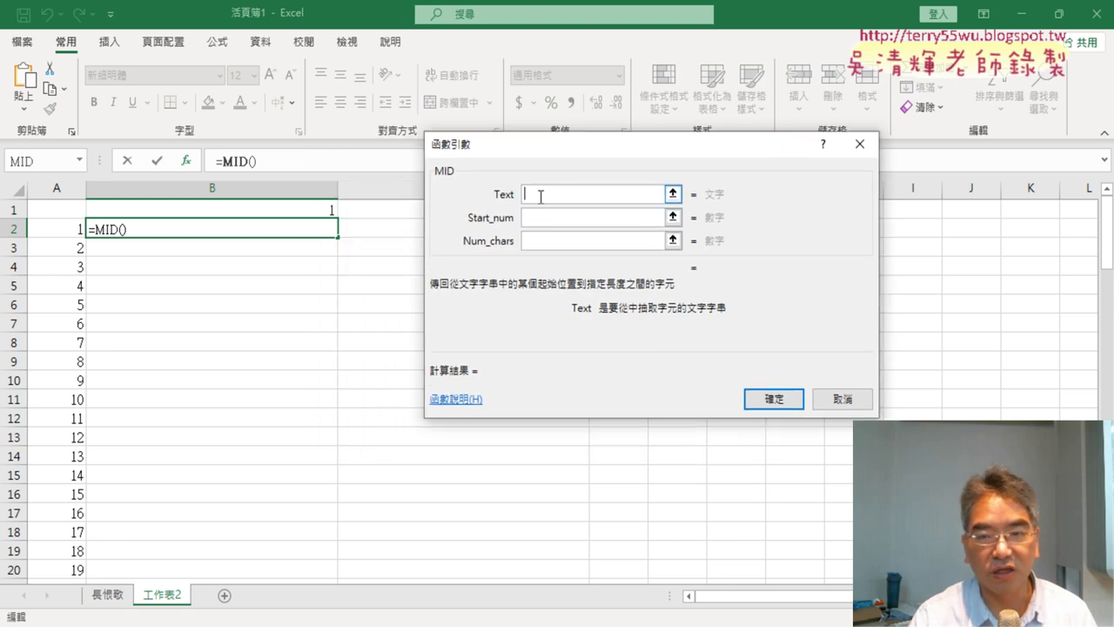
{"action": "left_click", "coordinate": [111, 599]}
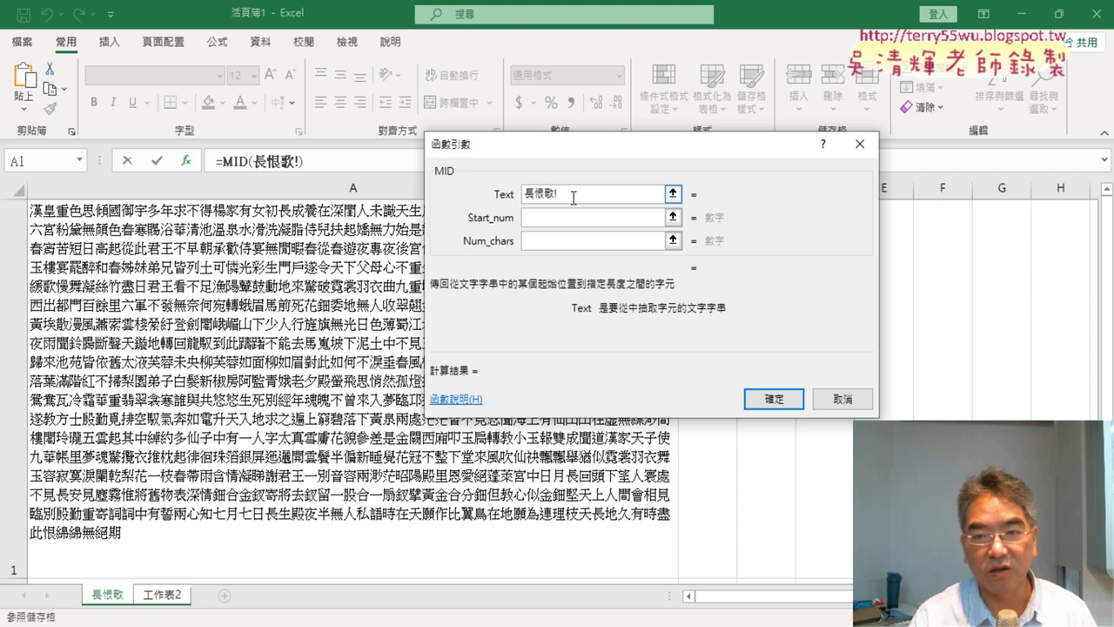
{"action": "left_click", "coordinate": [282, 307]}
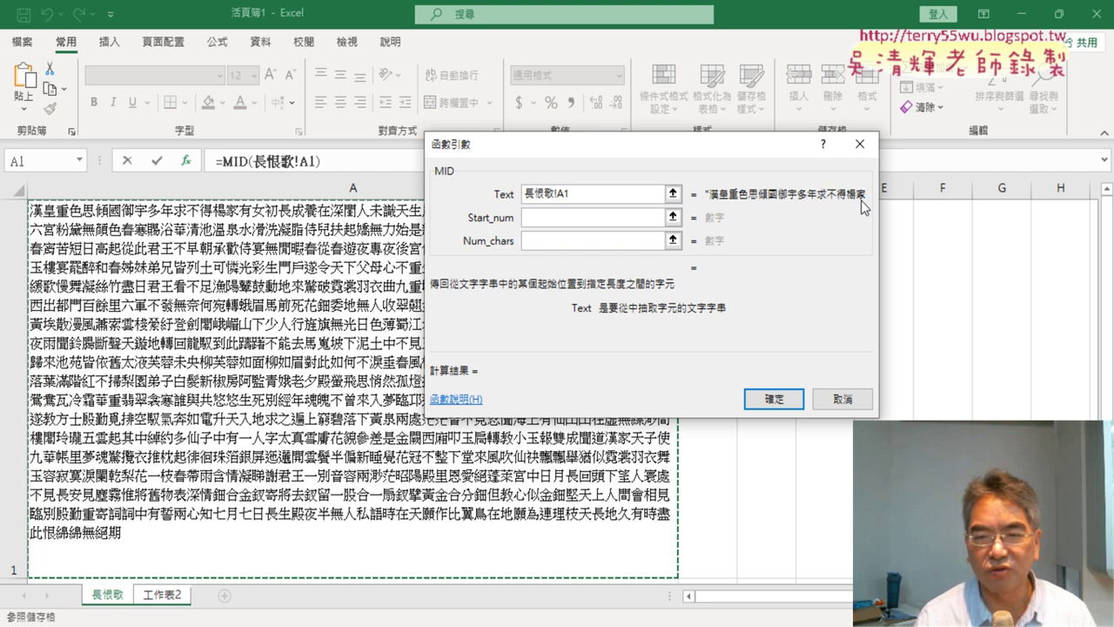
{"action": "left_click", "coordinate": [560, 216]}
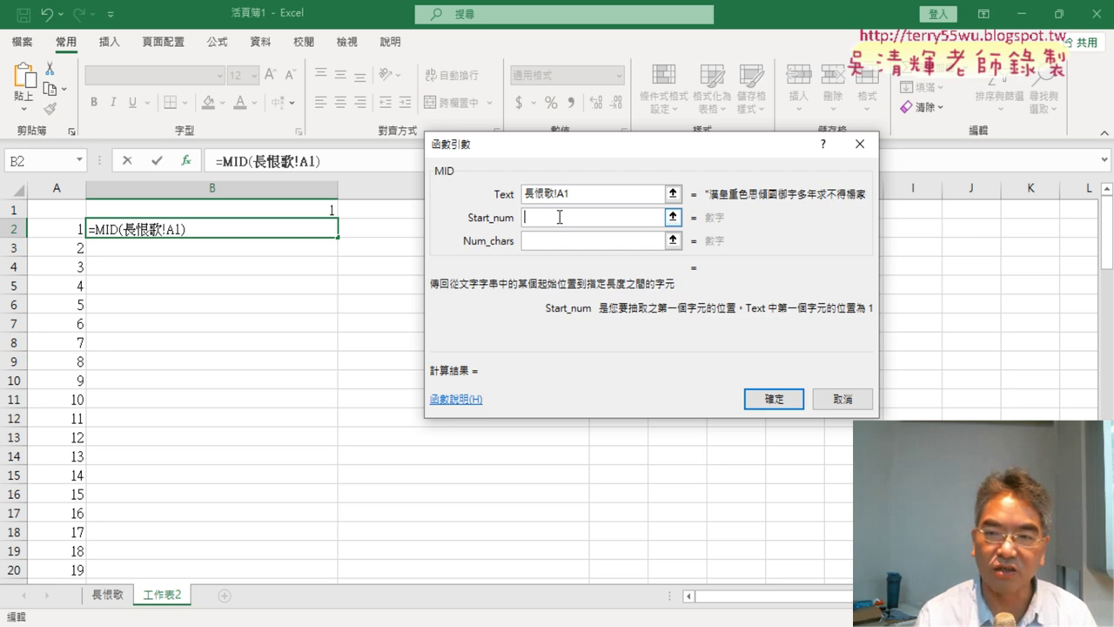
{"action": "type", "text": "1"}
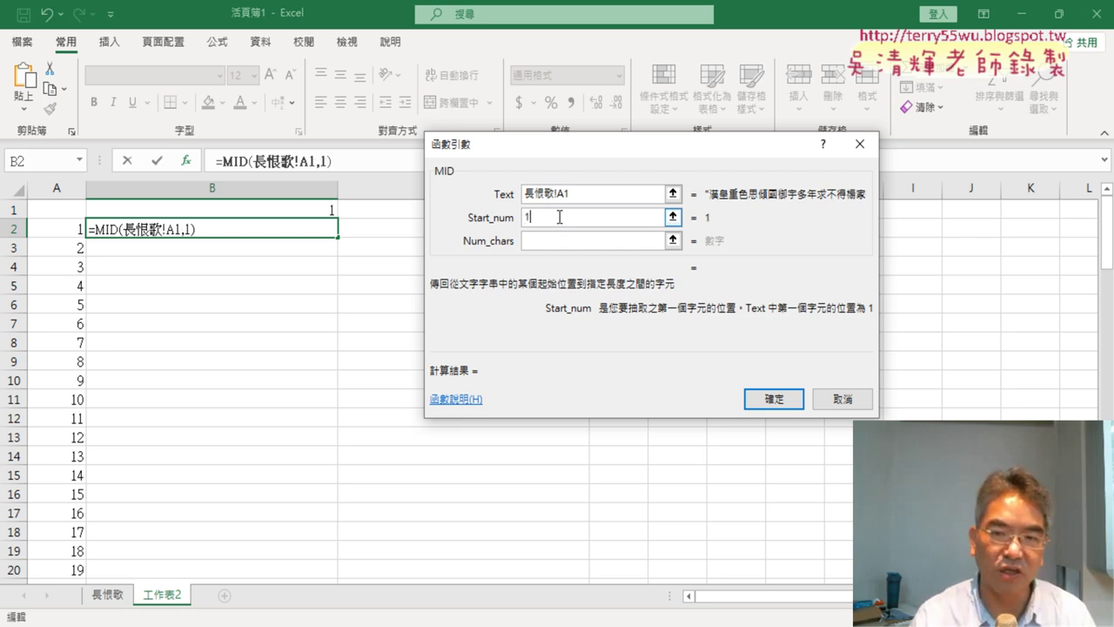
{"action": "left_click", "coordinate": [563, 245]}
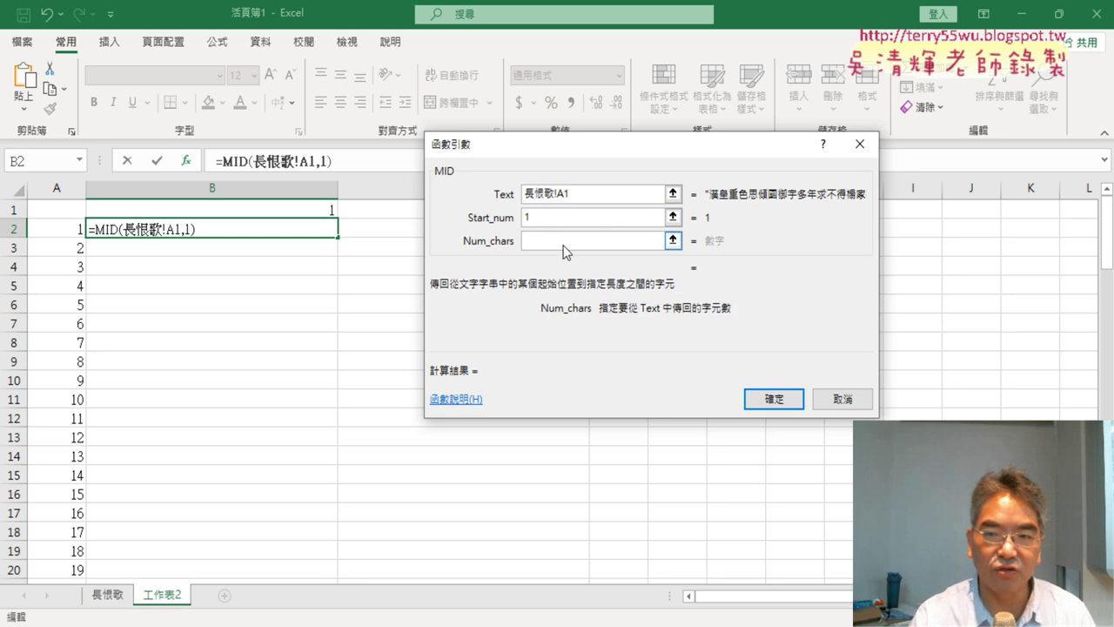
{"action": "type", "text": "7"}
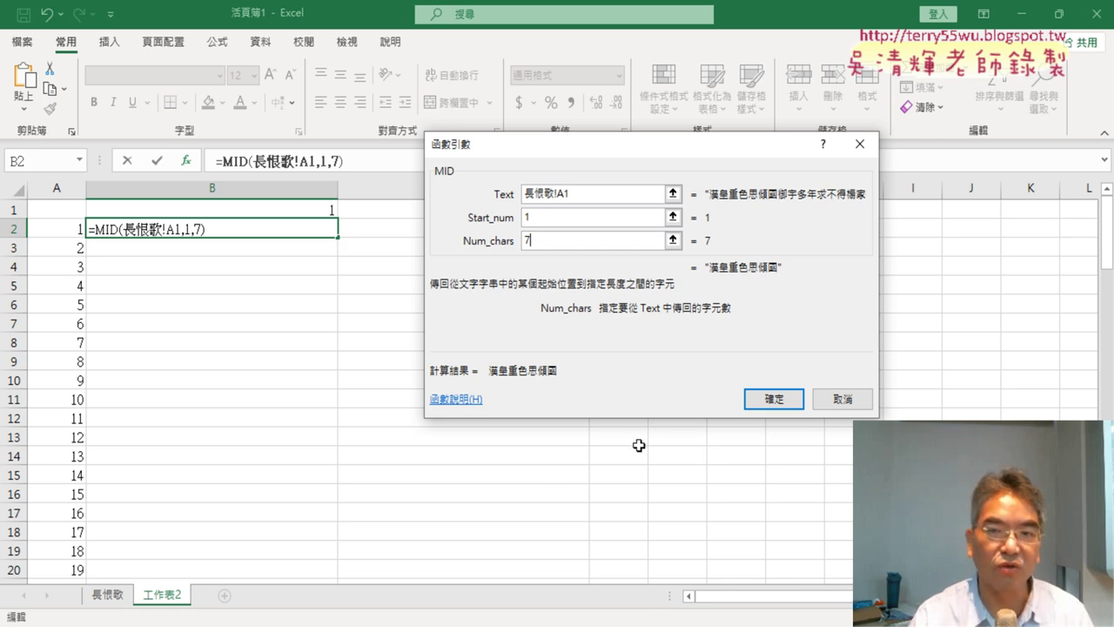
{"action": "left_click", "coordinate": [560, 199]}
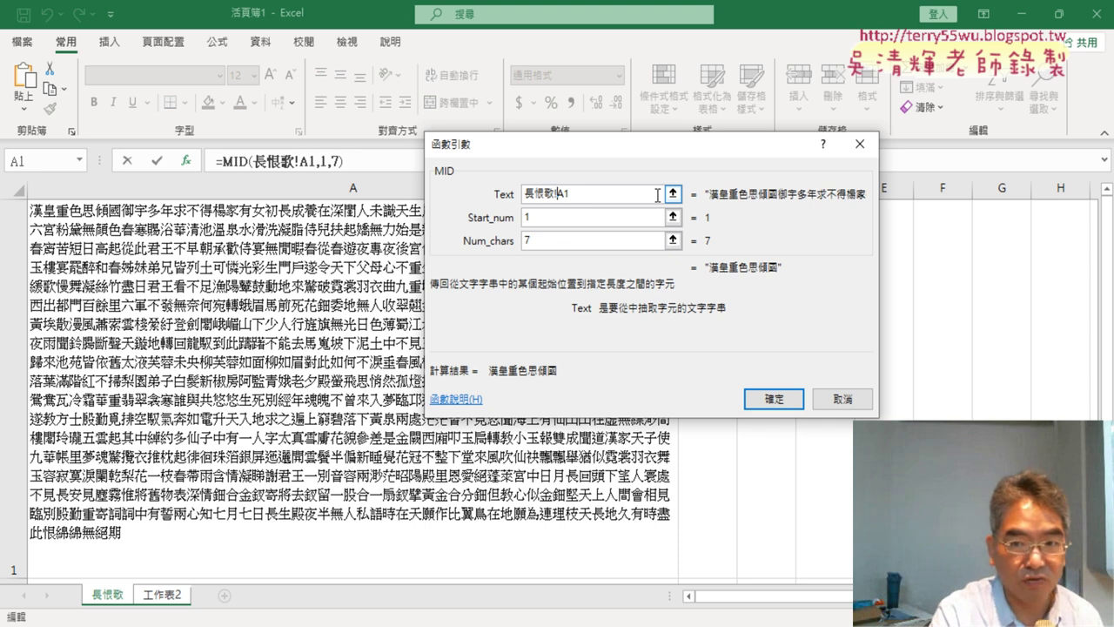
- Make the Text reference absolute as 長恨歌!$A$1 and confirm B2's formula, showing 漢皇重色思傾國
{"action": "type", "text": "$"}
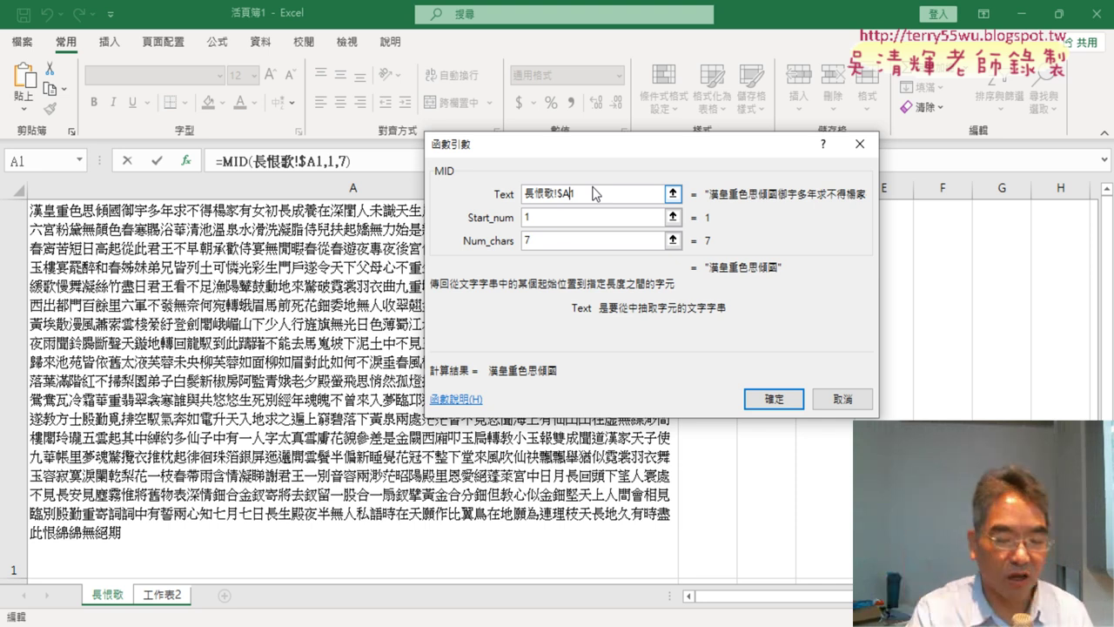
{"action": "type", "text": "$"}
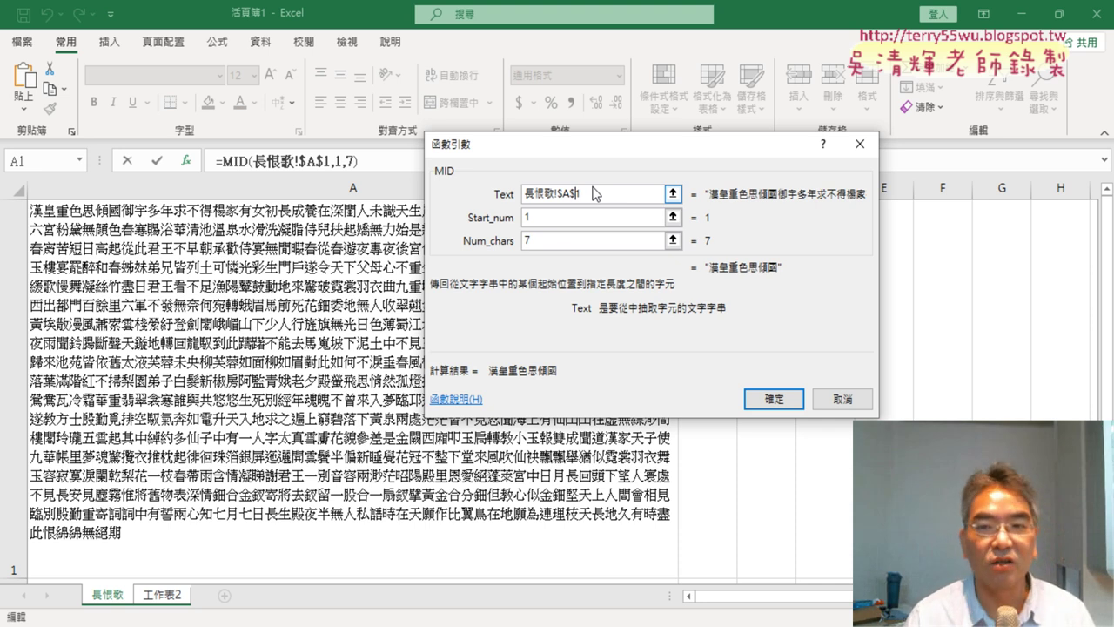
{"action": "left_click", "coordinate": [784, 406]}
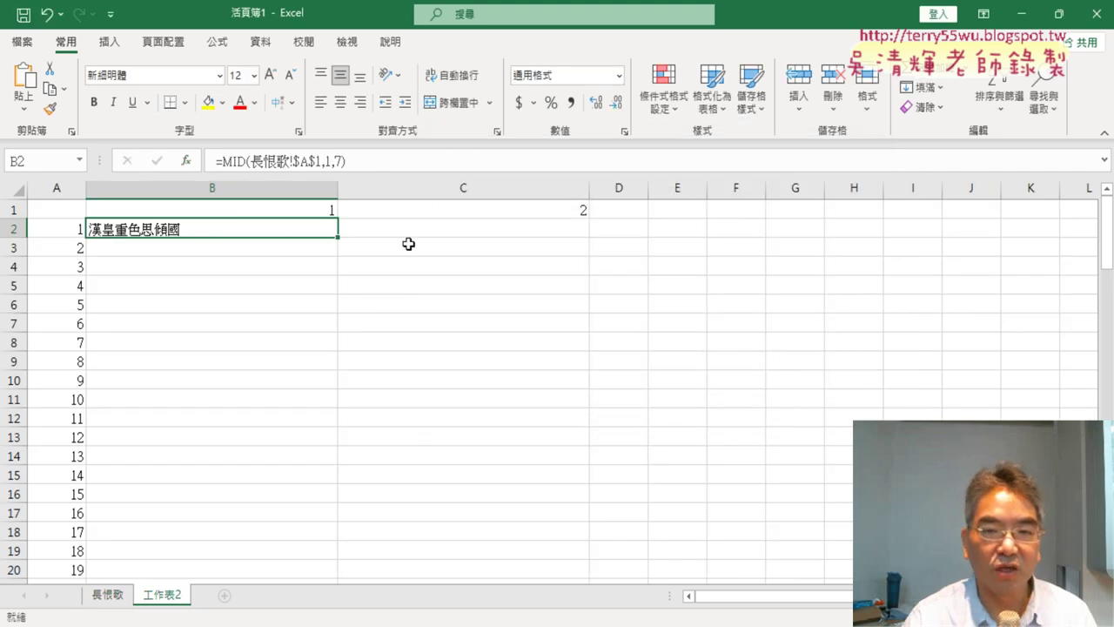
- Reopen B2's MID arguments, try a start of 1+7, then cancel to keep the original
{"action": "left_click", "coordinate": [443, 230]}
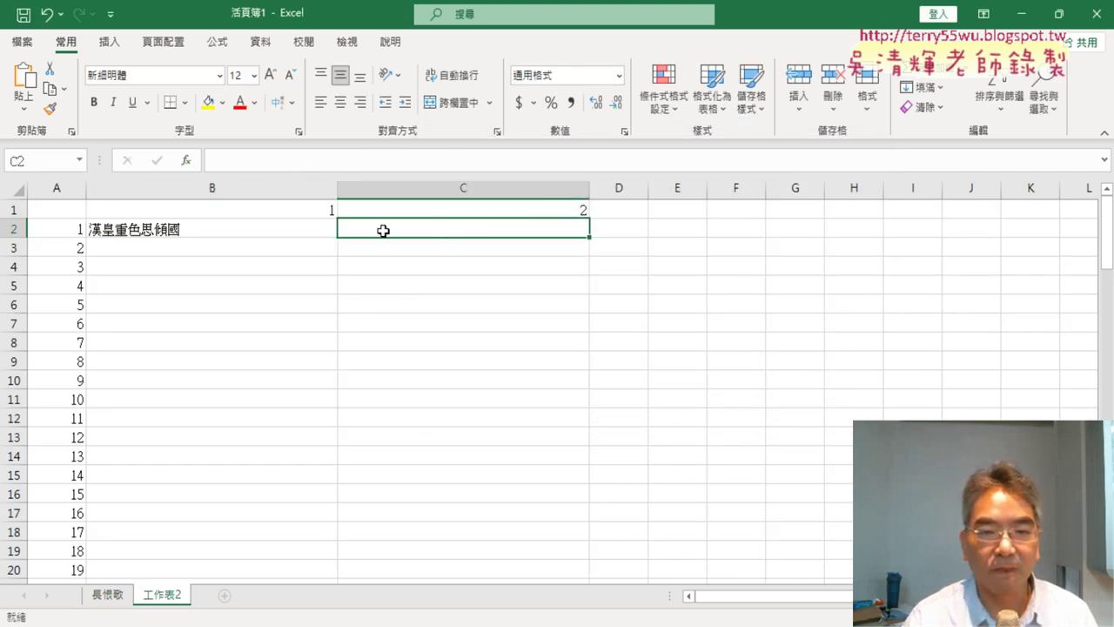
{"action": "left_click", "coordinate": [310, 229]}
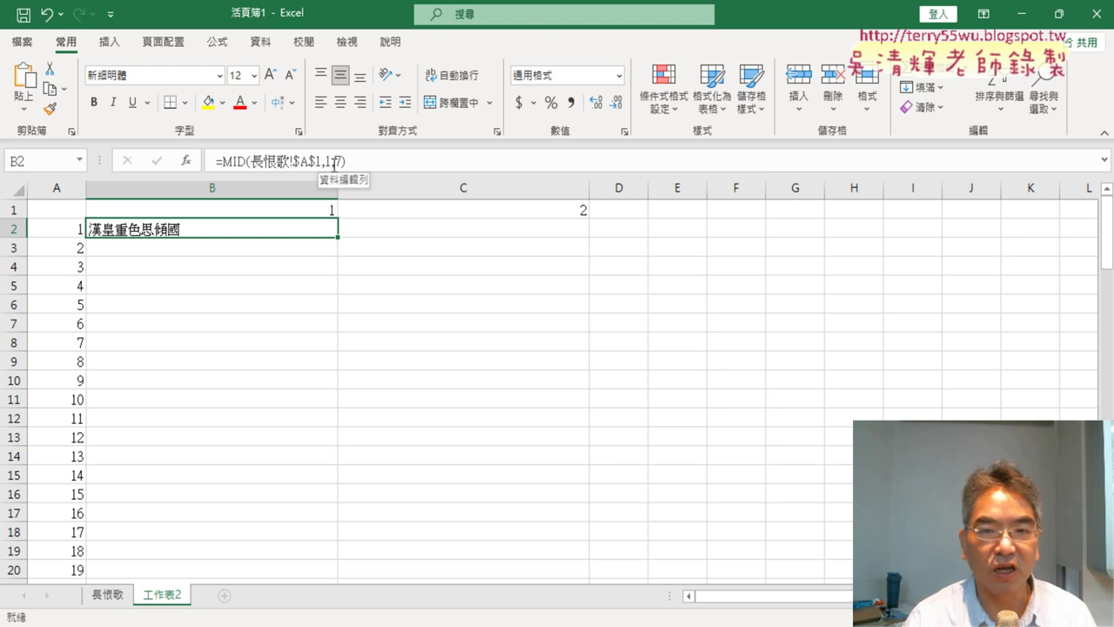
{"action": "left_click", "coordinate": [260, 165]}
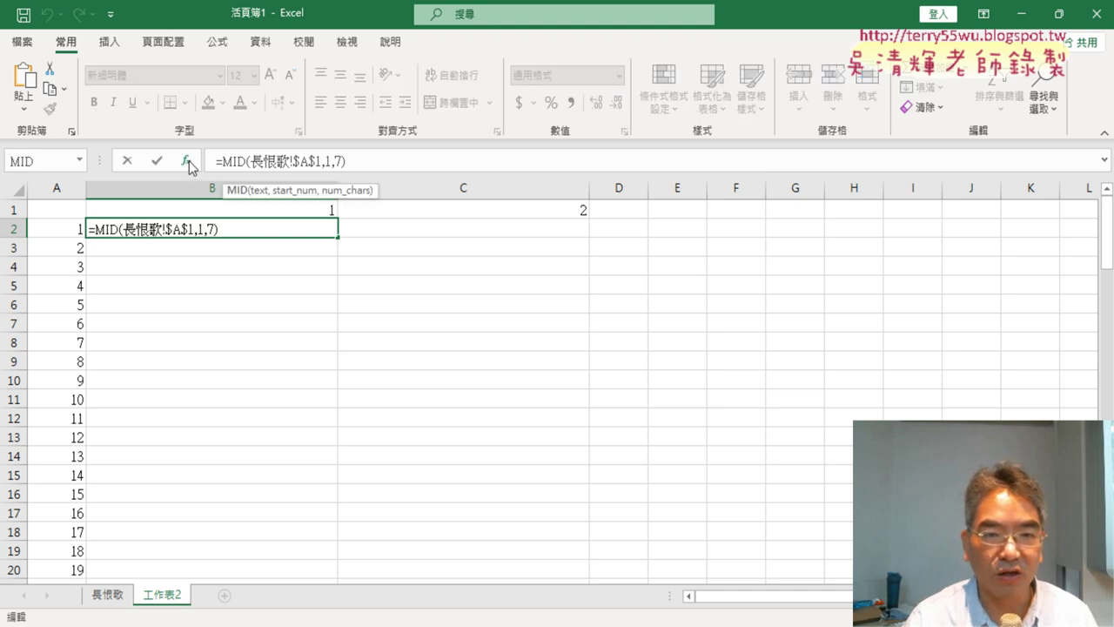
{"action": "left_click", "coordinate": [185, 161]}
{"action": "left_click", "coordinate": [608, 219]}
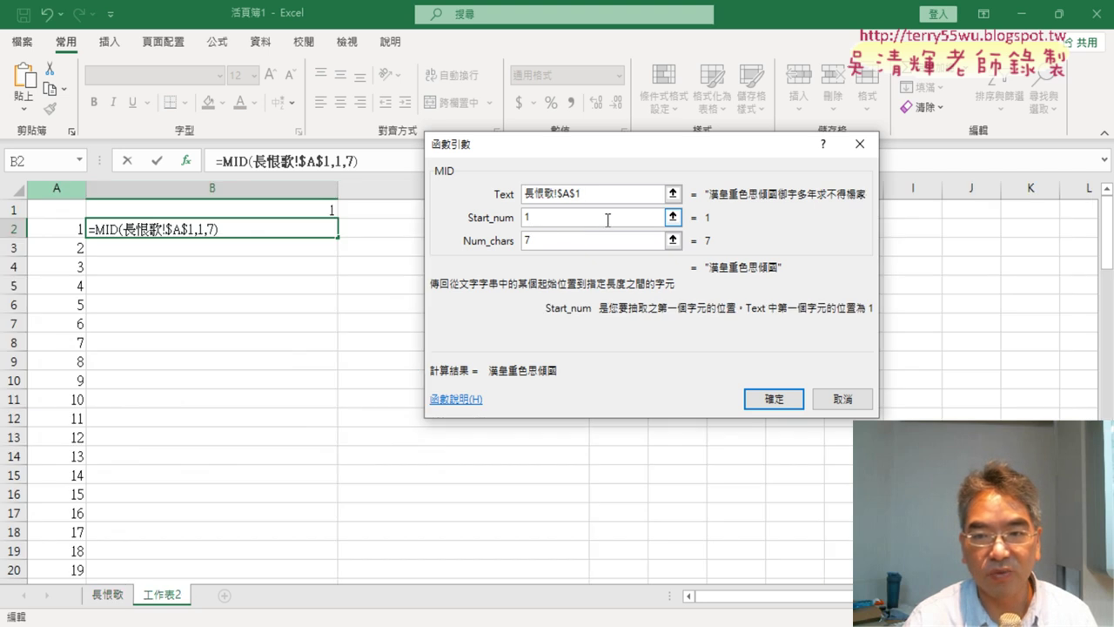
{"action": "type", "text": "+7"}
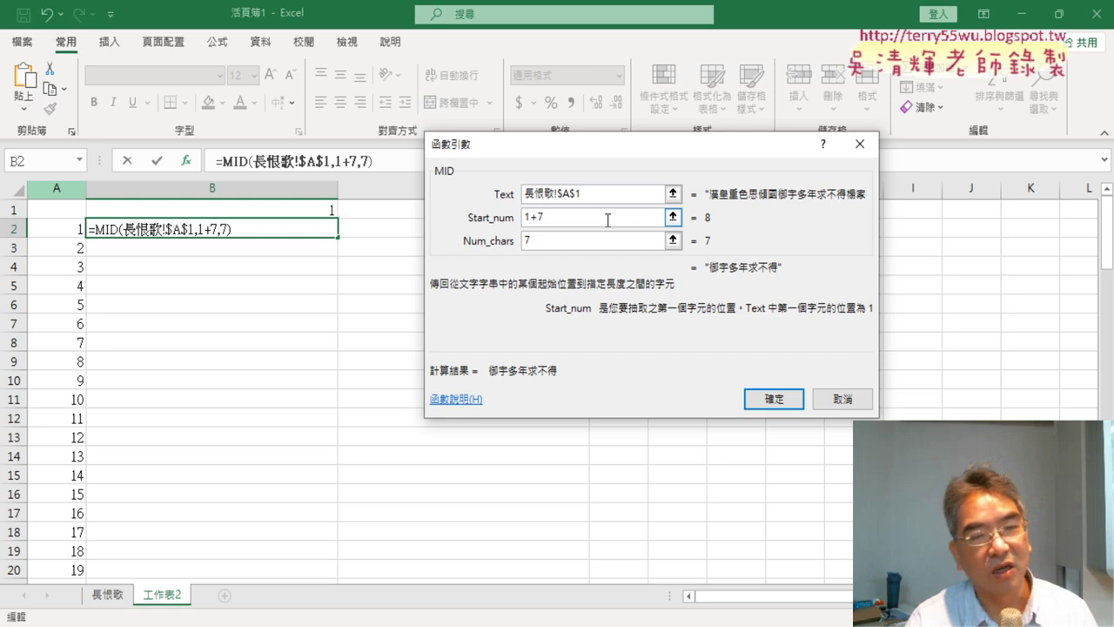
{"action": "left_click", "coordinate": [854, 403]}
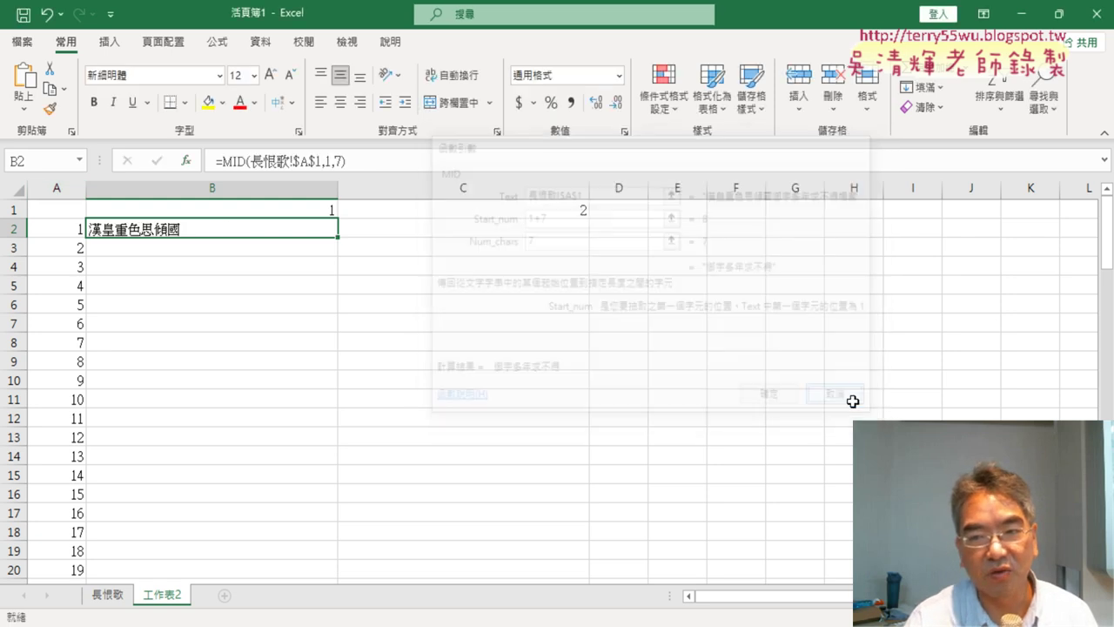
- Copy B2's formula text =MID(長恨歌!$A$1,1,7) from the formula bar and start editing C2 to paste it
{"action": "left_click", "coordinate": [362, 167]}
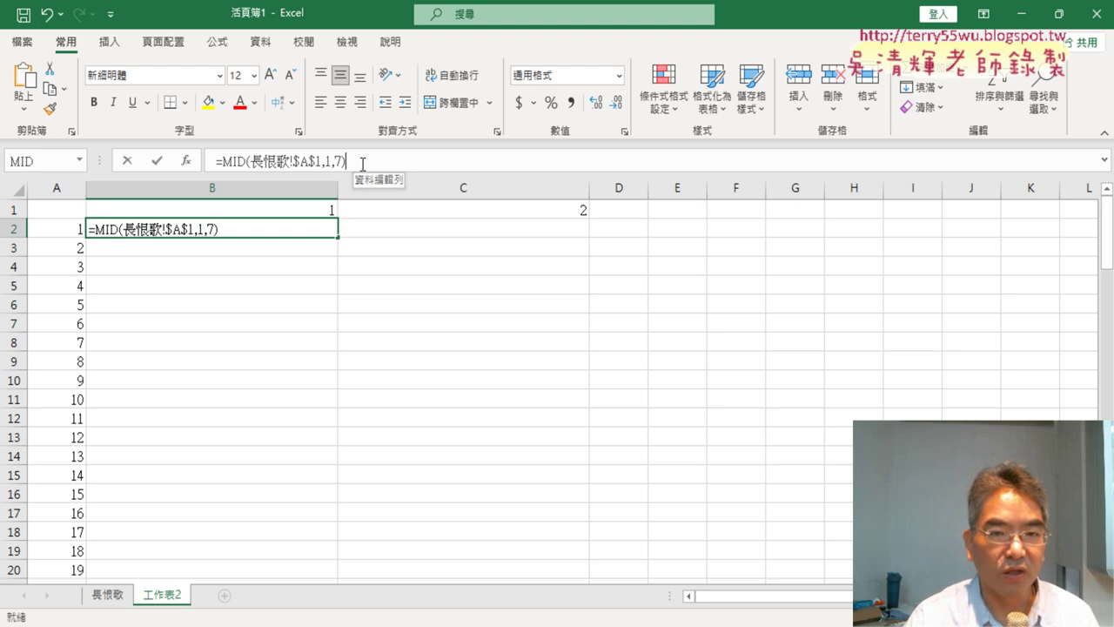
{"action": "left_click_drag", "start_coordinate": [349, 162], "coordinate": [214, 162]}
{"action": "right_click", "coordinate": [285, 164]}
{"action": "left_click", "coordinate": [325, 203]}
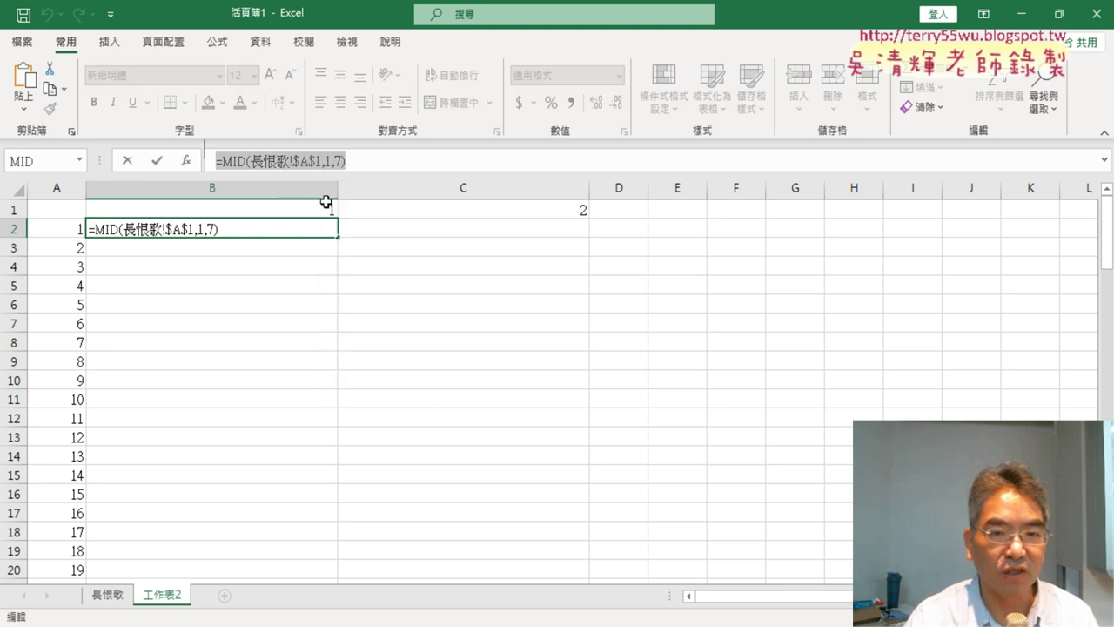
{"action": "left_click", "coordinate": [131, 163]}
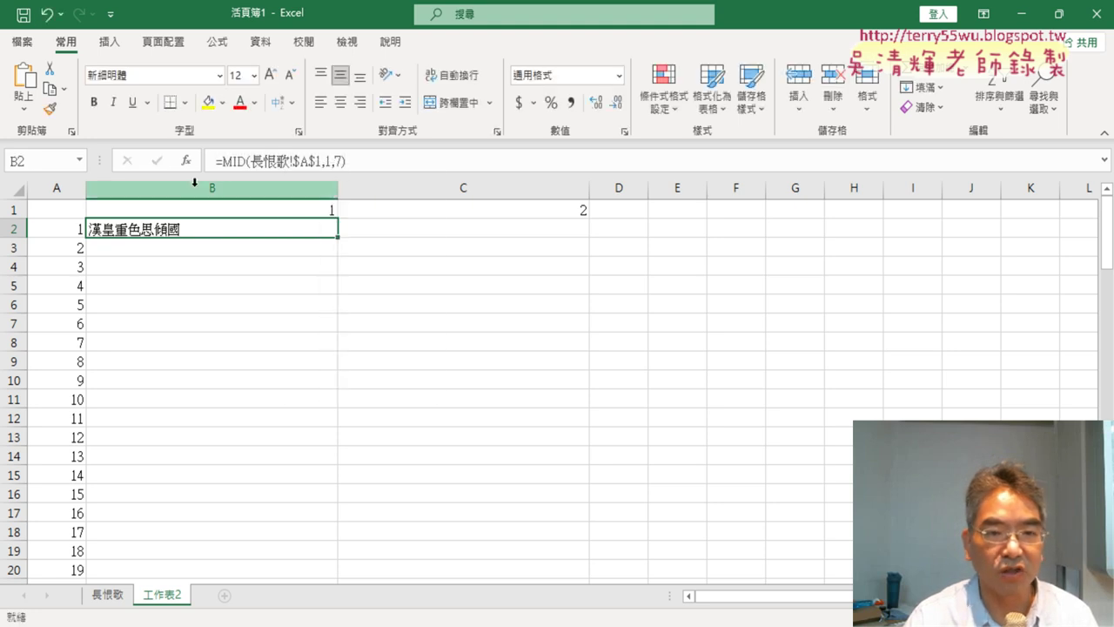
{"action": "left_click", "coordinate": [383, 226]}
{"action": "left_click", "coordinate": [313, 163]}
{"action": "right_click", "coordinate": [312, 163]}
- Paste the formula into C2 and change its Start_num to 1+7, yielding 御宇多年求不得
{"action": "left_click", "coordinate": [351, 253]}
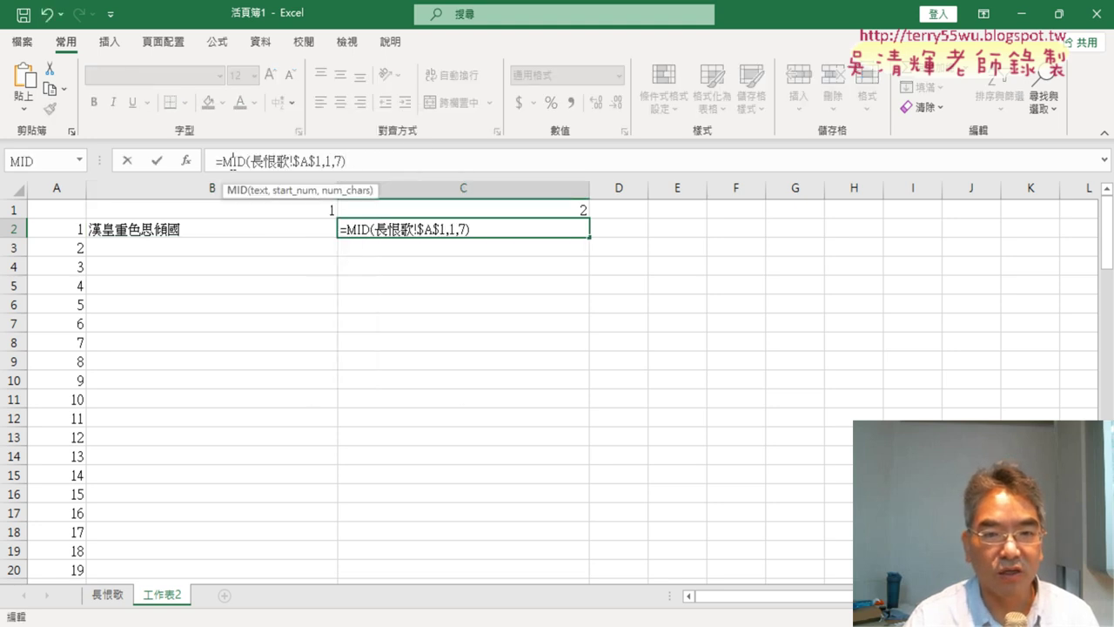
{"action": "left_click", "coordinate": [186, 161]}
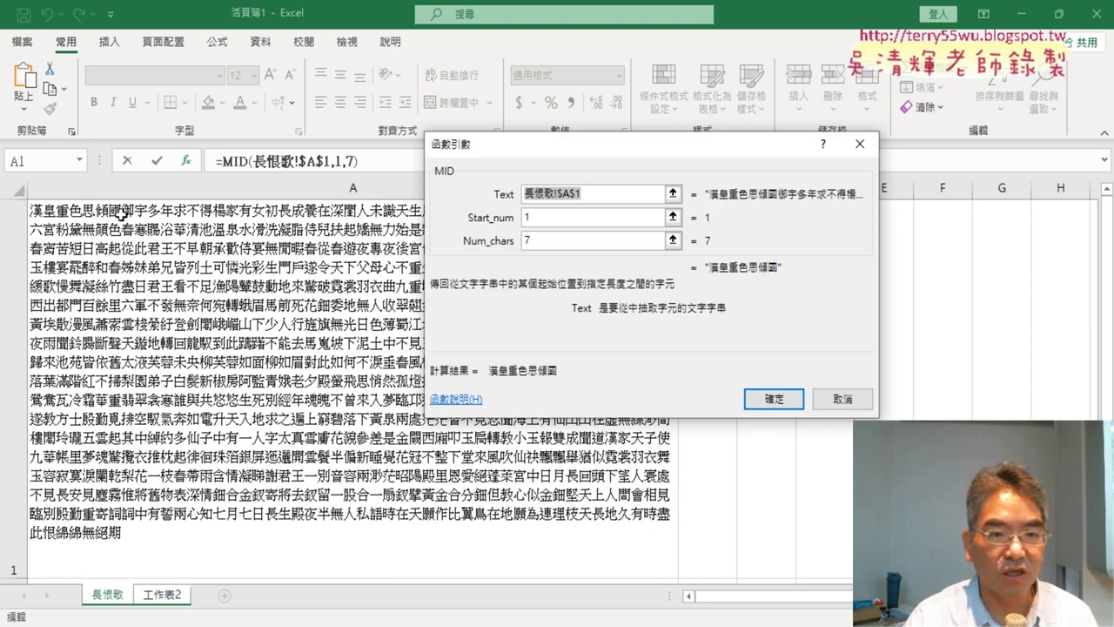
{"action": "left_click", "coordinate": [562, 218]}
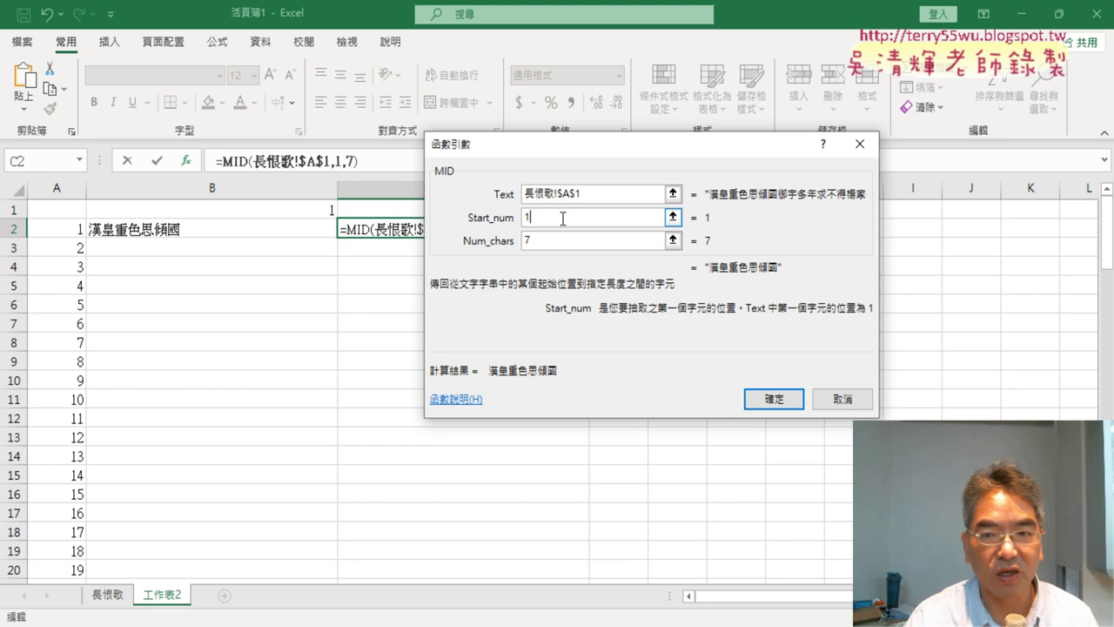
{"action": "type", "text": "+7"}
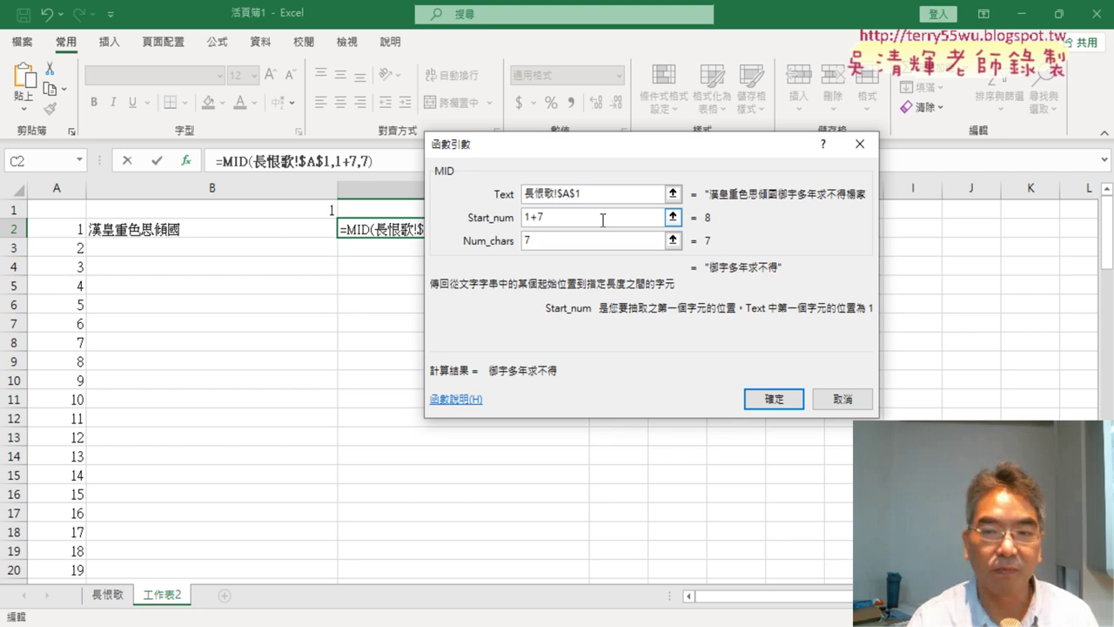
{"action": "left_click", "coordinate": [774, 399]}
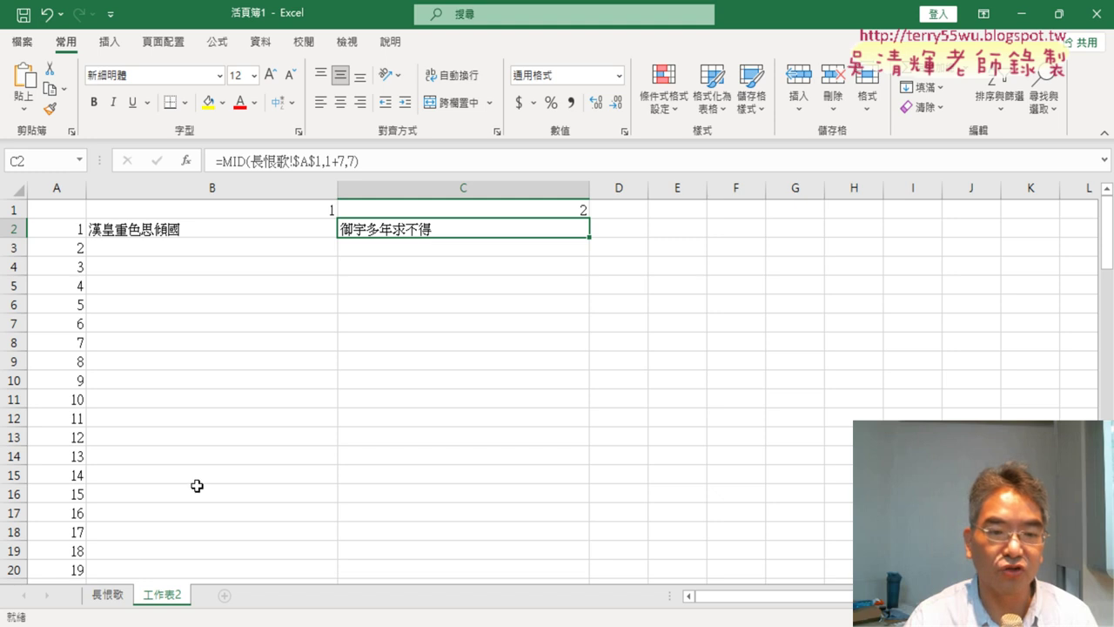
{"action": "left_click", "coordinate": [117, 595]}
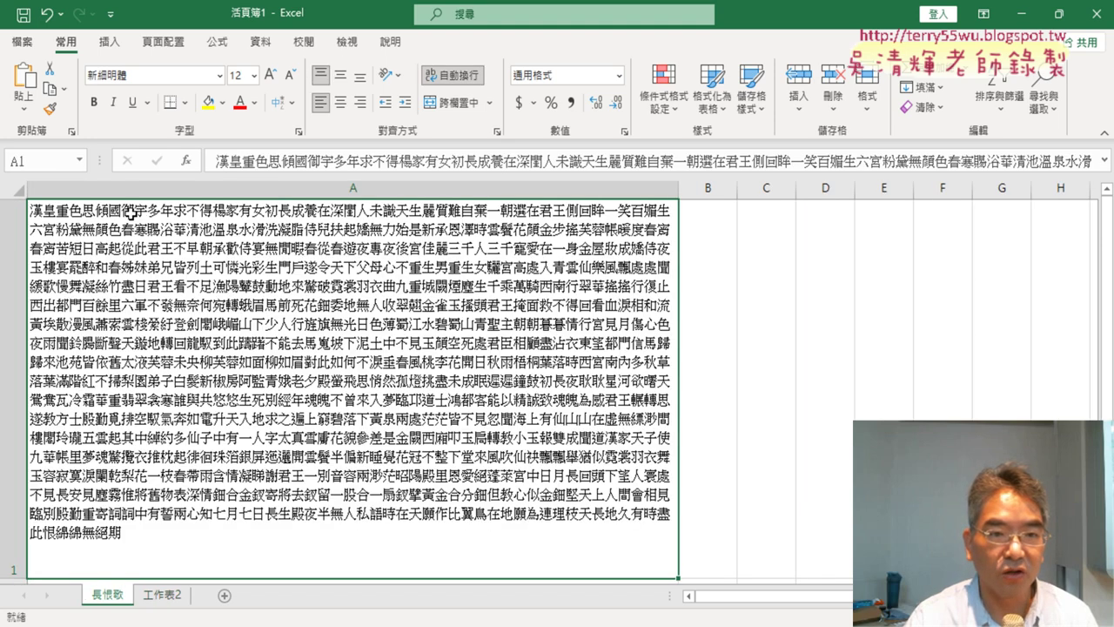
{"action": "left_click", "coordinate": [152, 593]}
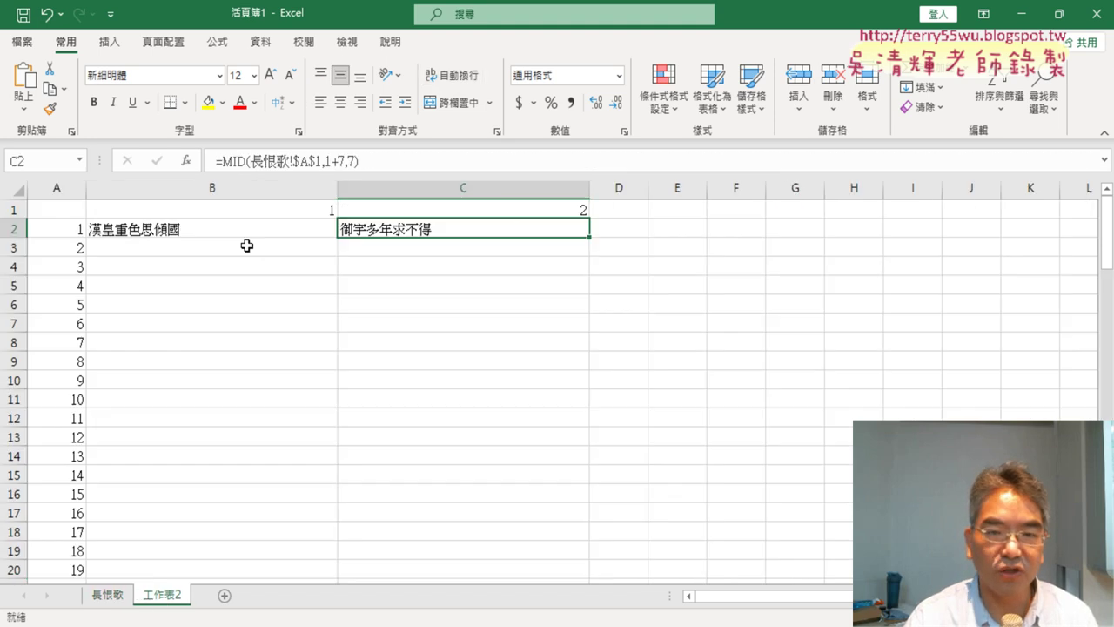
- Paste the MID formula into B3 with start 1+(7*2), showing 楊家有女初長成
{"action": "left_click", "coordinate": [240, 229]}
{"action": "left_click", "coordinate": [384, 228]}
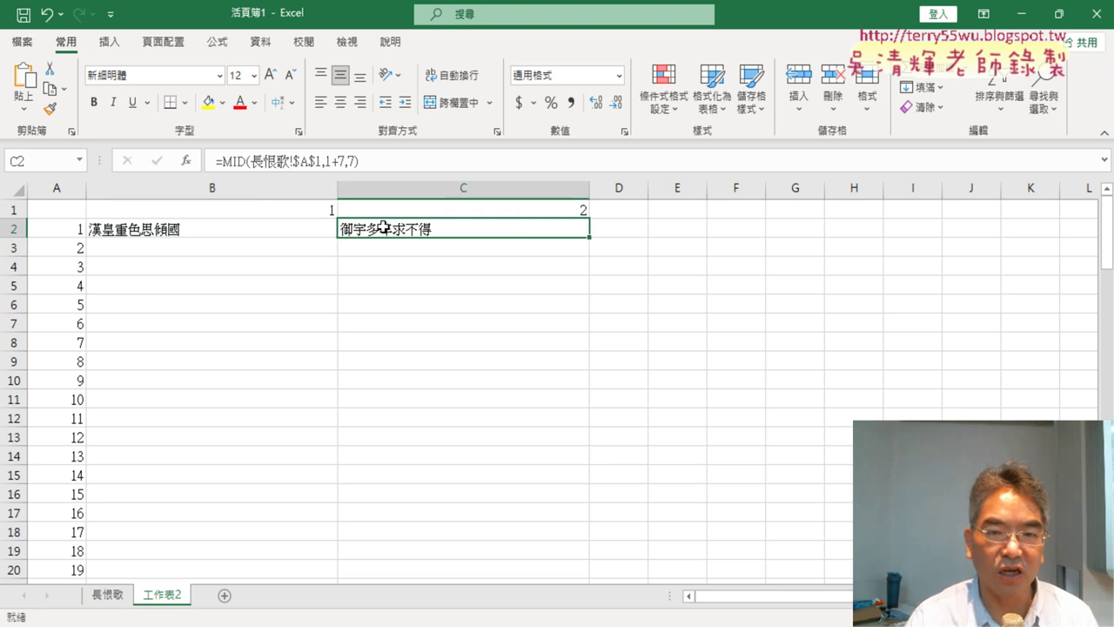
{"action": "left_click", "coordinate": [278, 250]}
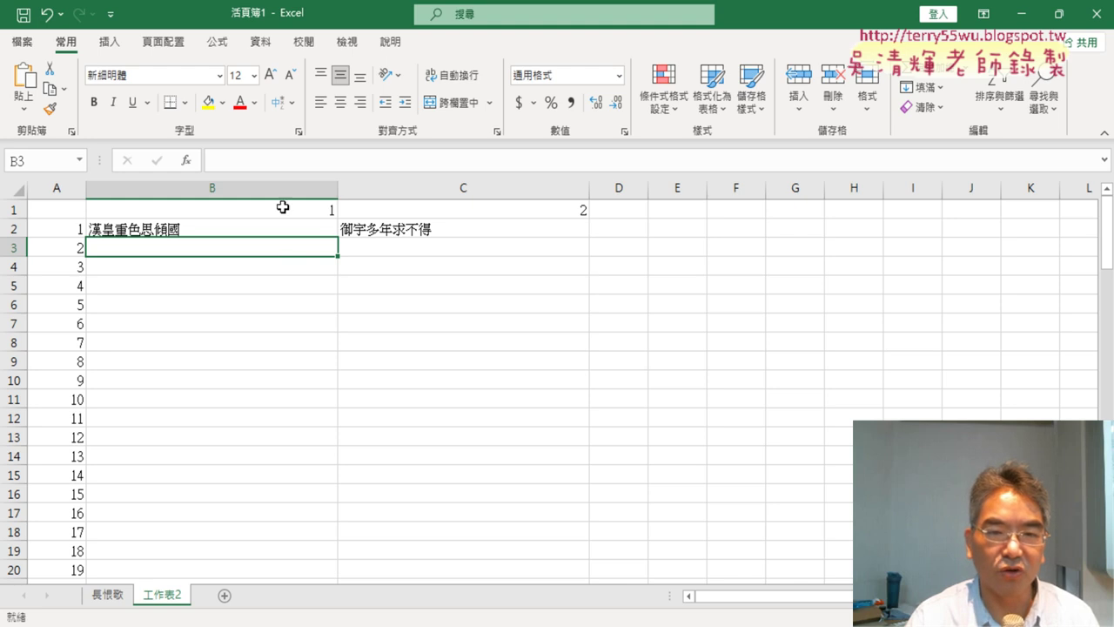
{"action": "left_click", "coordinate": [283, 163]}
{"action": "right_click", "coordinate": [285, 164]}
{"action": "left_click", "coordinate": [324, 253]}
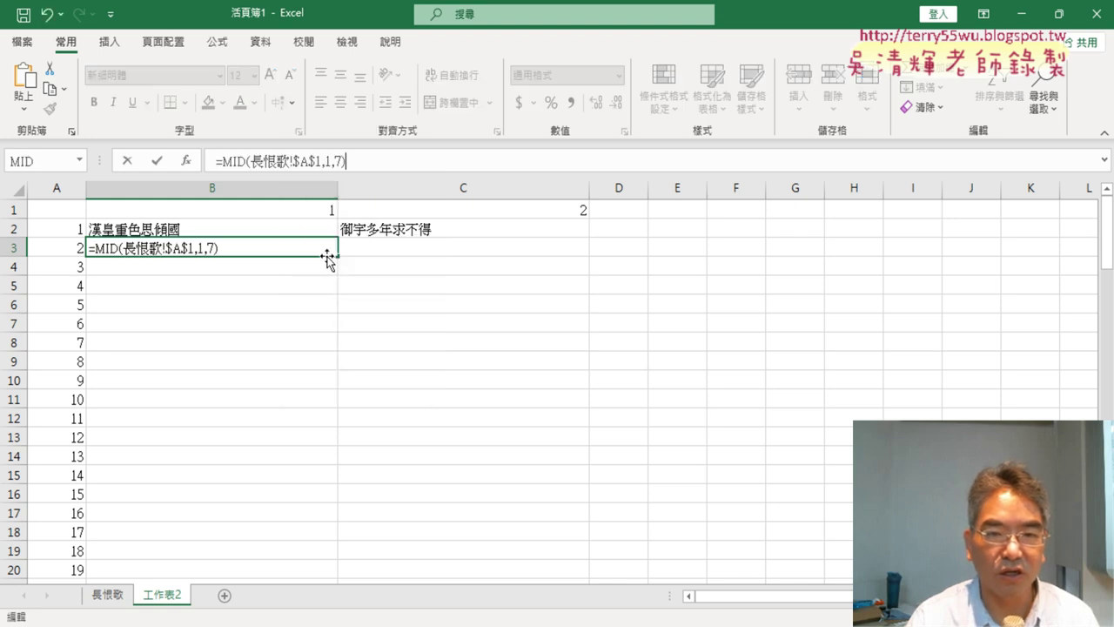
{"action": "left_click", "coordinate": [332, 161]}
{"action": "type", "text": "+"}
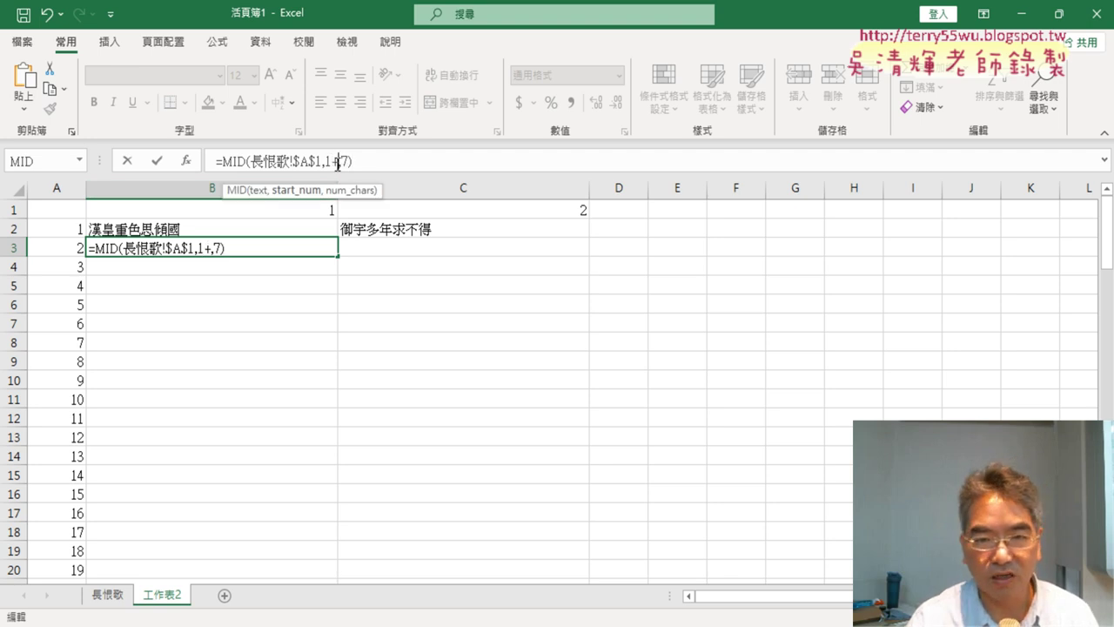
{"action": "type", "text": "7"}
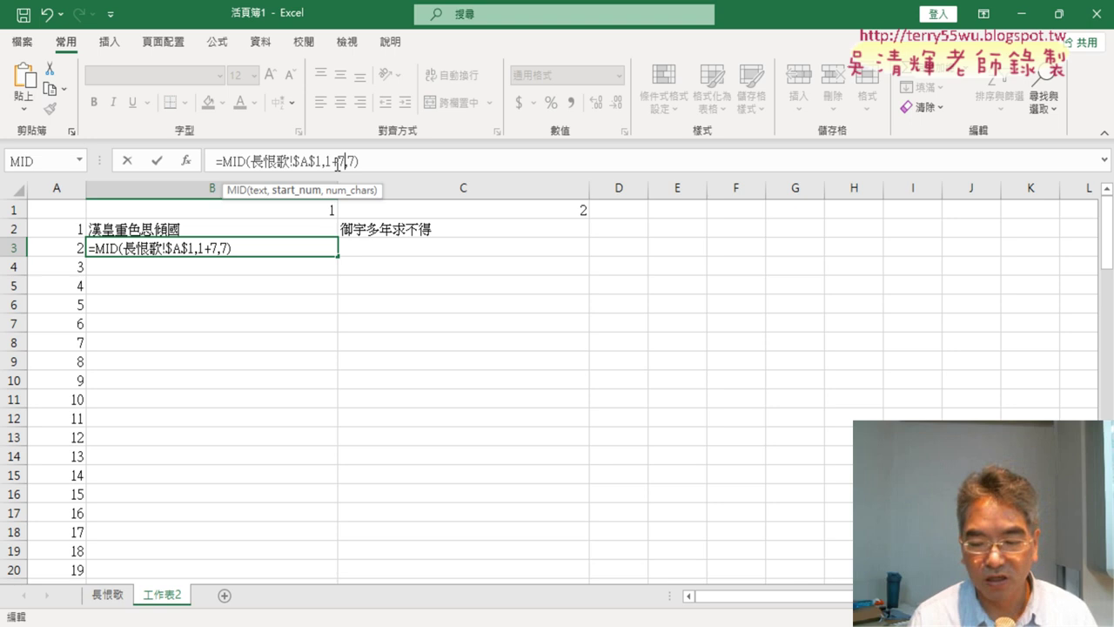
{"action": "type", "text": "*2"}
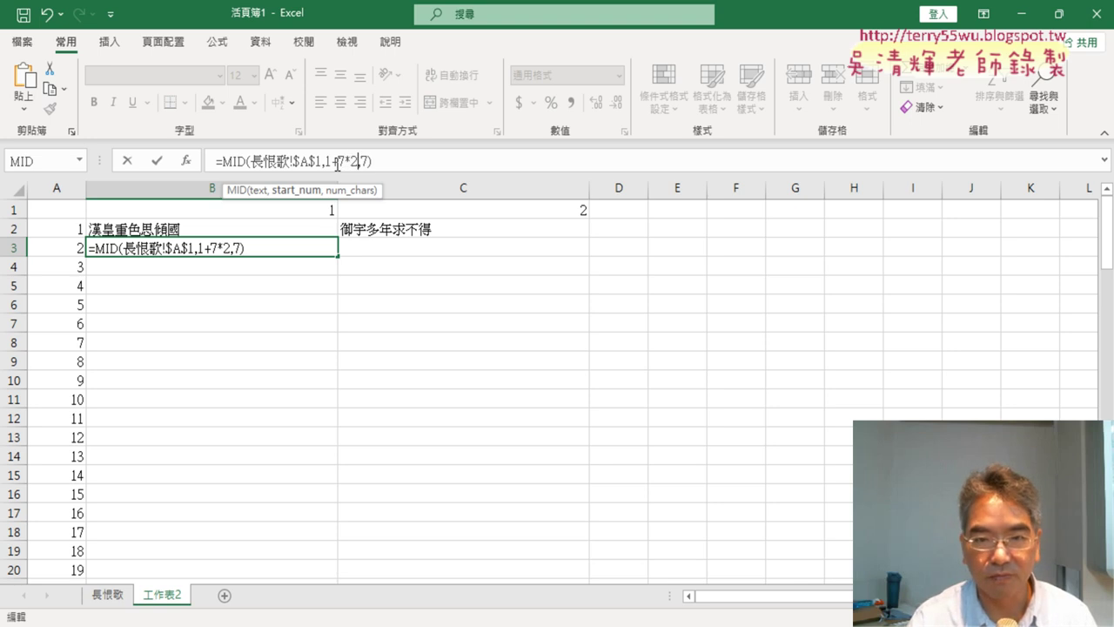
{"action": "left_click_drag", "start_coordinate": [338, 162], "coordinate": [351, 162]}
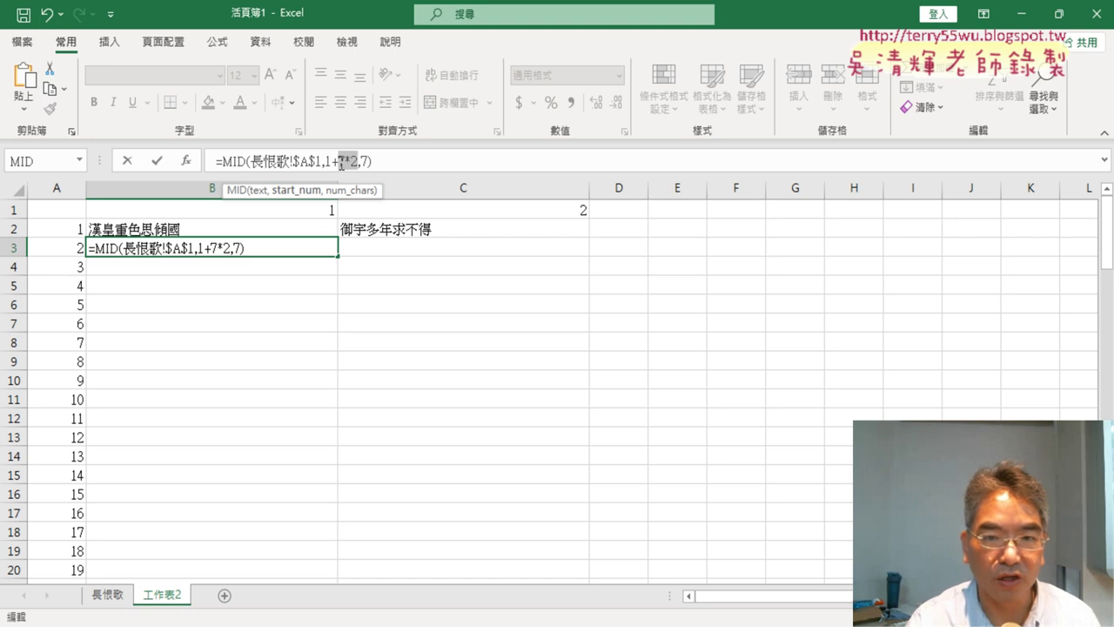
{"action": "left_click", "coordinate": [337, 164]}
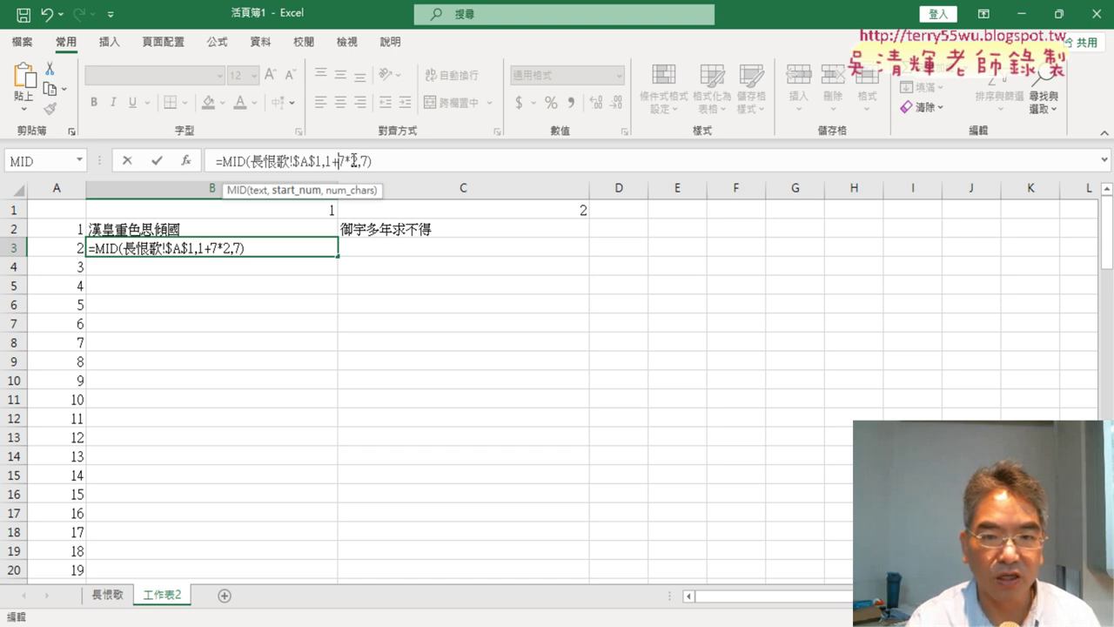
{"action": "type", "text": "(7*2"}
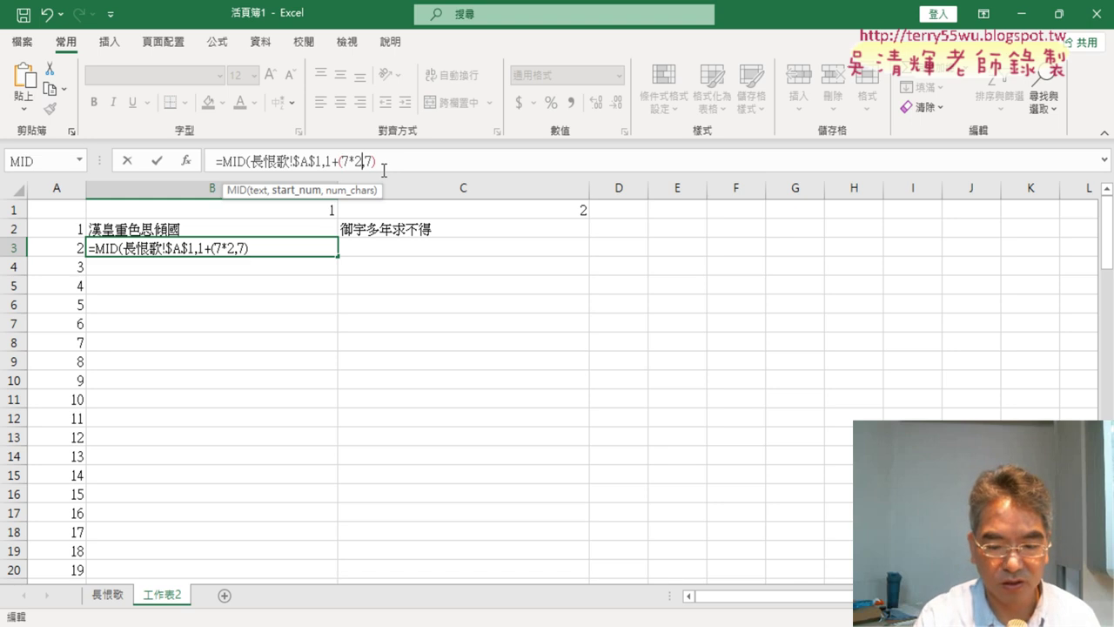
{"action": "type", "text": ")"}
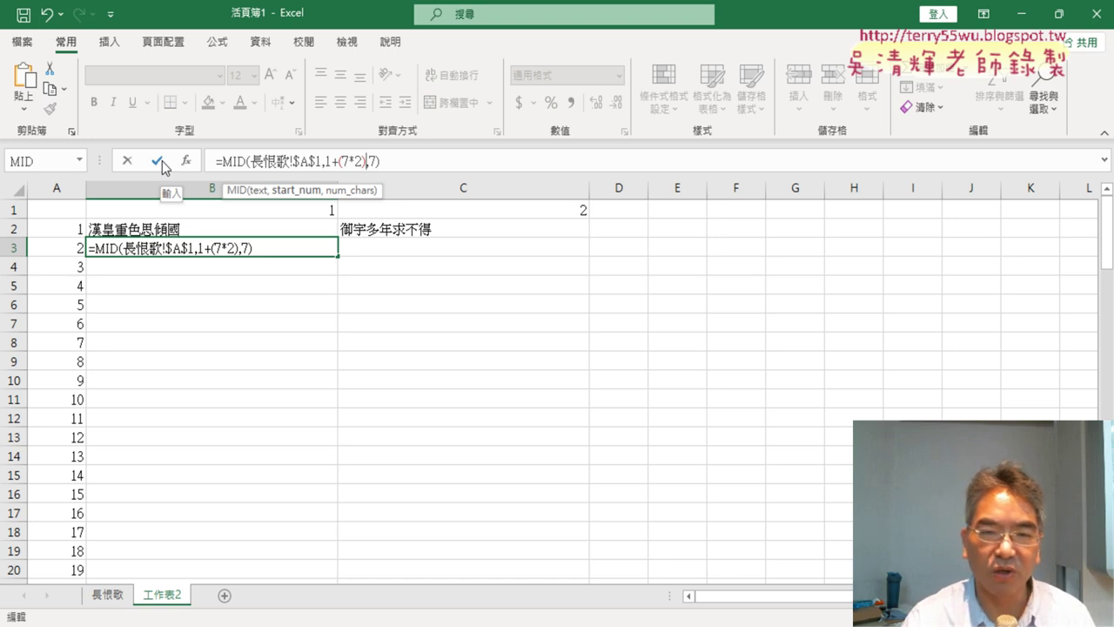
{"action": "left_click", "coordinate": [158, 162]}
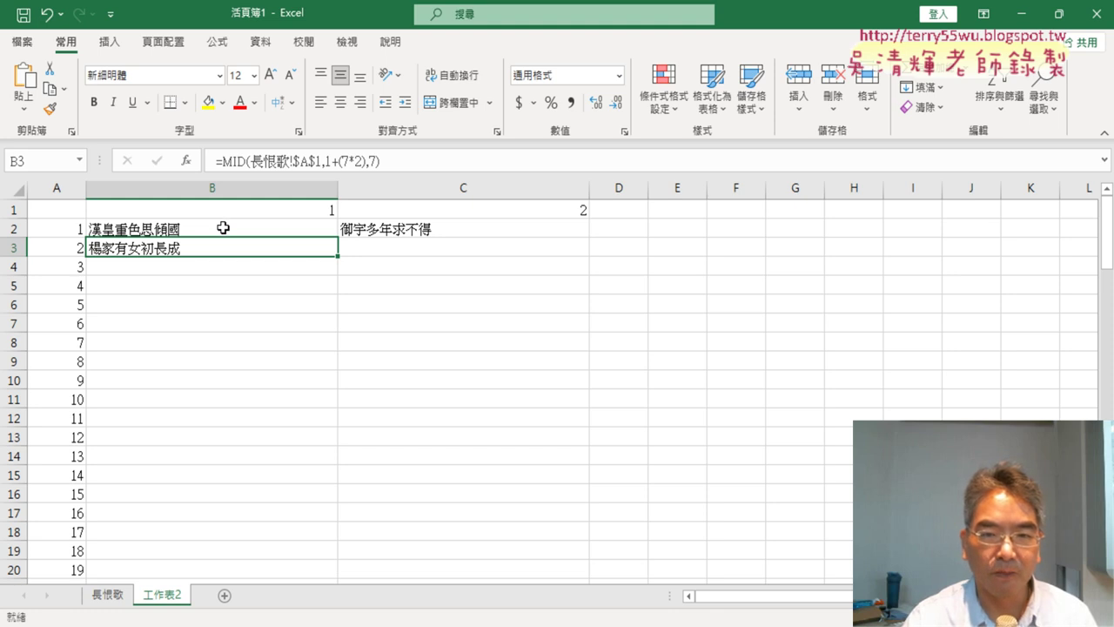
- Change C2's start offset to 1+(7*1)
{"action": "left_click", "coordinate": [458, 237]}
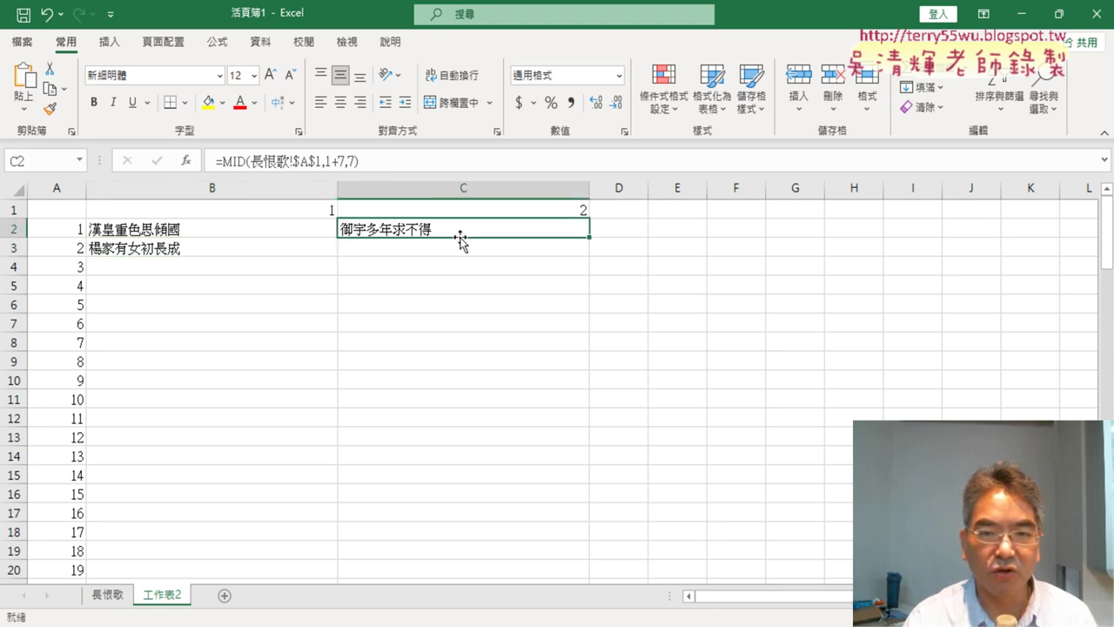
{"action": "left_click", "coordinate": [345, 160]}
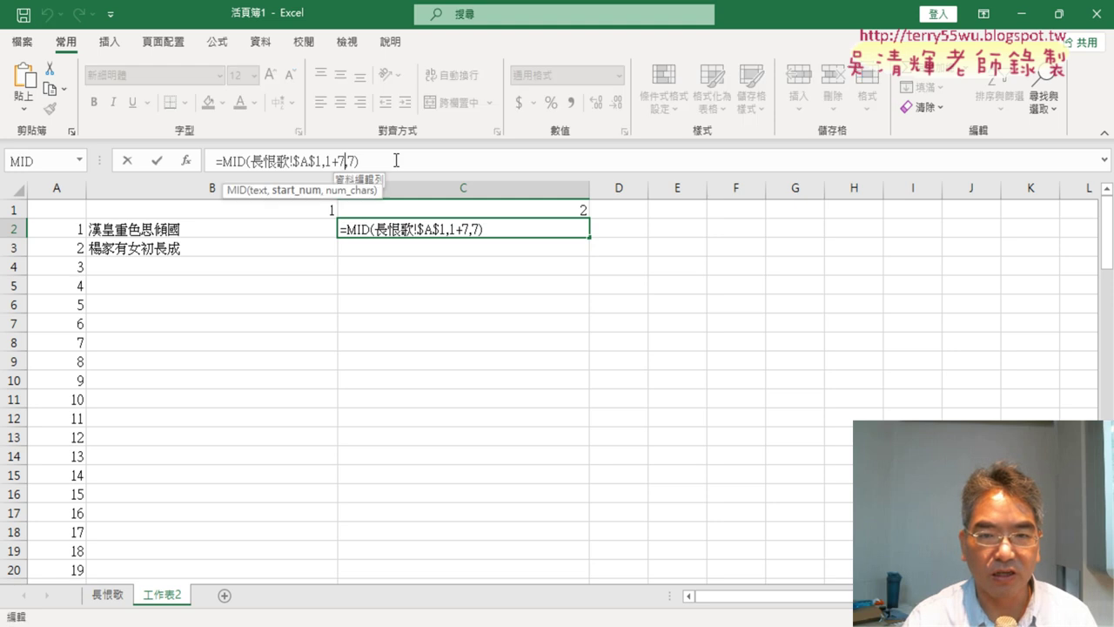
{"action": "type", "text": "*1"}
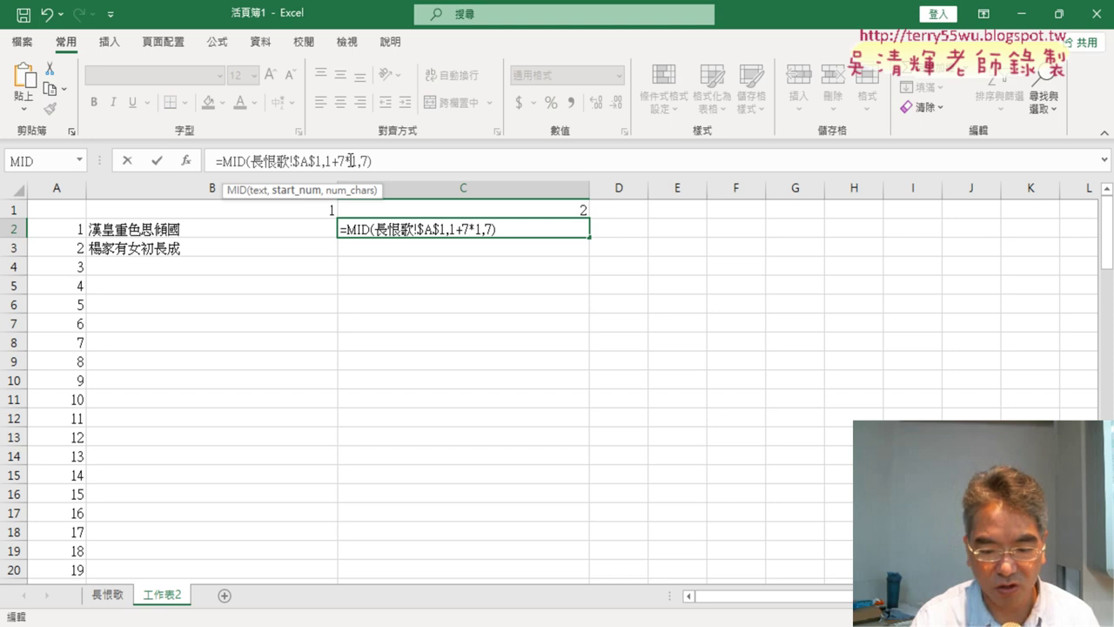
{"action": "type", "text": "("}
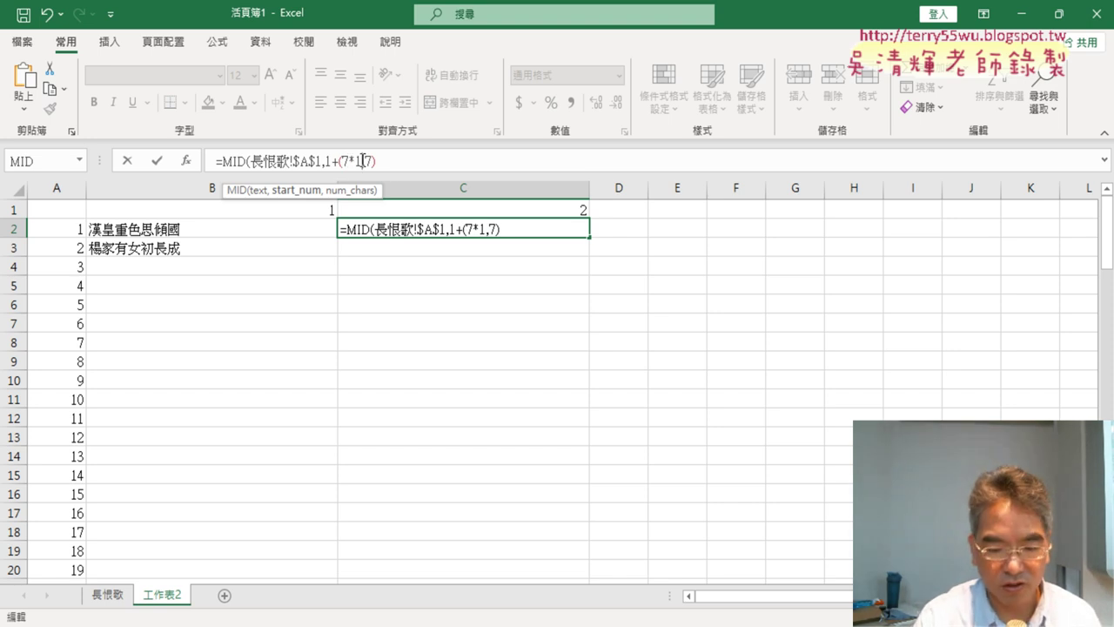
{"action": "left_click", "coordinate": [363, 161]}
{"action": "type", "text": ")"}
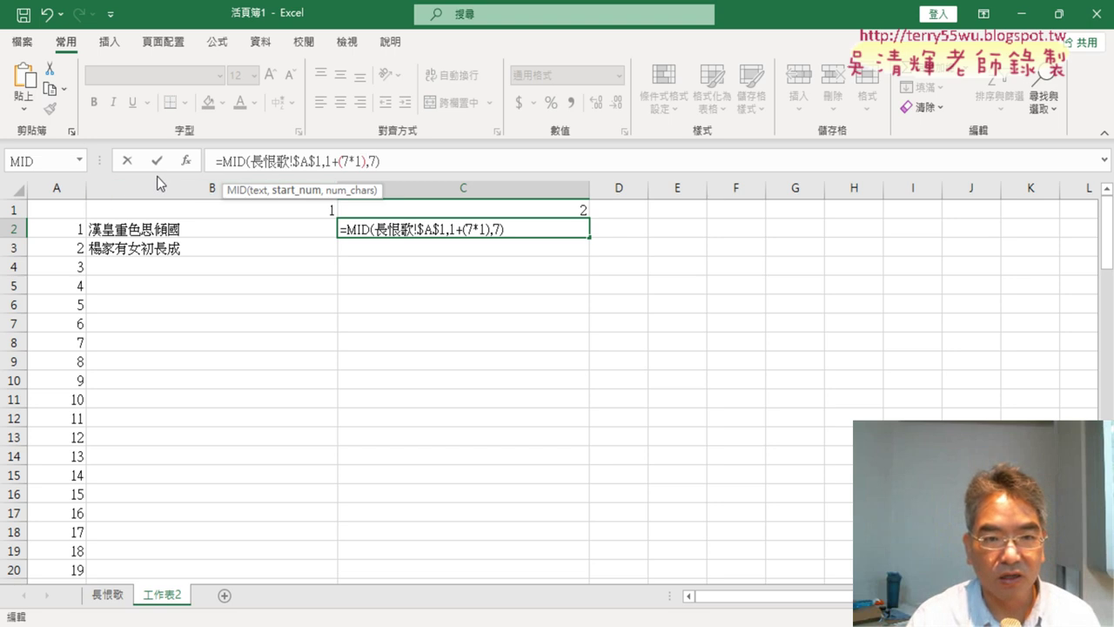
{"action": "left_click", "coordinate": [158, 161]}
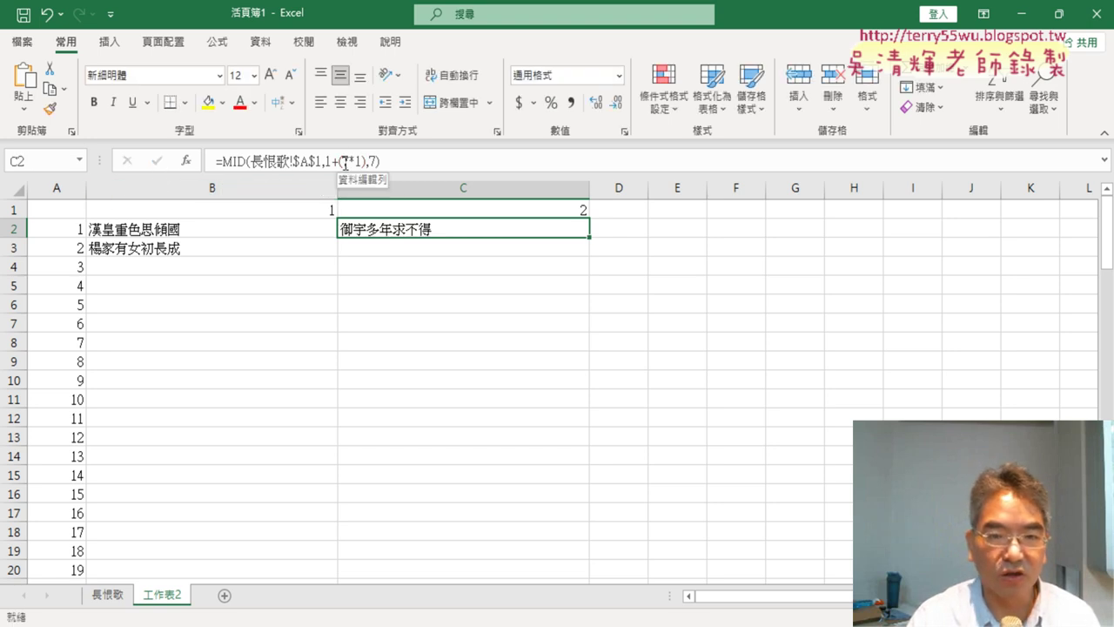
- Change B2's start offset to 1+(7*0) and reopen its MID argument breakdown
{"action": "left_click", "coordinate": [240, 232]}
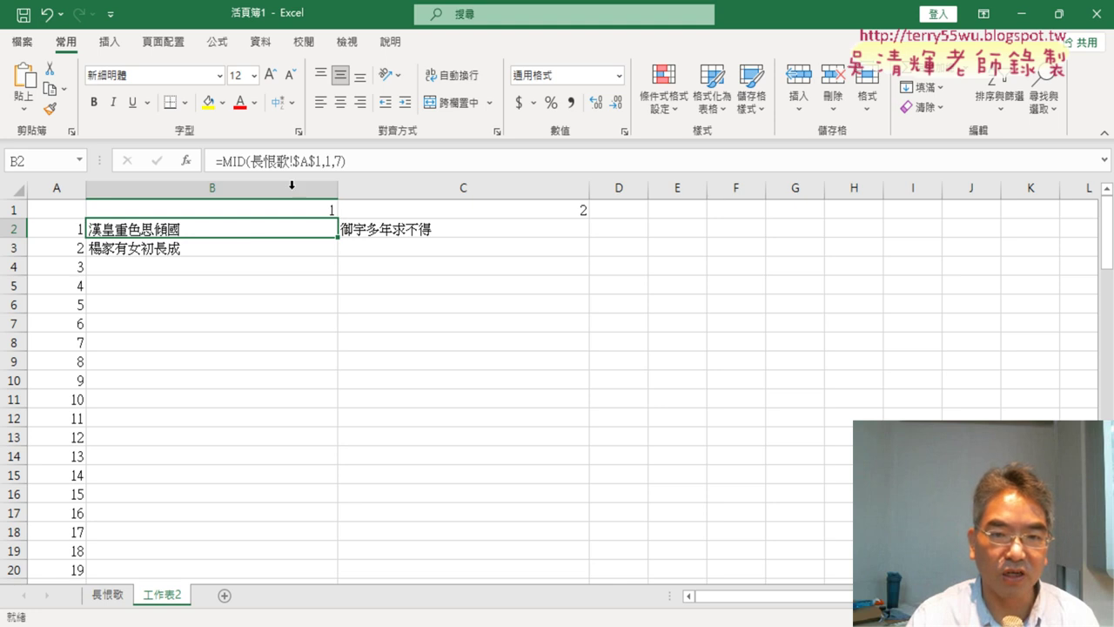
{"action": "left_click", "coordinate": [332, 164]}
{"action": "type", "text": "+7"}
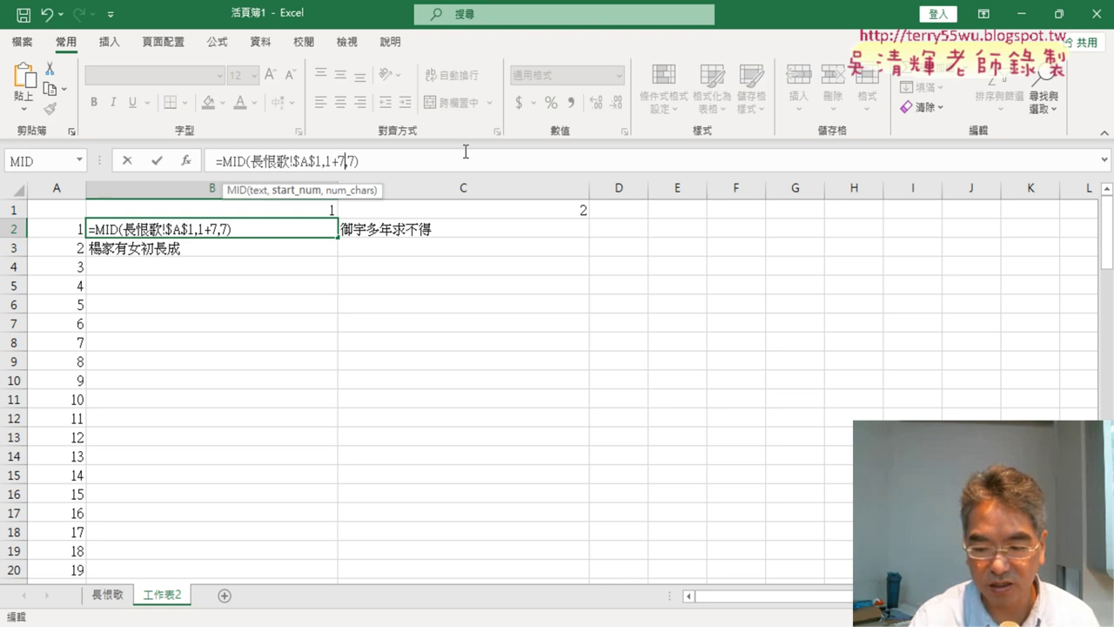
{"action": "type", "text": "*0"}
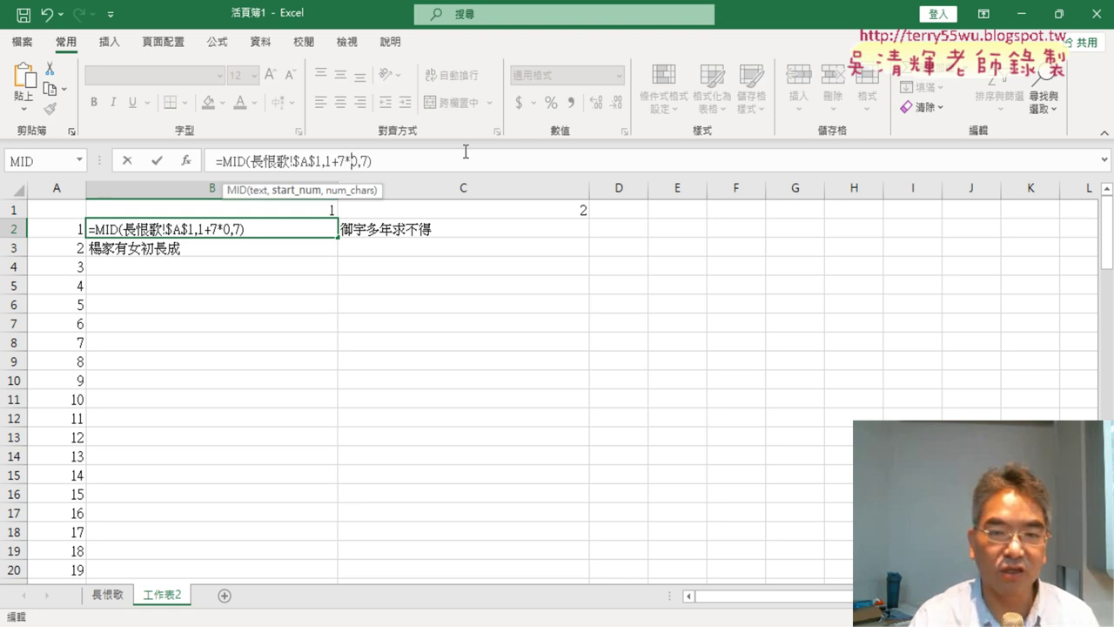
{"action": "type", "text": "("}
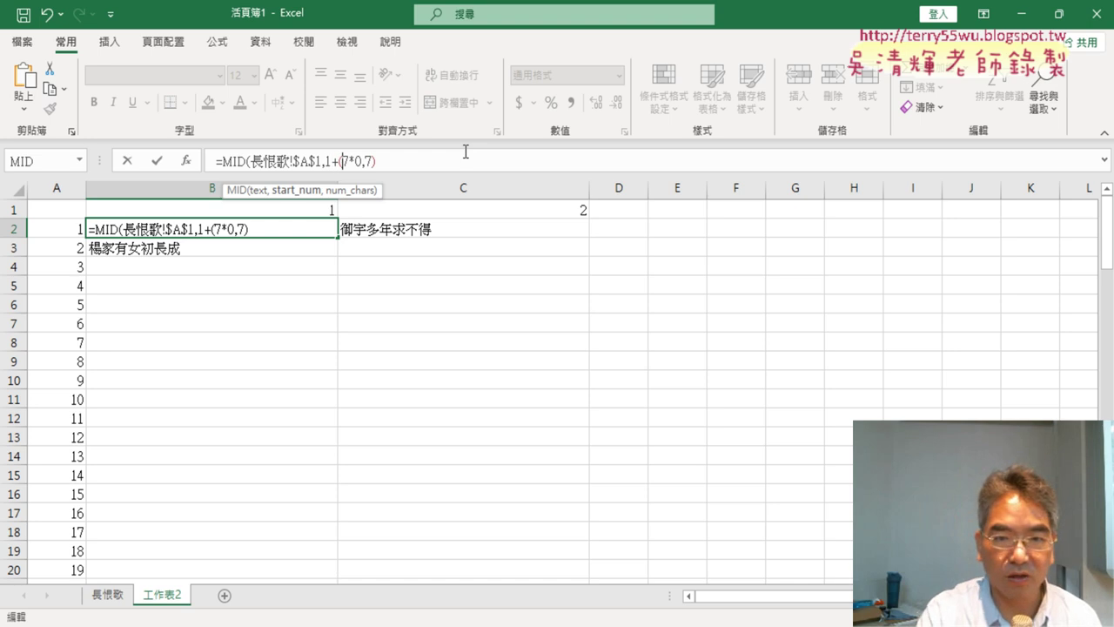
{"action": "key", "text": "Right"}
{"action": "type", "text": ")"}
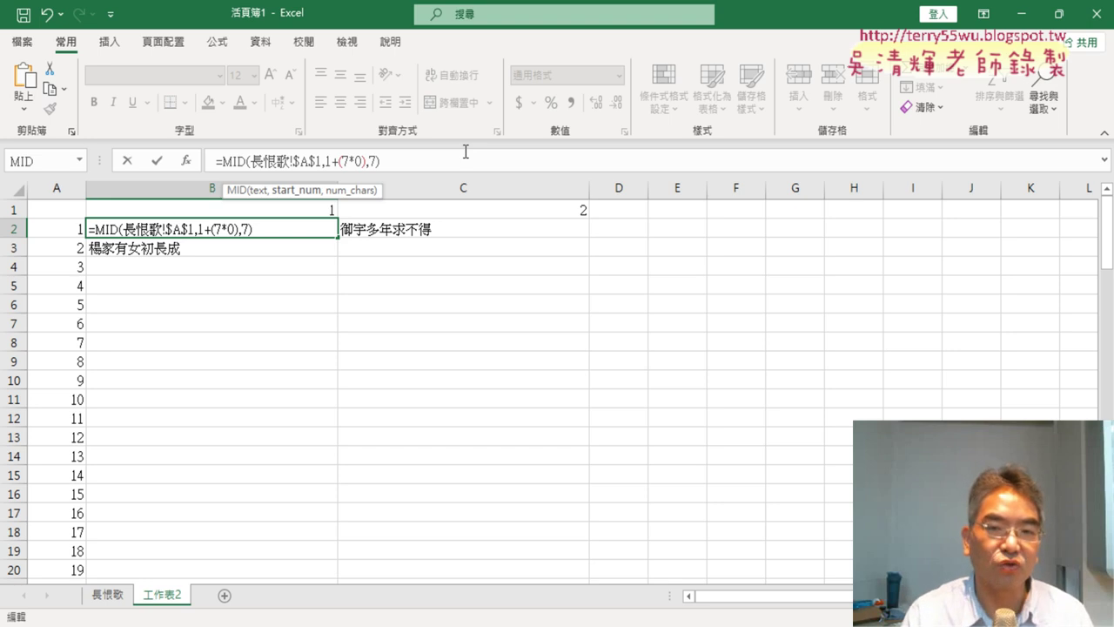
{"action": "left_click", "coordinate": [158, 162]}
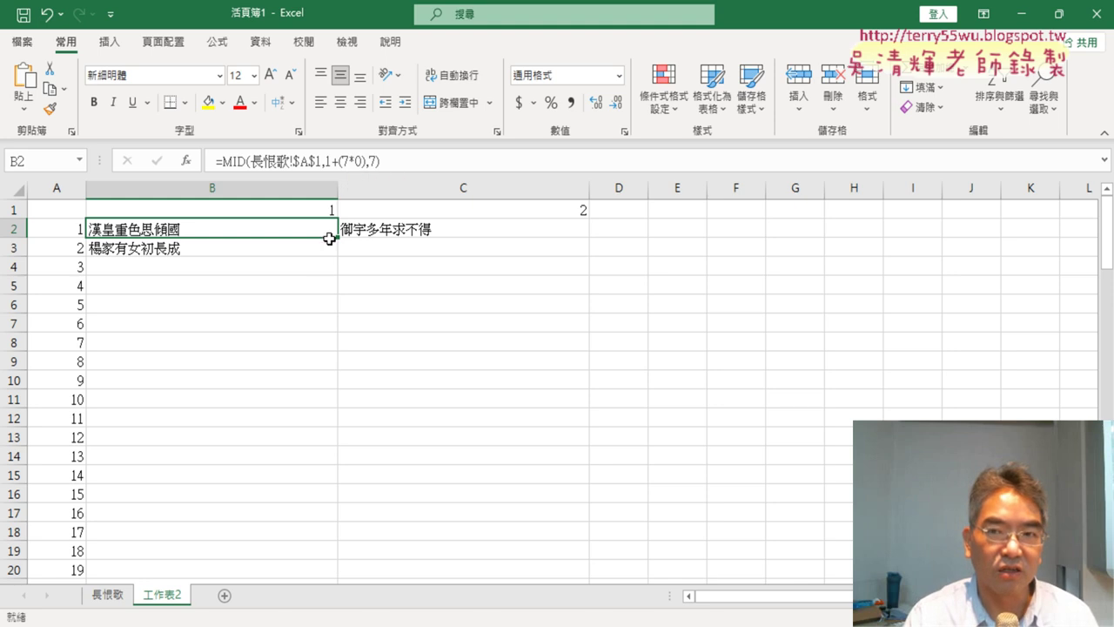
{"action": "left_click", "coordinate": [250, 161]}
{"action": "left_click", "coordinate": [185, 161]}
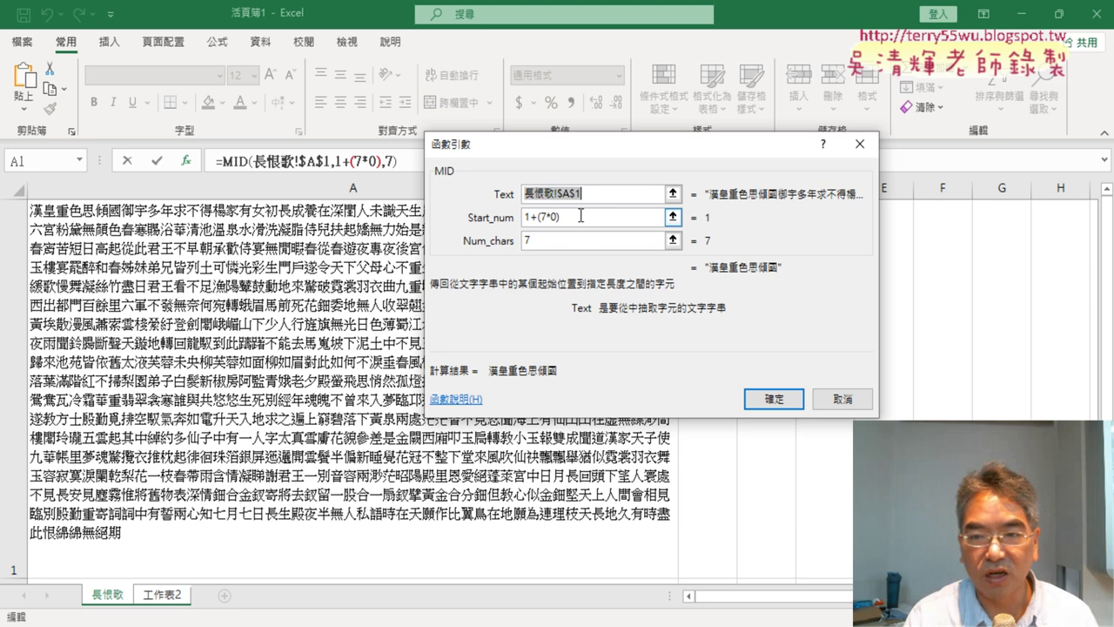
- Review the MID Start_num argument 1+(7*0) and close the dialog without changes
{"action": "left_click", "coordinate": [594, 217]}
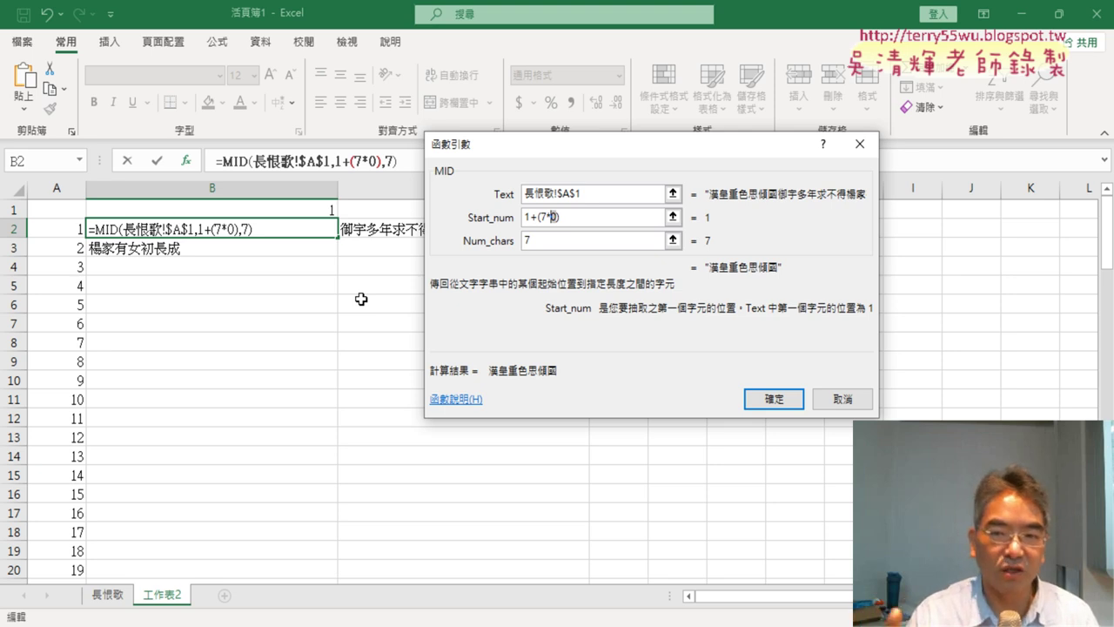
{"action": "left_click", "coordinate": [553, 215]}
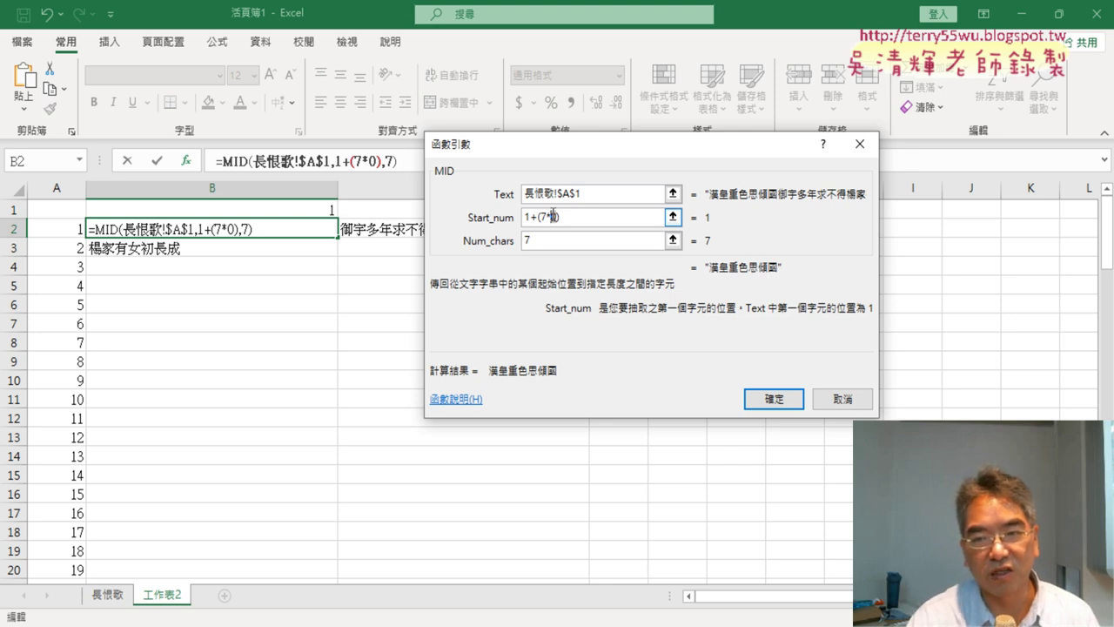
{"action": "left_click", "coordinate": [847, 402]}
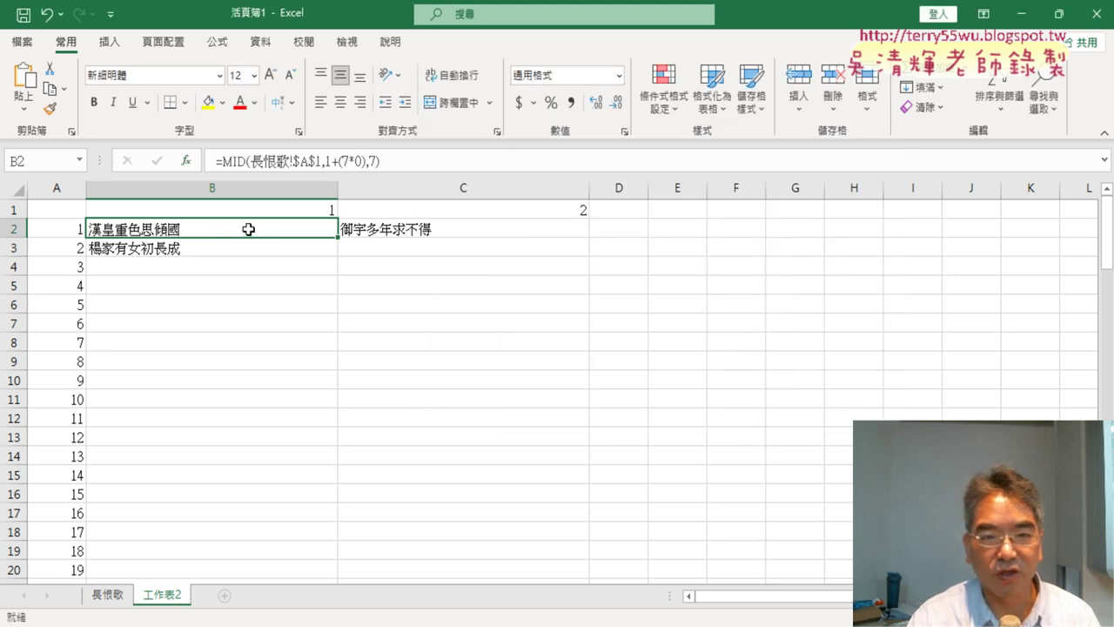
{"action": "left_click_drag", "start_coordinate": [339, 237], "coordinate": [427, 252]}
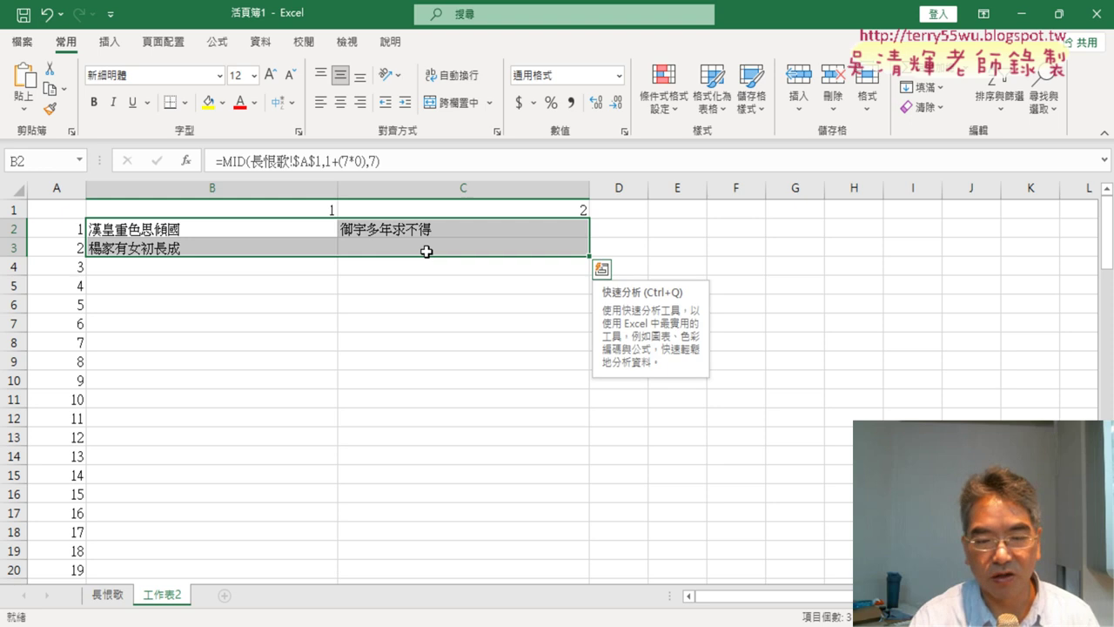
{"action": "left_click", "coordinate": [229, 228]}
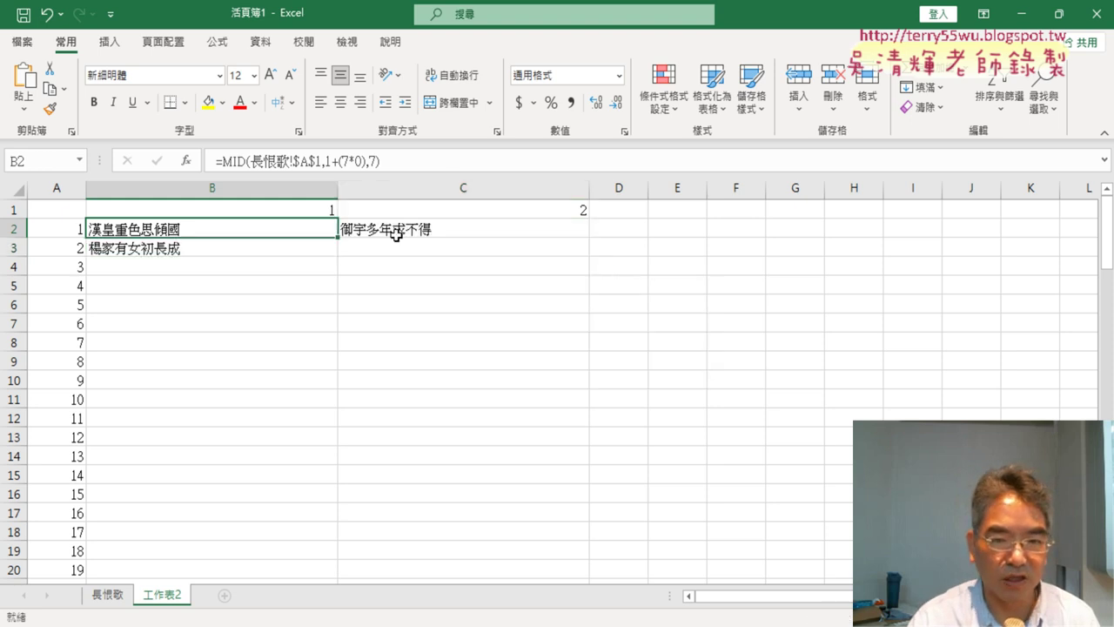
{"action": "left_click", "coordinate": [444, 231]}
{"action": "left_click", "coordinate": [238, 243]}
{"action": "left_click", "coordinate": [470, 263]}
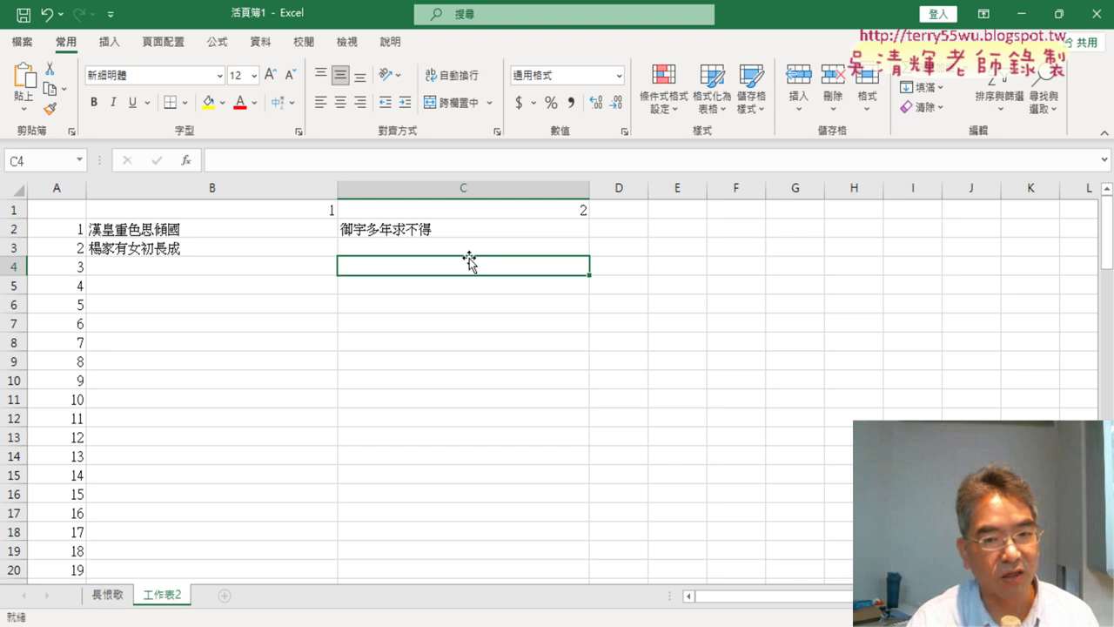
{"action": "left_click_drag", "start_coordinate": [334, 224], "coordinate": [381, 252]}
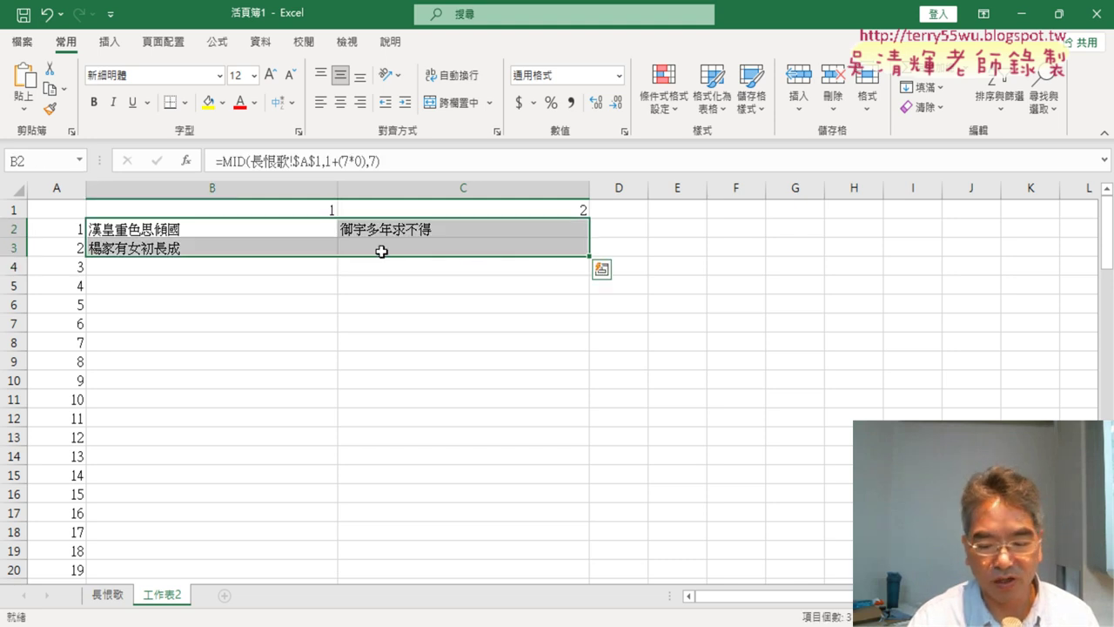
{"action": "left_click", "coordinate": [290, 229]}
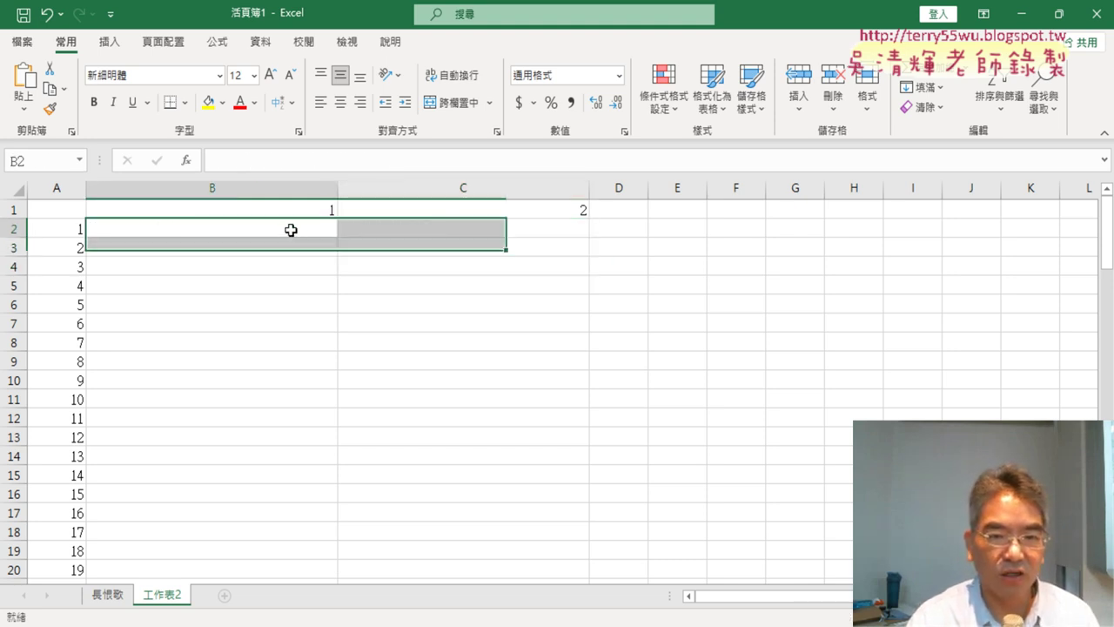
{"action": "left_click_drag", "start_coordinate": [274, 210], "coordinate": [503, 210]}
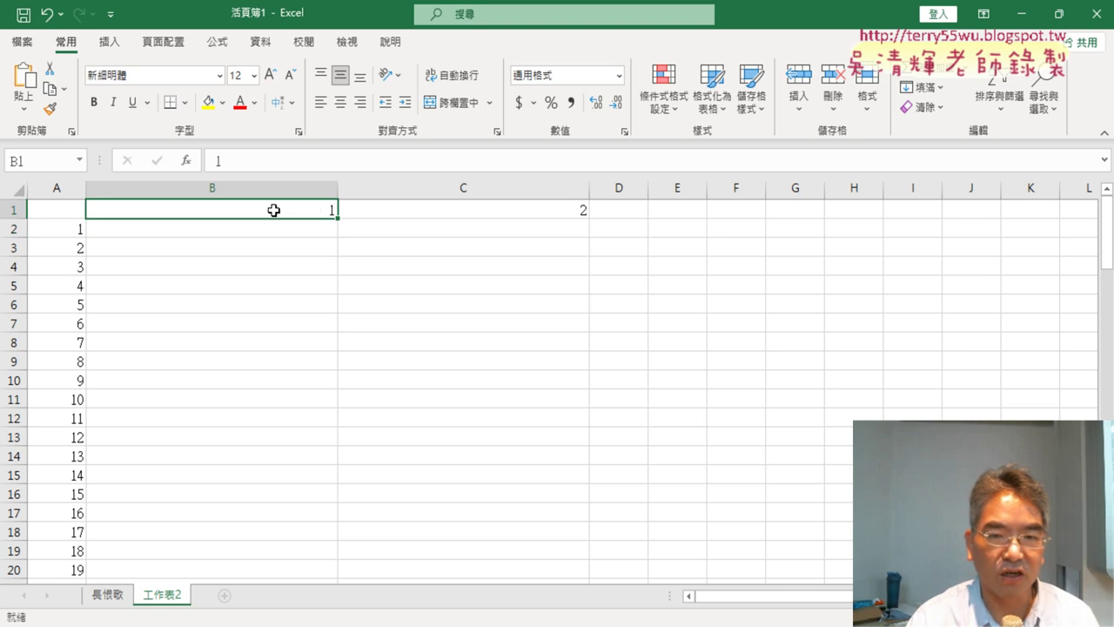
{"action": "left_click", "coordinate": [305, 227]}
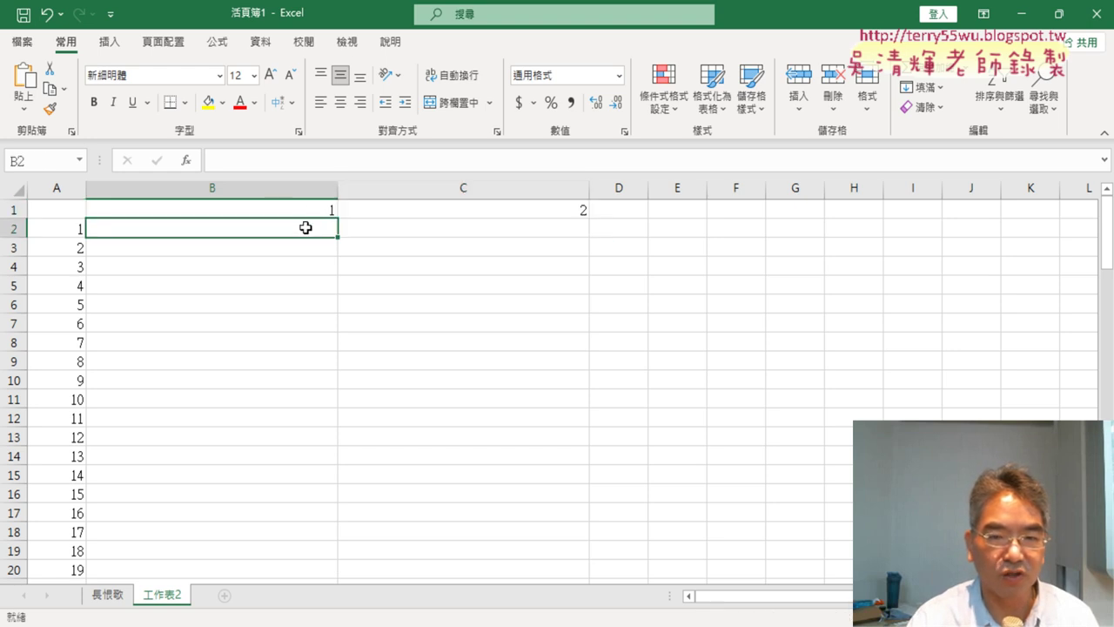
- Enter =B1-1 in B2, showing 0, and fill it right into C2, which shows 1
{"action": "left_click", "coordinate": [238, 164]}
{"action": "type", "text": "ㄦ"}
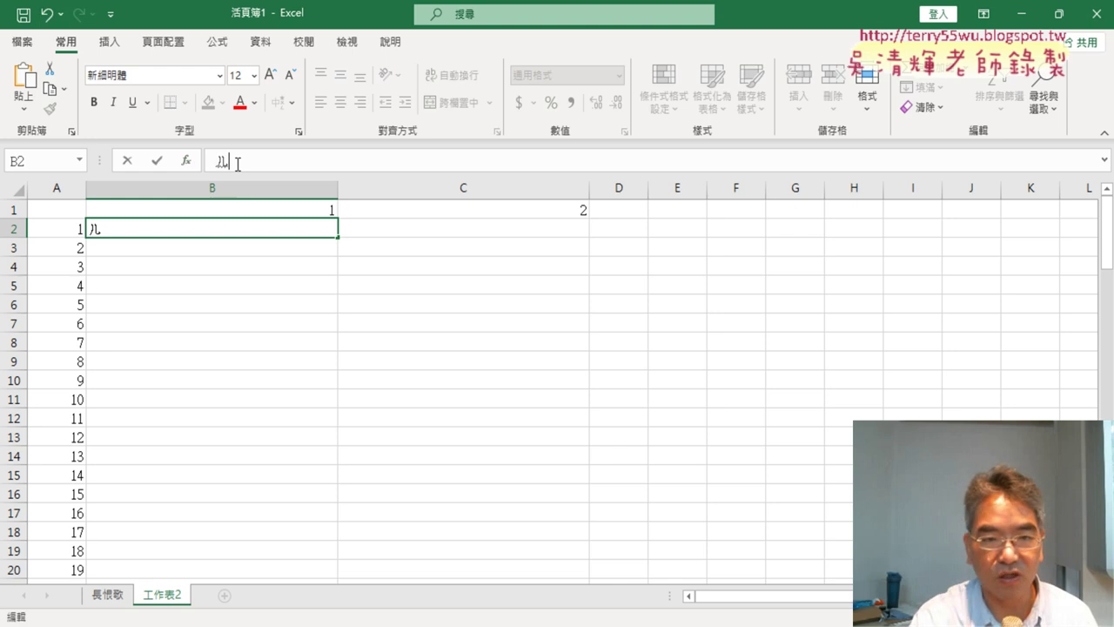
{"action": "key", "text": "BackSpace"}
{"action": "type", "text": "="}
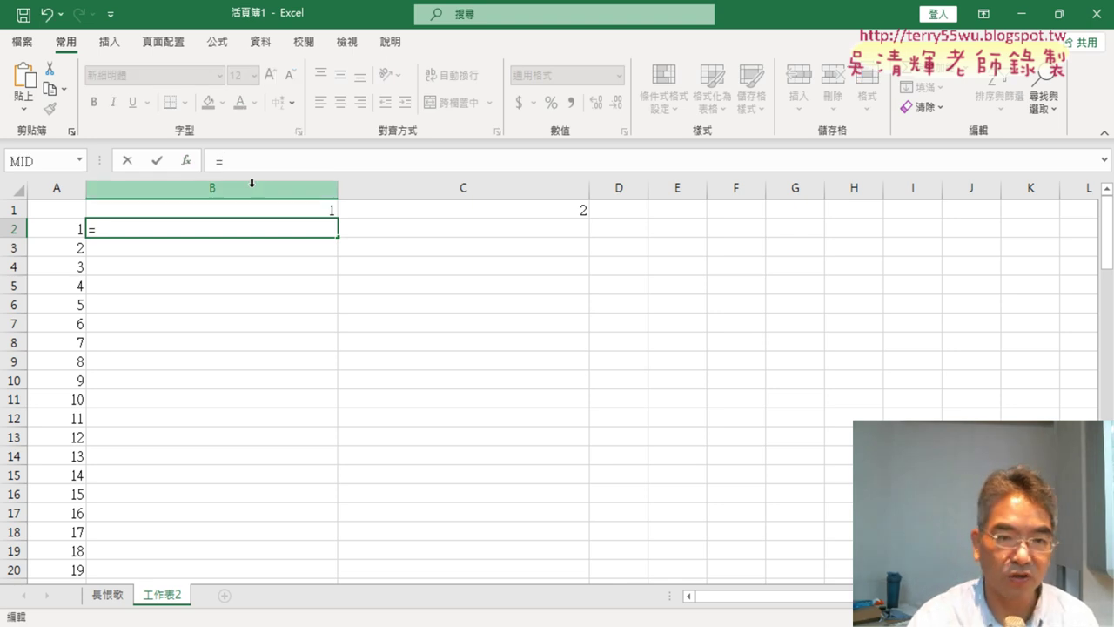
{"action": "left_click", "coordinate": [269, 211]}
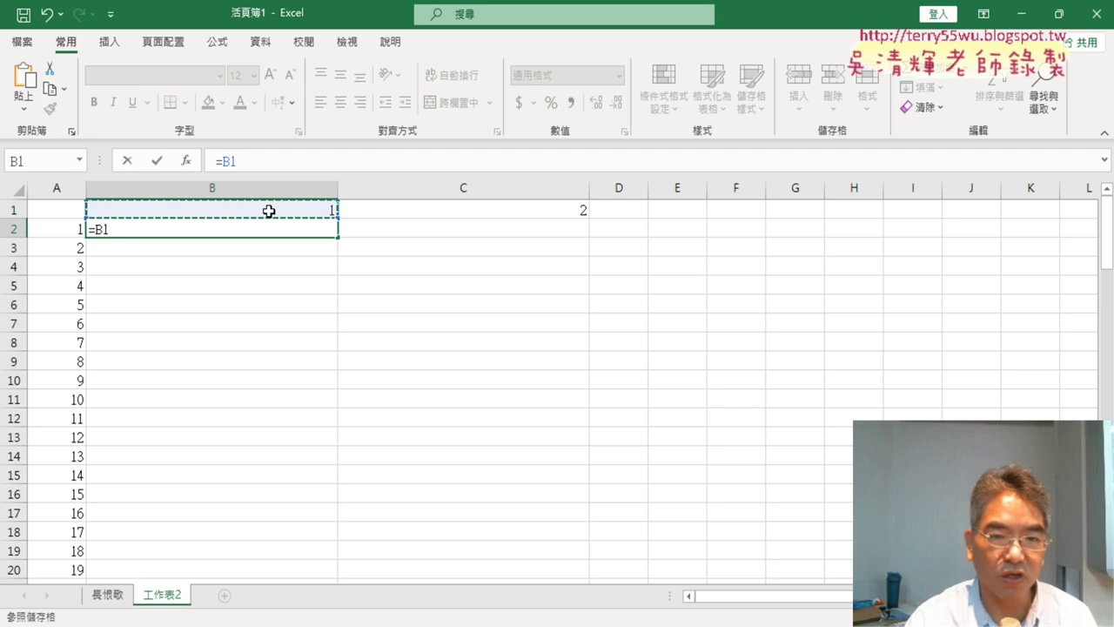
{"action": "left_click", "coordinate": [158, 162]}
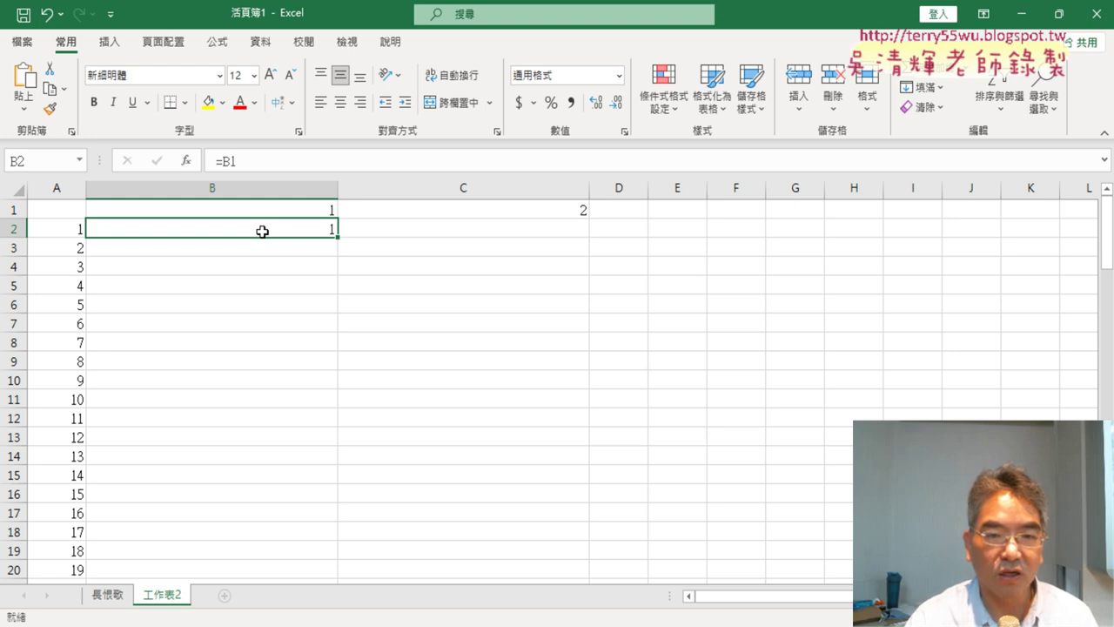
{"action": "left_click", "coordinate": [269, 162]}
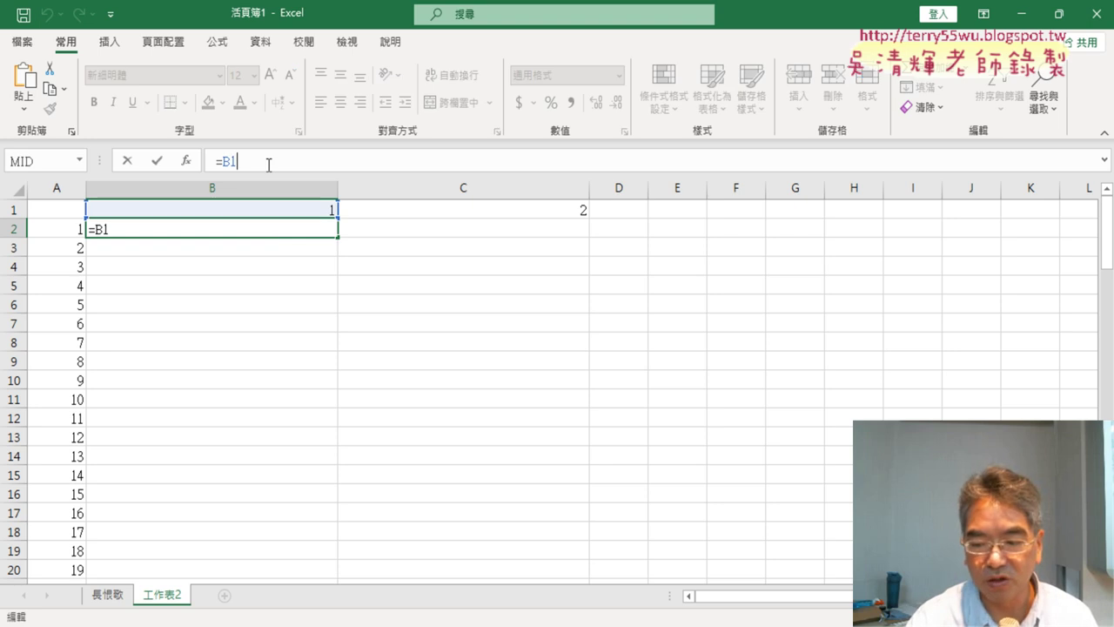
{"action": "type", "text": "-1"}
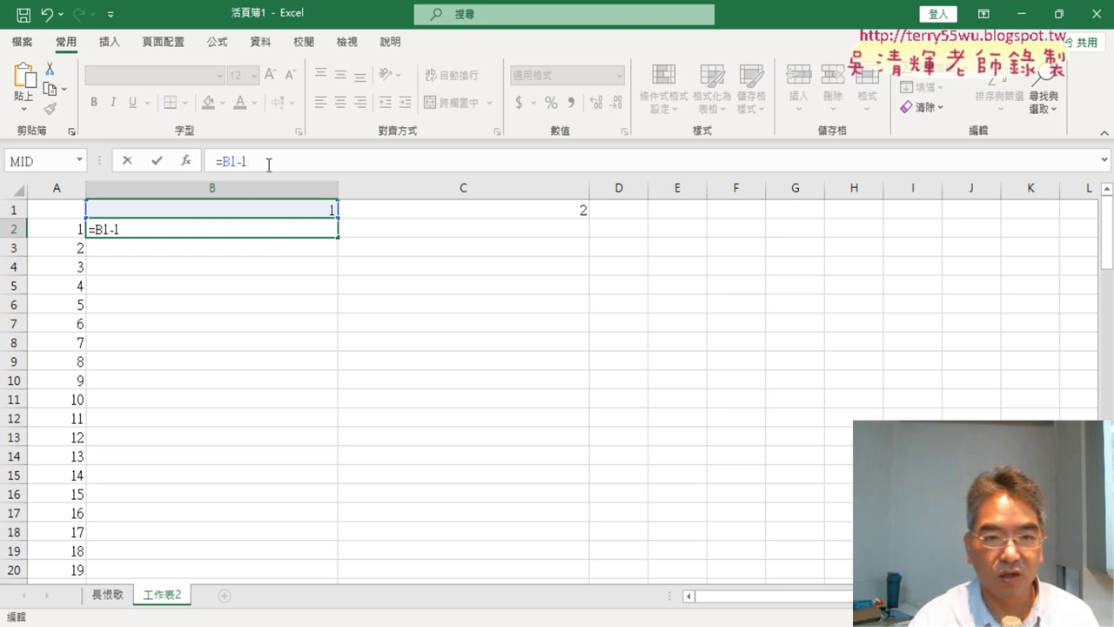
{"action": "left_click", "coordinate": [157, 161]}
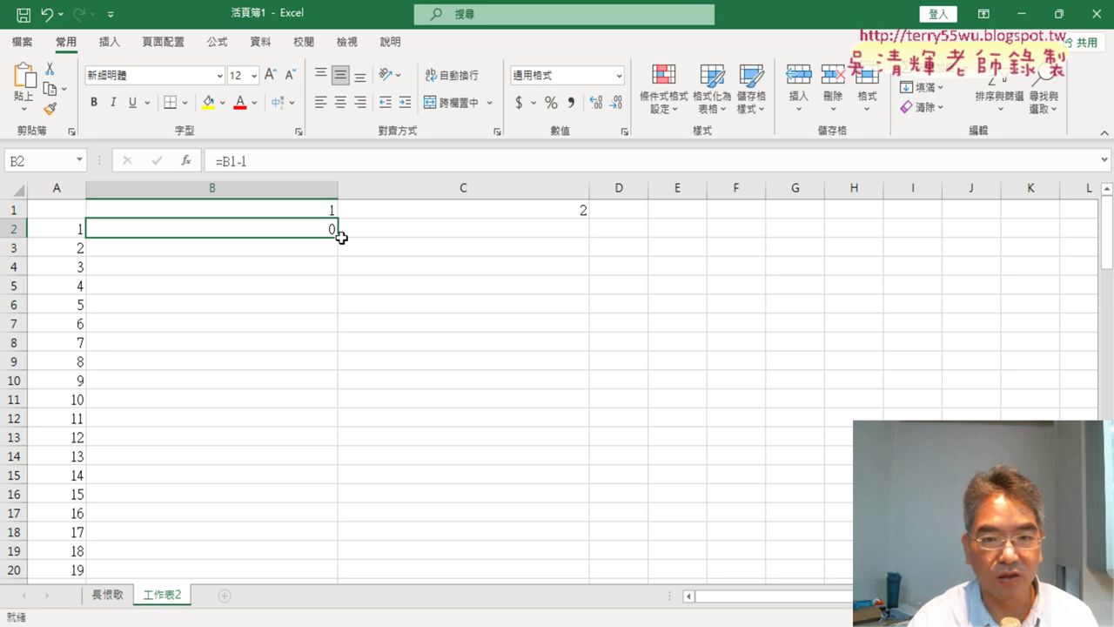
{"action": "left_click_drag", "start_coordinate": [341, 237], "coordinate": [526, 233]}
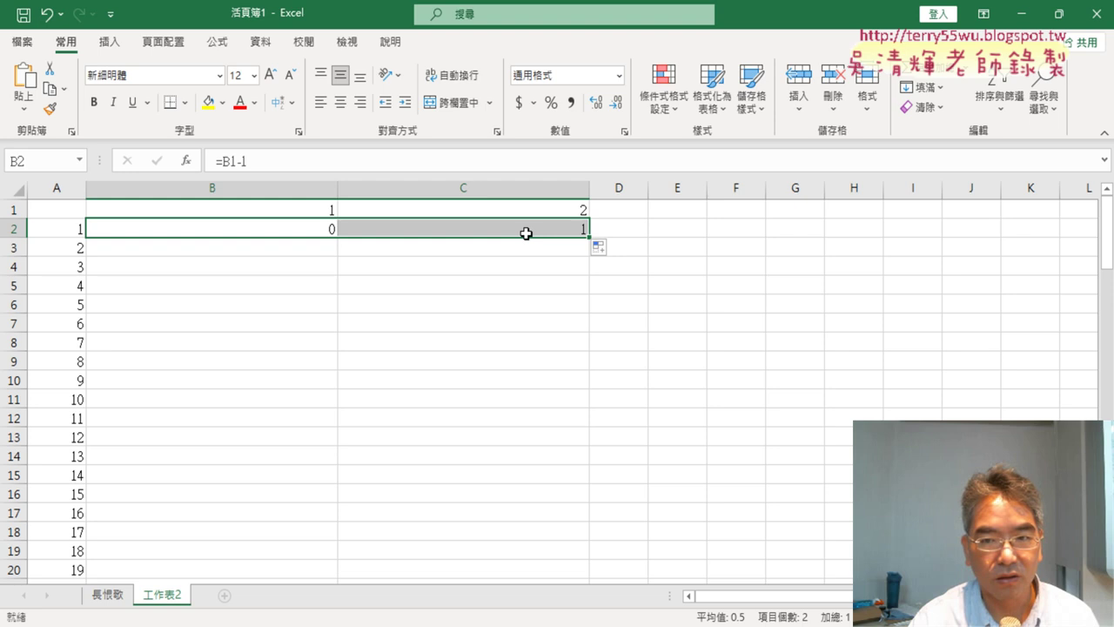
{"action": "left_click_drag", "start_coordinate": [311, 224], "coordinate": [577, 234]}
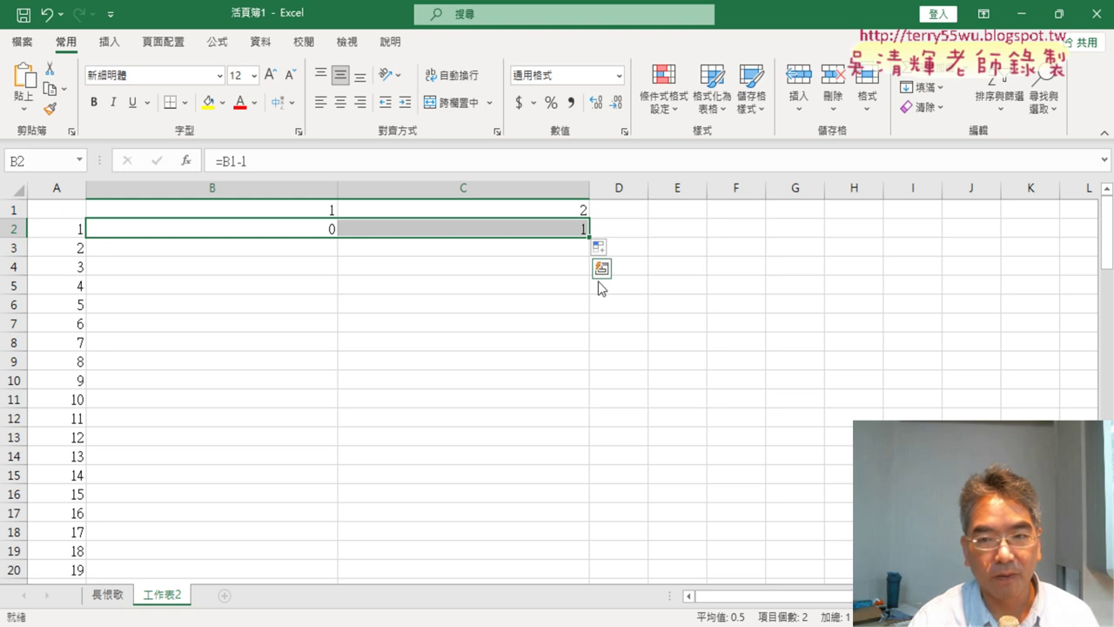
{"action": "left_click", "coordinate": [231, 161]}
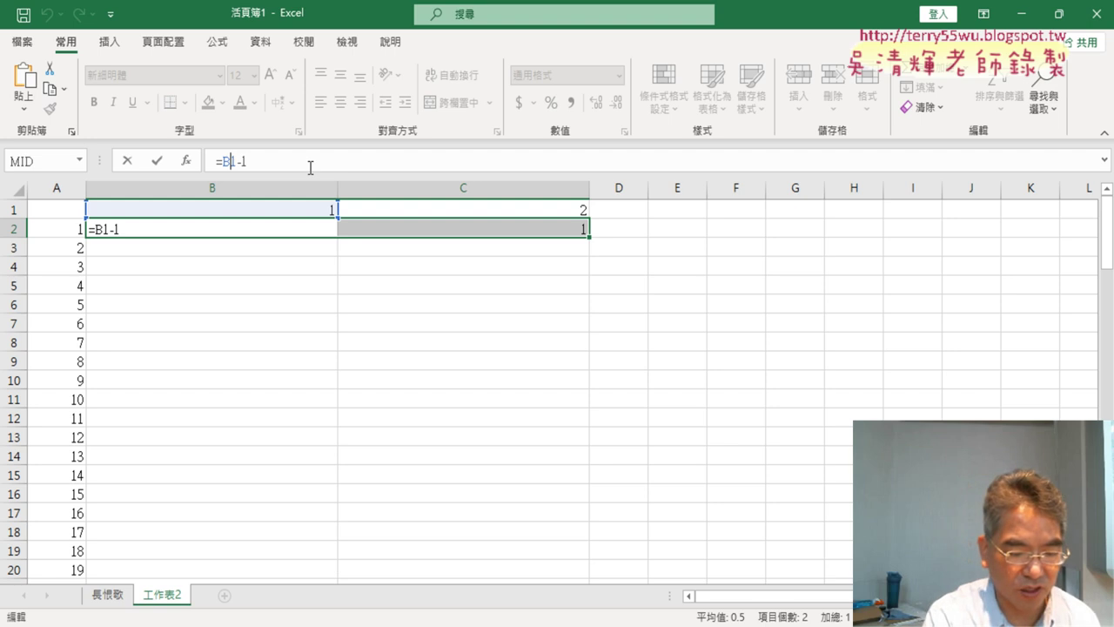
- Lock B2's formula as =B$1-1 and fill it over B2:C10, giving 0s and 1s
{"action": "type", "text": "$"}
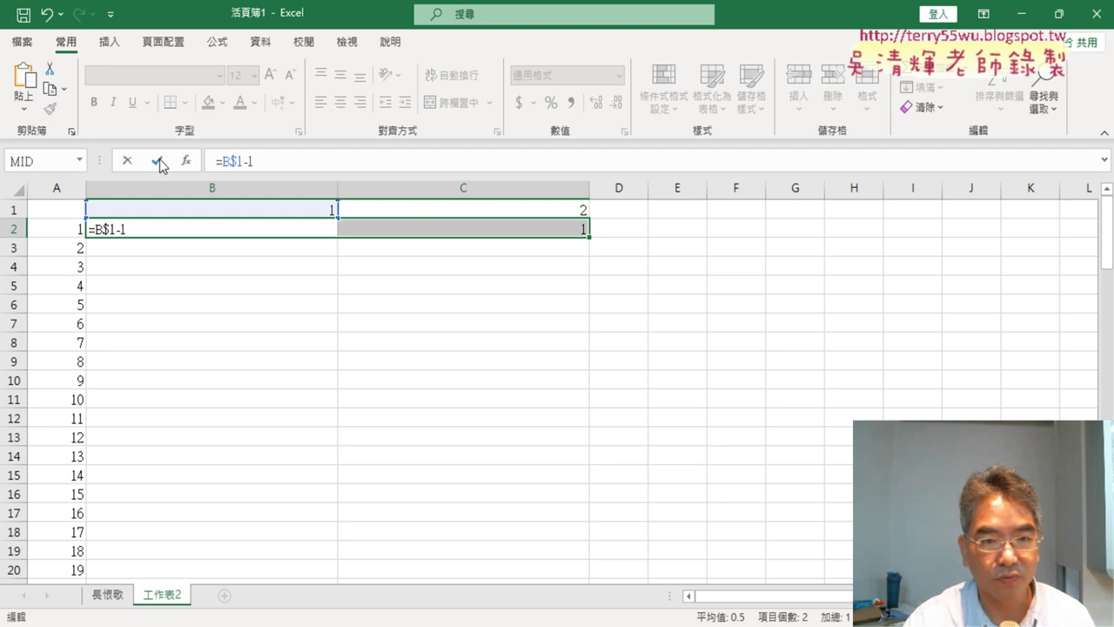
{"action": "left_click", "coordinate": [157, 161]}
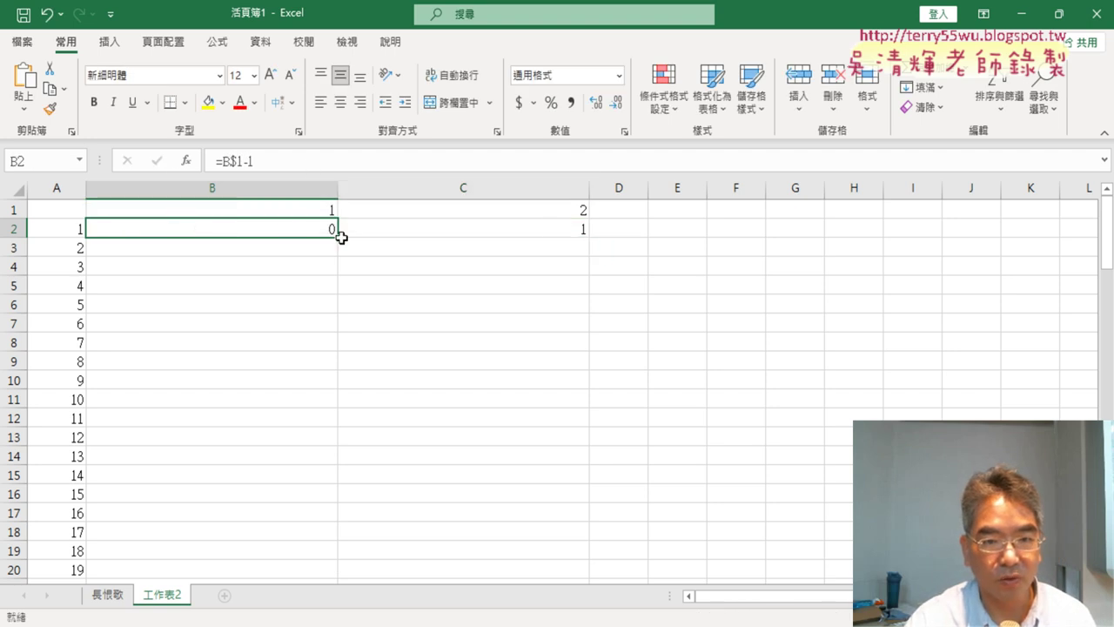
{"action": "mouse_move", "coordinate": [339, 238]}
{"action": "left_mouse_down"}
{"action": "mouse_move", "coordinate": [592, 237]}
{"action": "mouse_move", "coordinate": [590, 388]}
{"action": "left_mouse_up"}
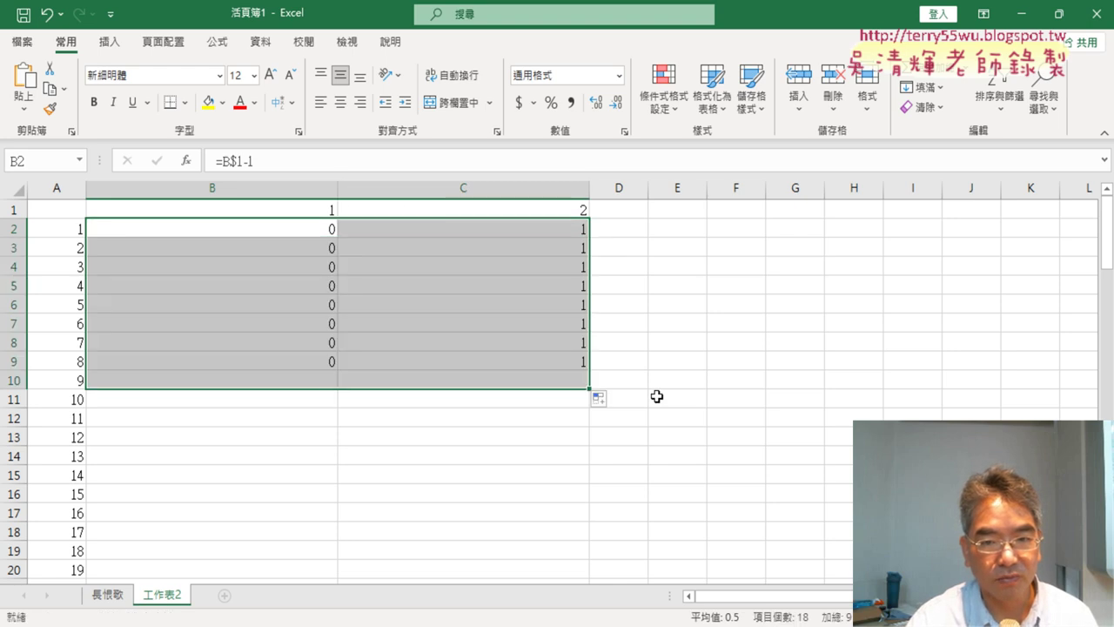
{"action": "left_click", "coordinate": [306, 228]}
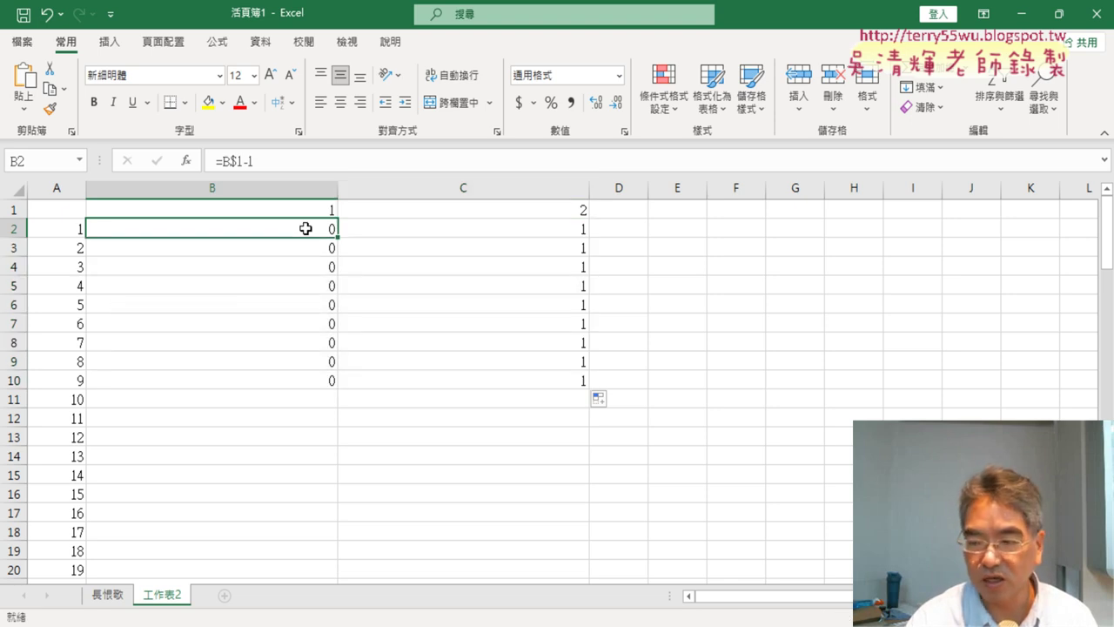
- Inspect the numbers down column A and compare the copied formulas in B2, C2, B3 and C3
{"action": "left_click", "coordinate": [71, 234]}
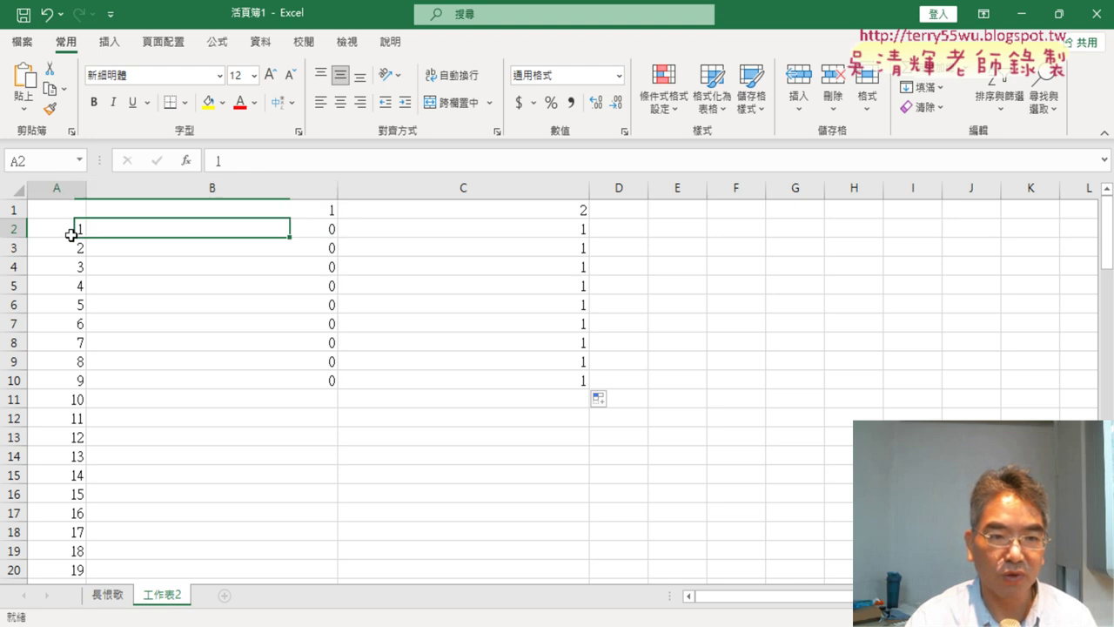
{"action": "left_click", "coordinate": [72, 248]}
{"action": "left_click", "coordinate": [72, 266]}
{"action": "left_click", "coordinate": [78, 232]}
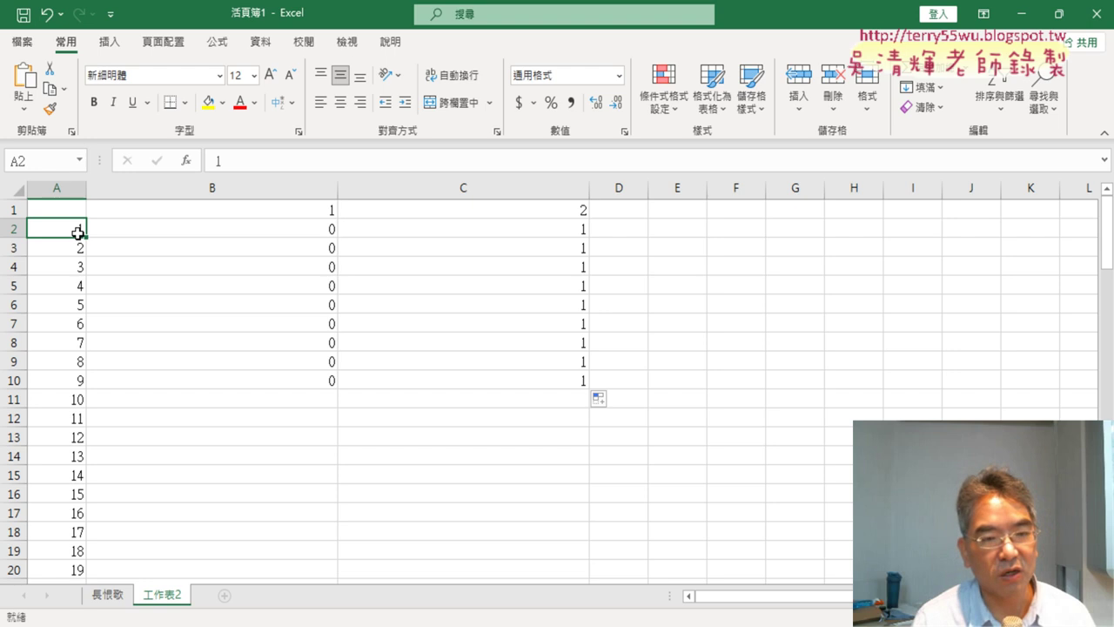
{"action": "left_click", "coordinate": [213, 227]}
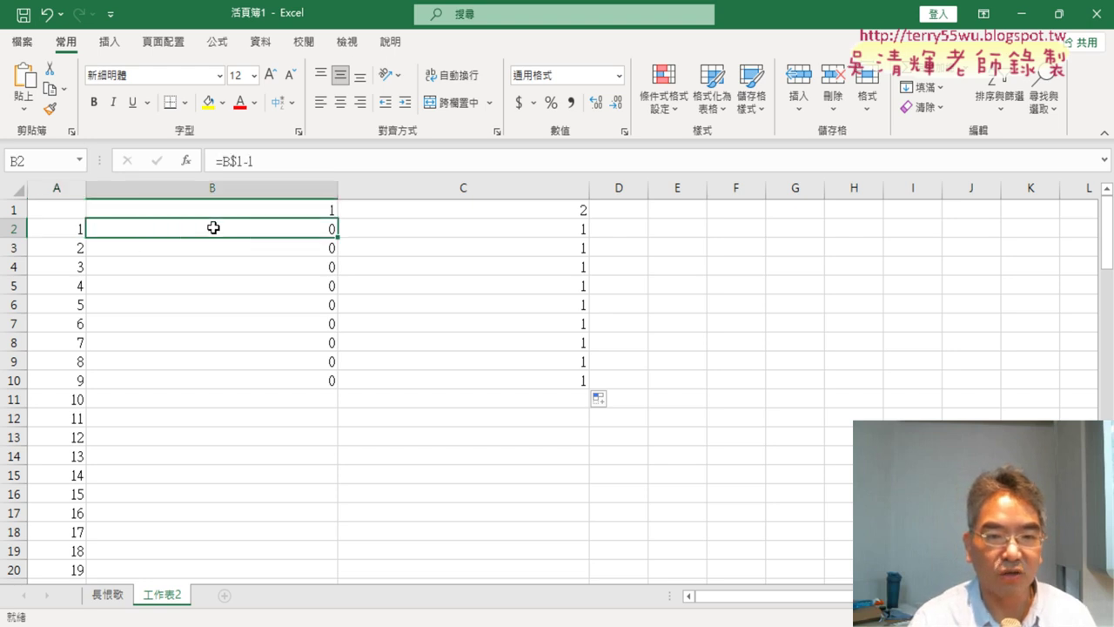
{"action": "left_click", "coordinate": [418, 232]}
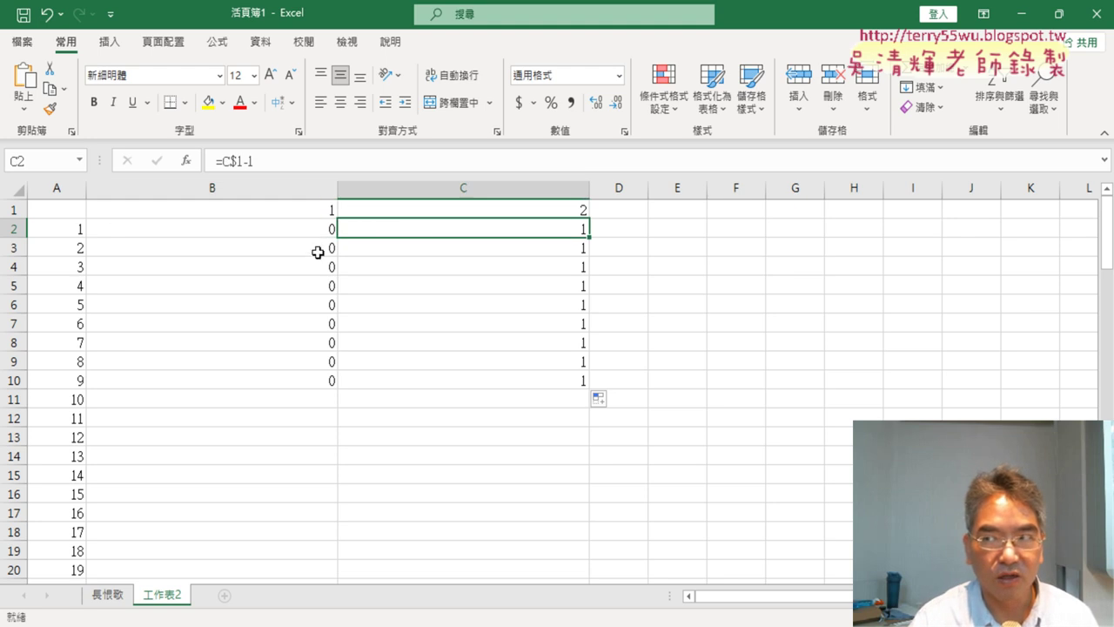
{"action": "left_click", "coordinate": [288, 250]}
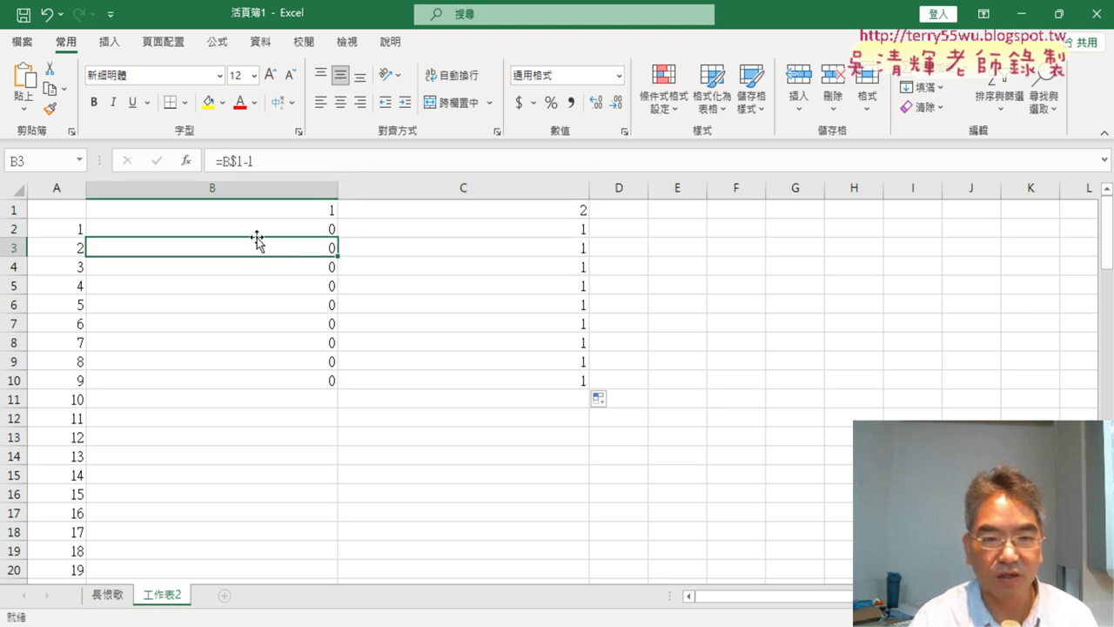
{"action": "left_click", "coordinate": [299, 229]}
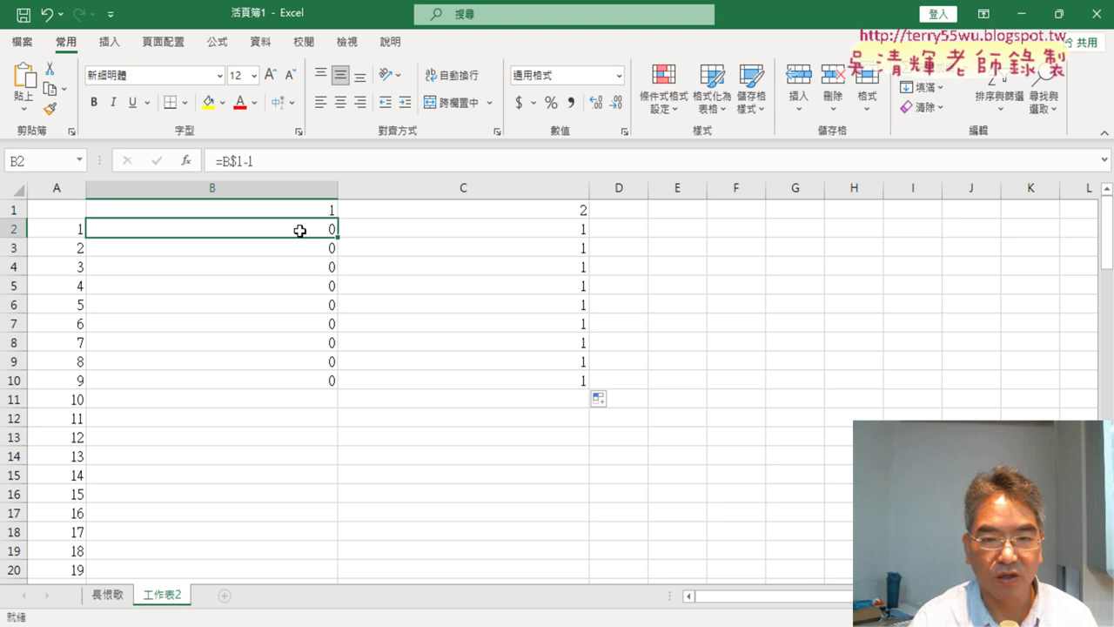
{"action": "left_click", "coordinate": [423, 232]}
{"action": "left_click", "coordinate": [398, 247]}
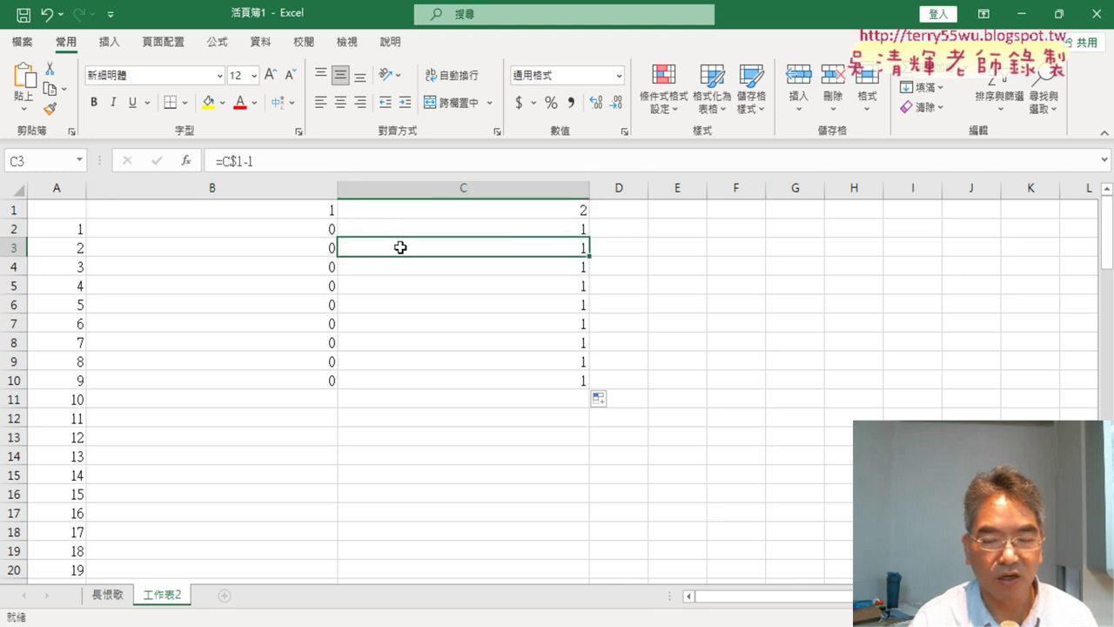
{"action": "left_click", "coordinate": [302, 231]}
- Verify C2 reads =C$1-1, check B3 through C4 against the B1:C1 headers, then show 長恨歌
{"action": "left_click", "coordinate": [477, 232]}
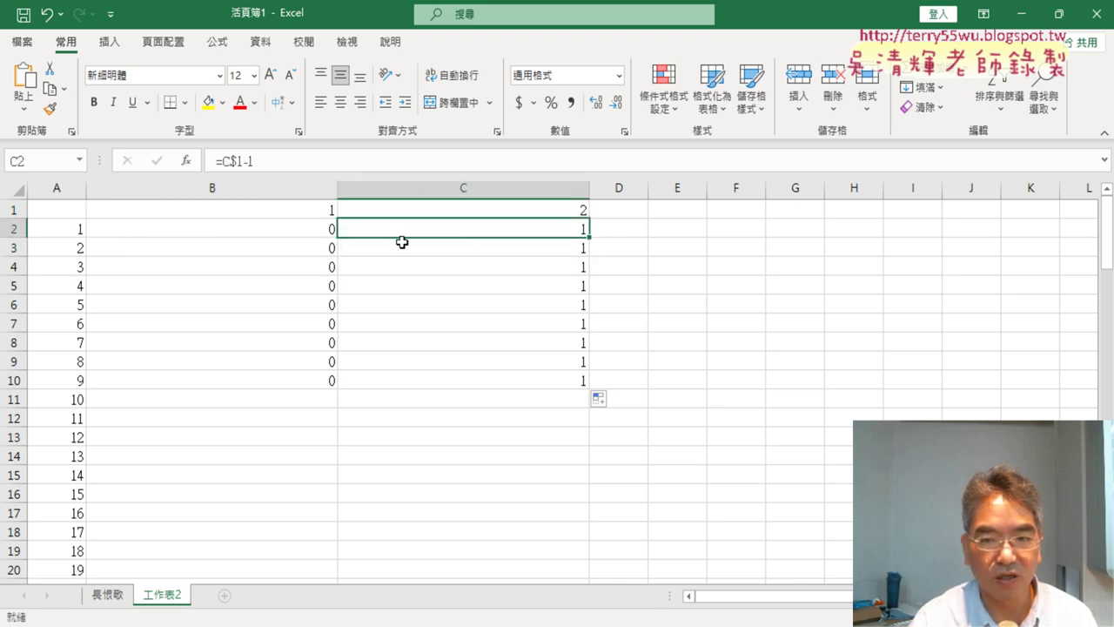
{"action": "left_click", "coordinate": [321, 251]}
{"action": "left_click", "coordinate": [433, 248]}
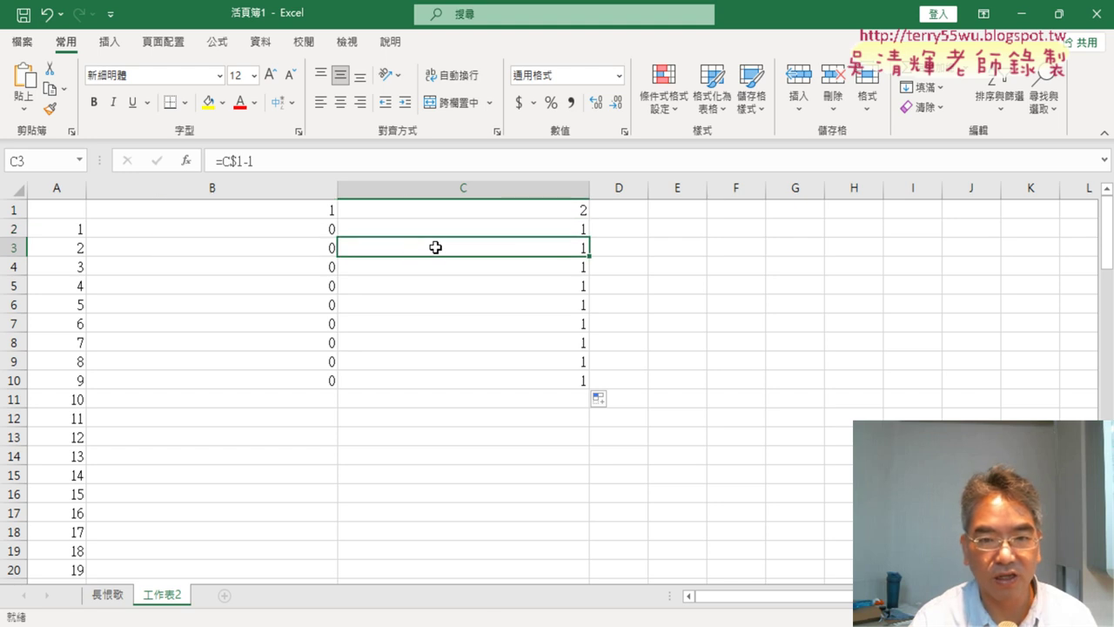
{"action": "left_click", "coordinate": [320, 265]}
{"action": "left_click", "coordinate": [424, 264]}
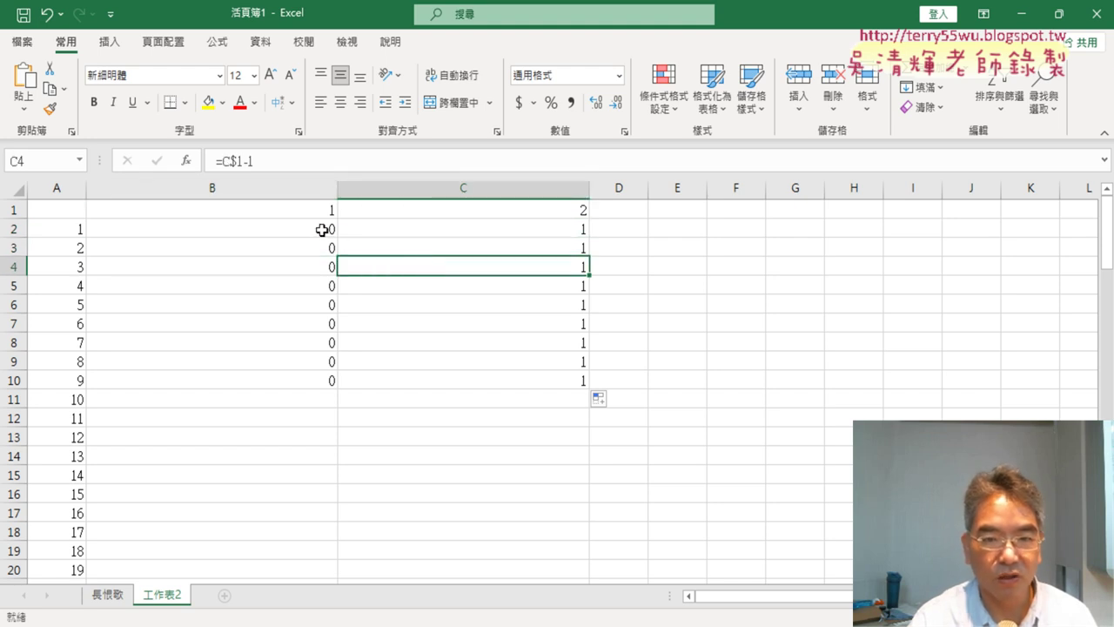
{"action": "left_click", "coordinate": [323, 229]}
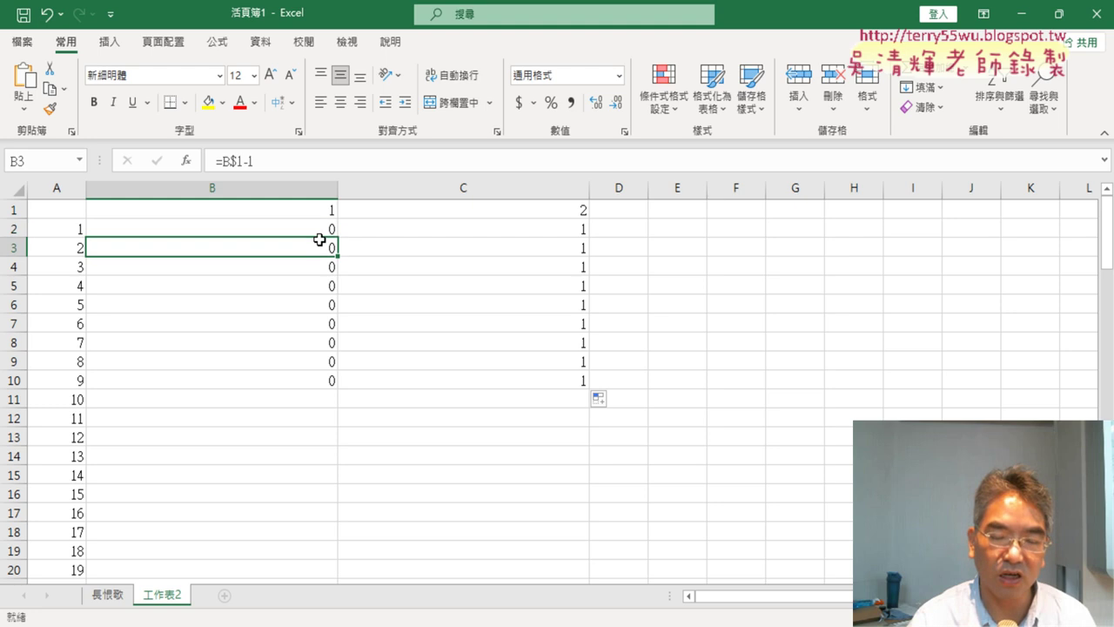
{"action": "left_click_drag", "start_coordinate": [319, 212], "coordinate": [438, 209]}
{"action": "left_click", "coordinate": [318, 231]}
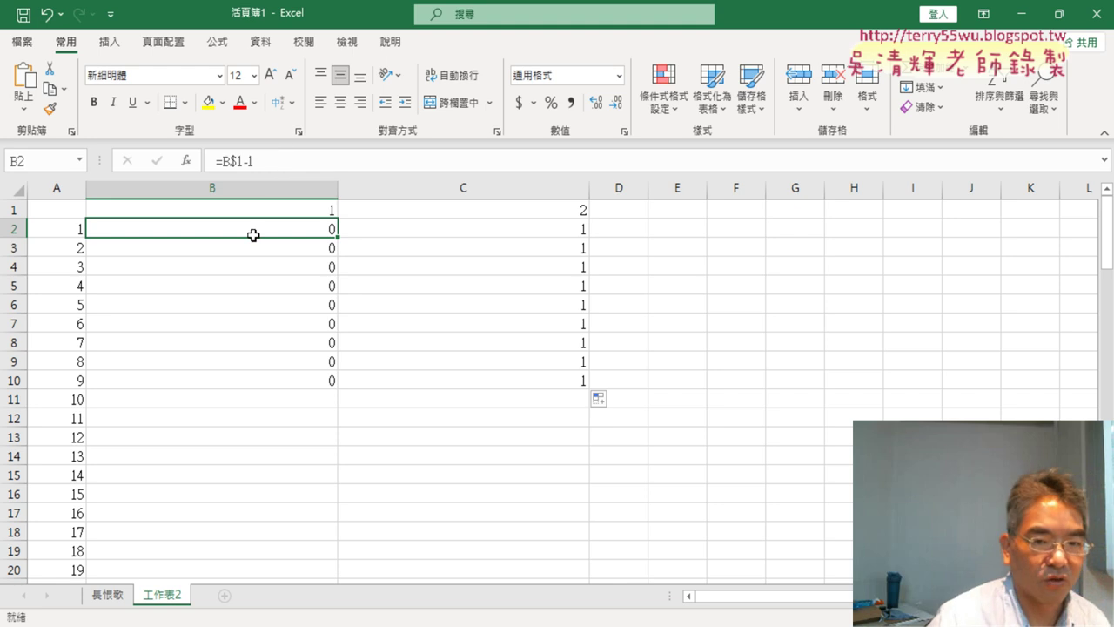
{"action": "left_click", "coordinate": [116, 603]}
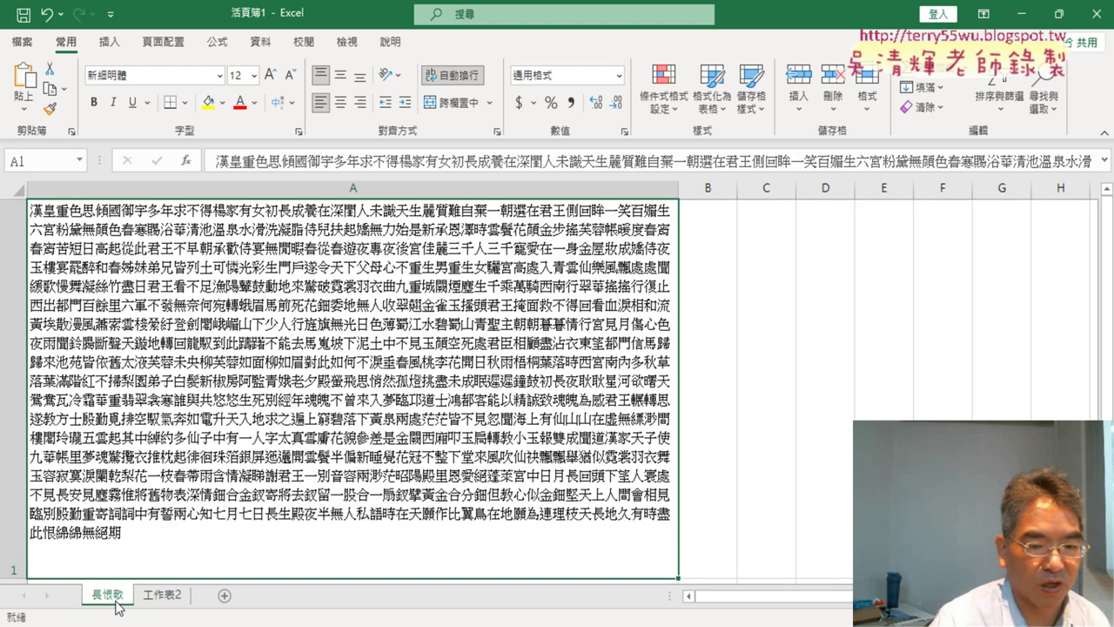